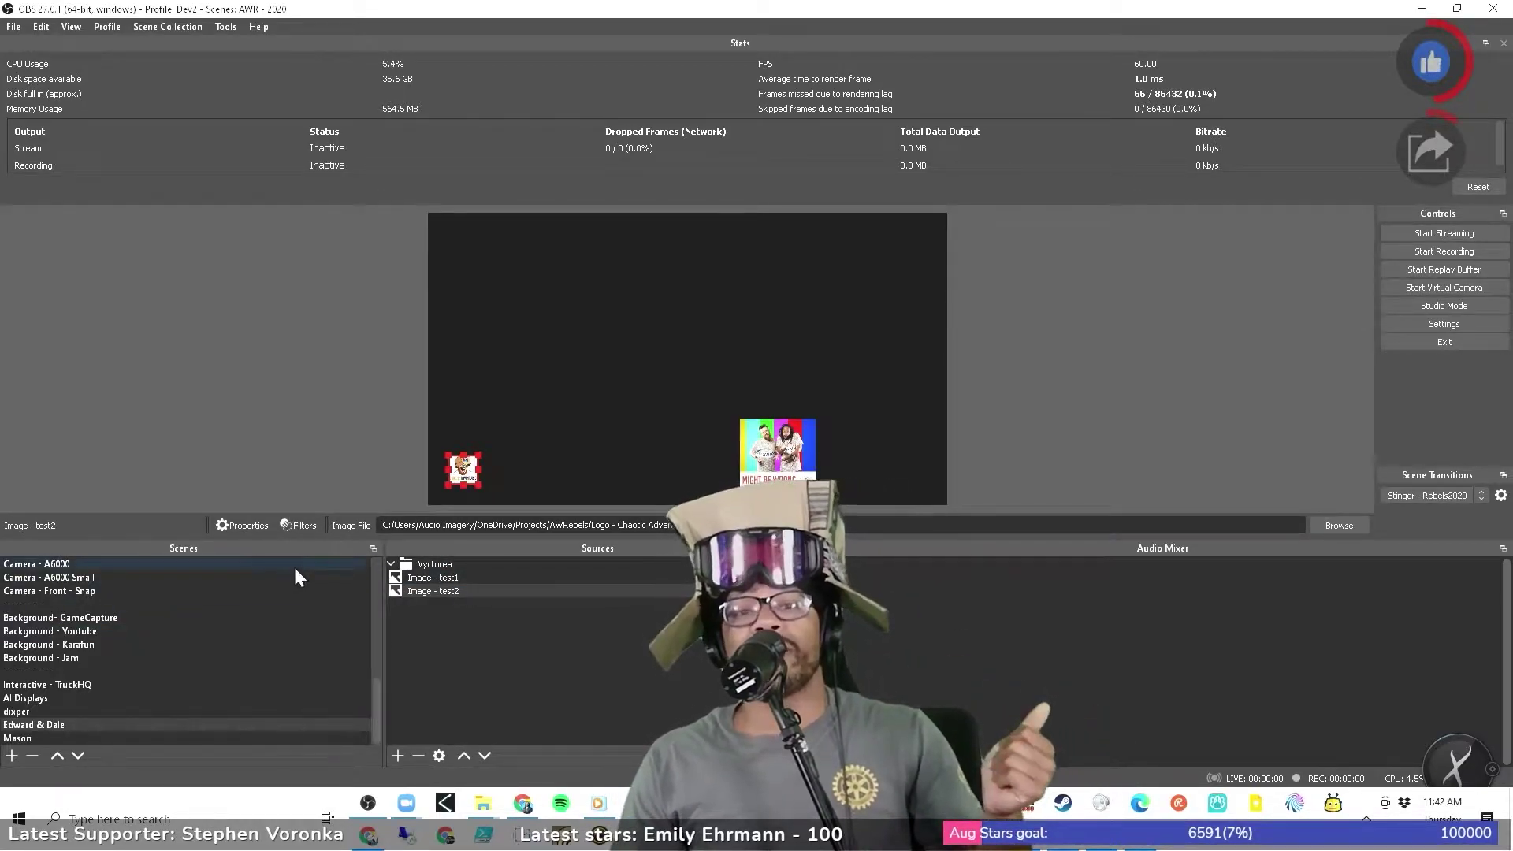
Review the Edward & Dale scene's Move Source filters, previewing the First and Second Move animations
right_click(101, 723)
click(167, 646)
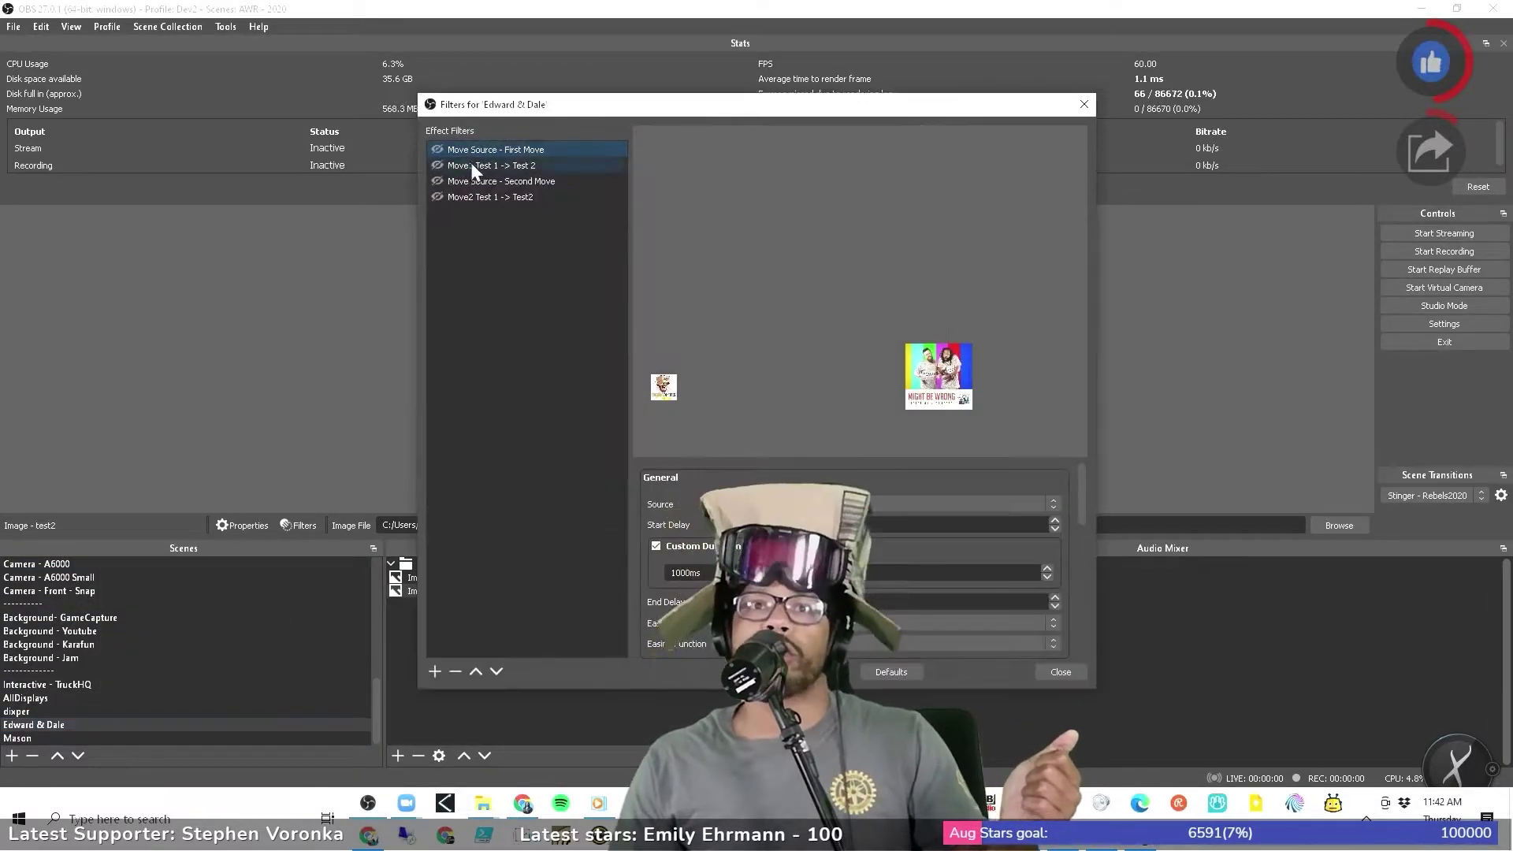
click(447, 183)
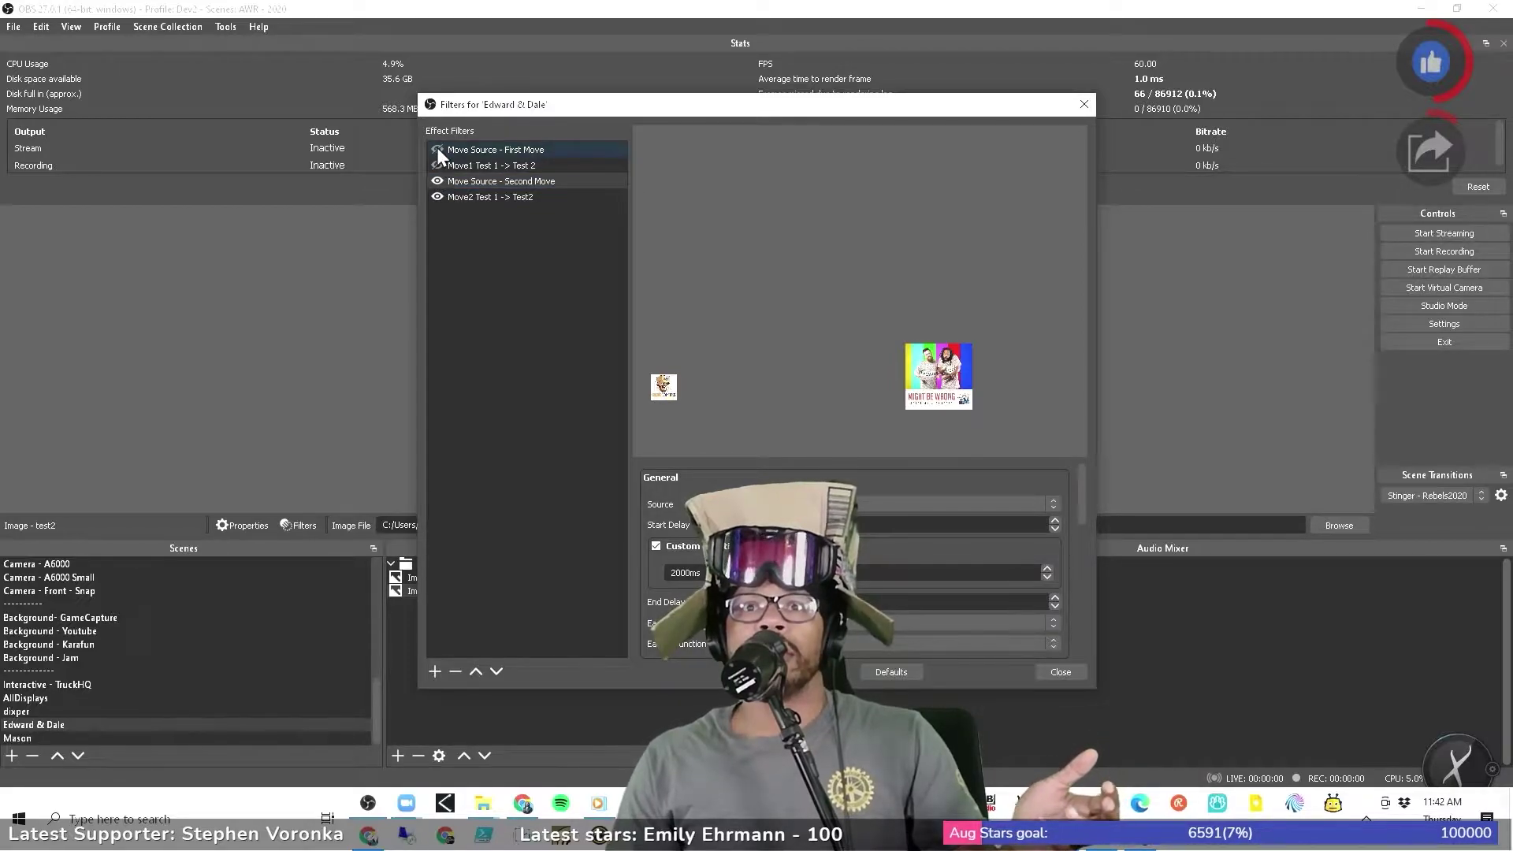
click(437, 150)
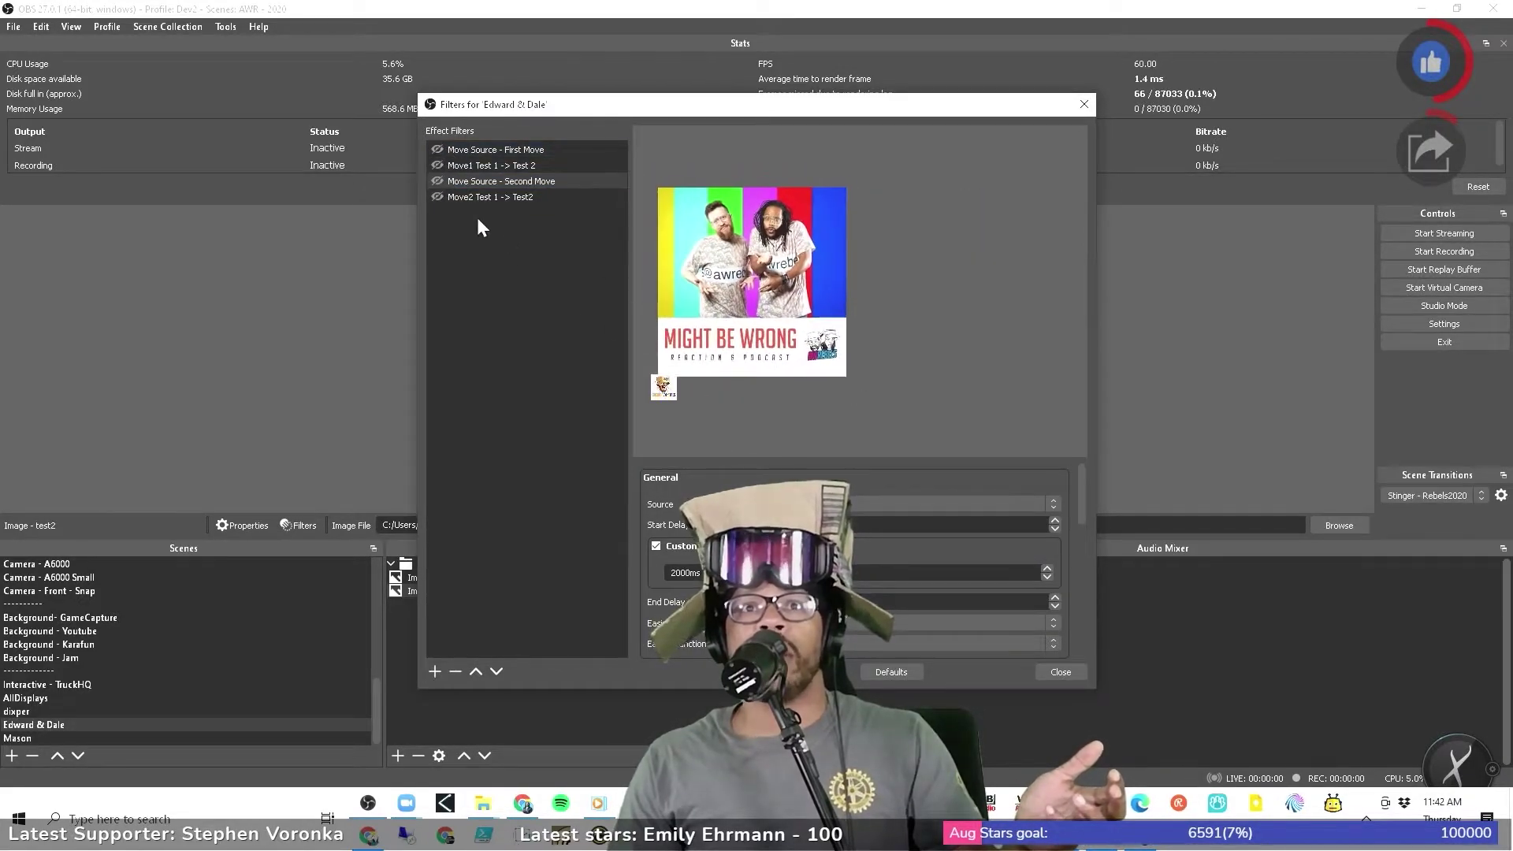
click(440, 149)
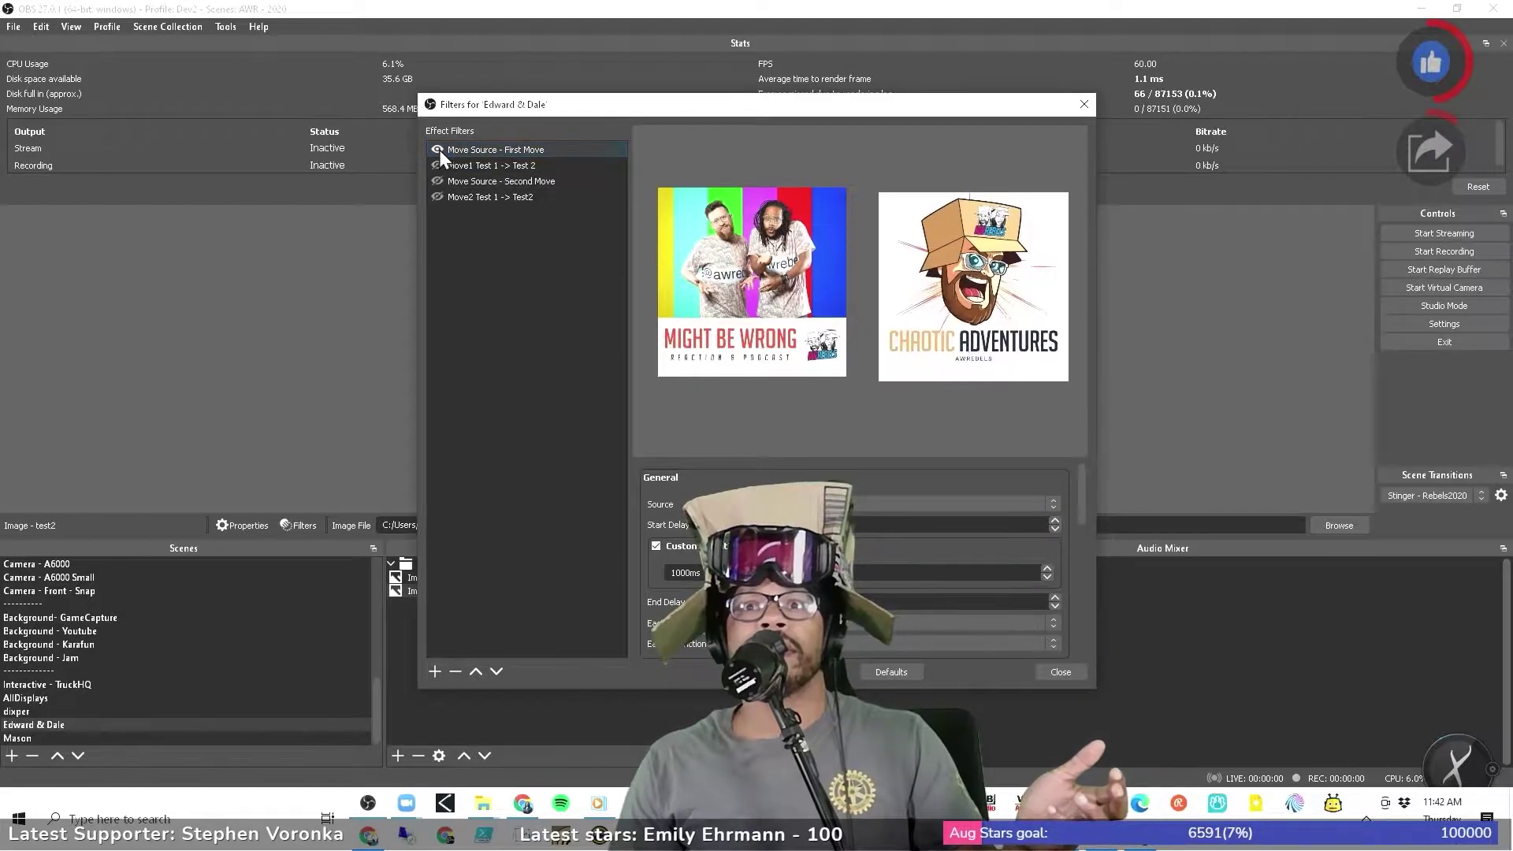
click(437, 178)
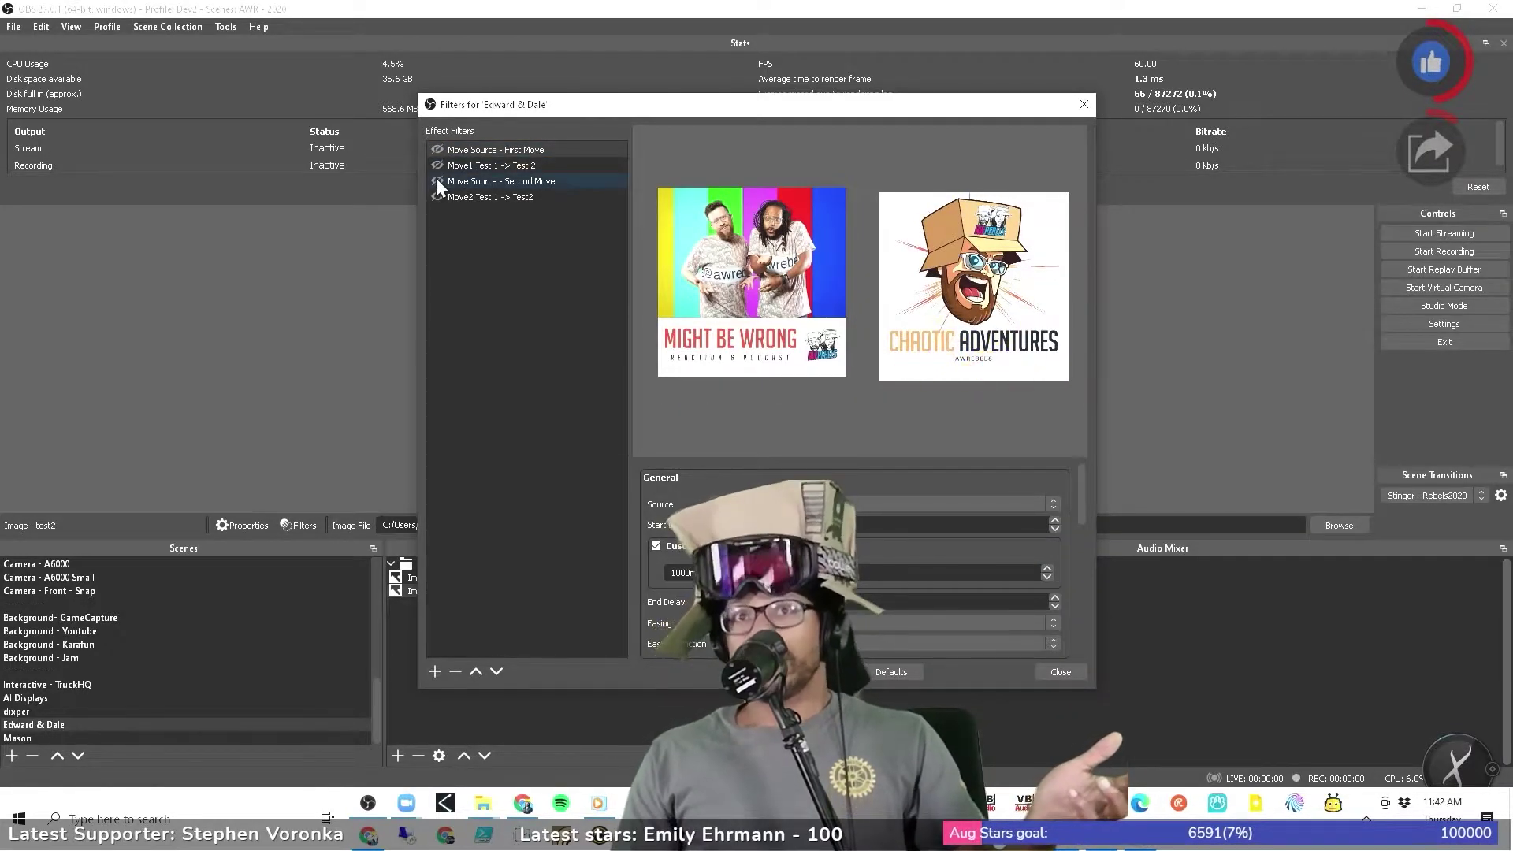
click(441, 165)
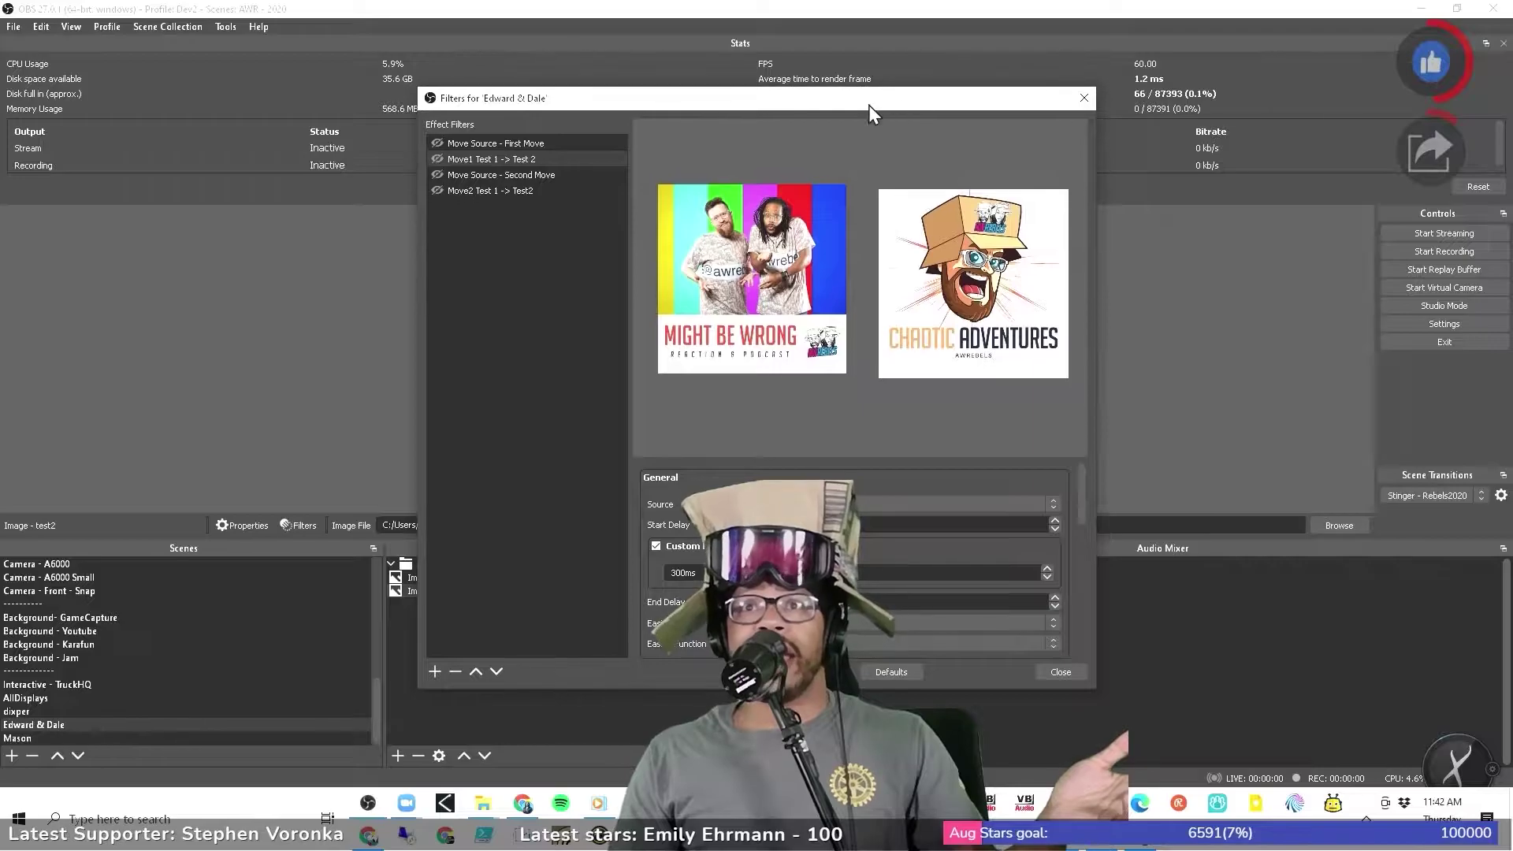
Test the Second Move filter in the preview by enabling and disabling it, then close the filters
drag(868, 106, 1240, 88)
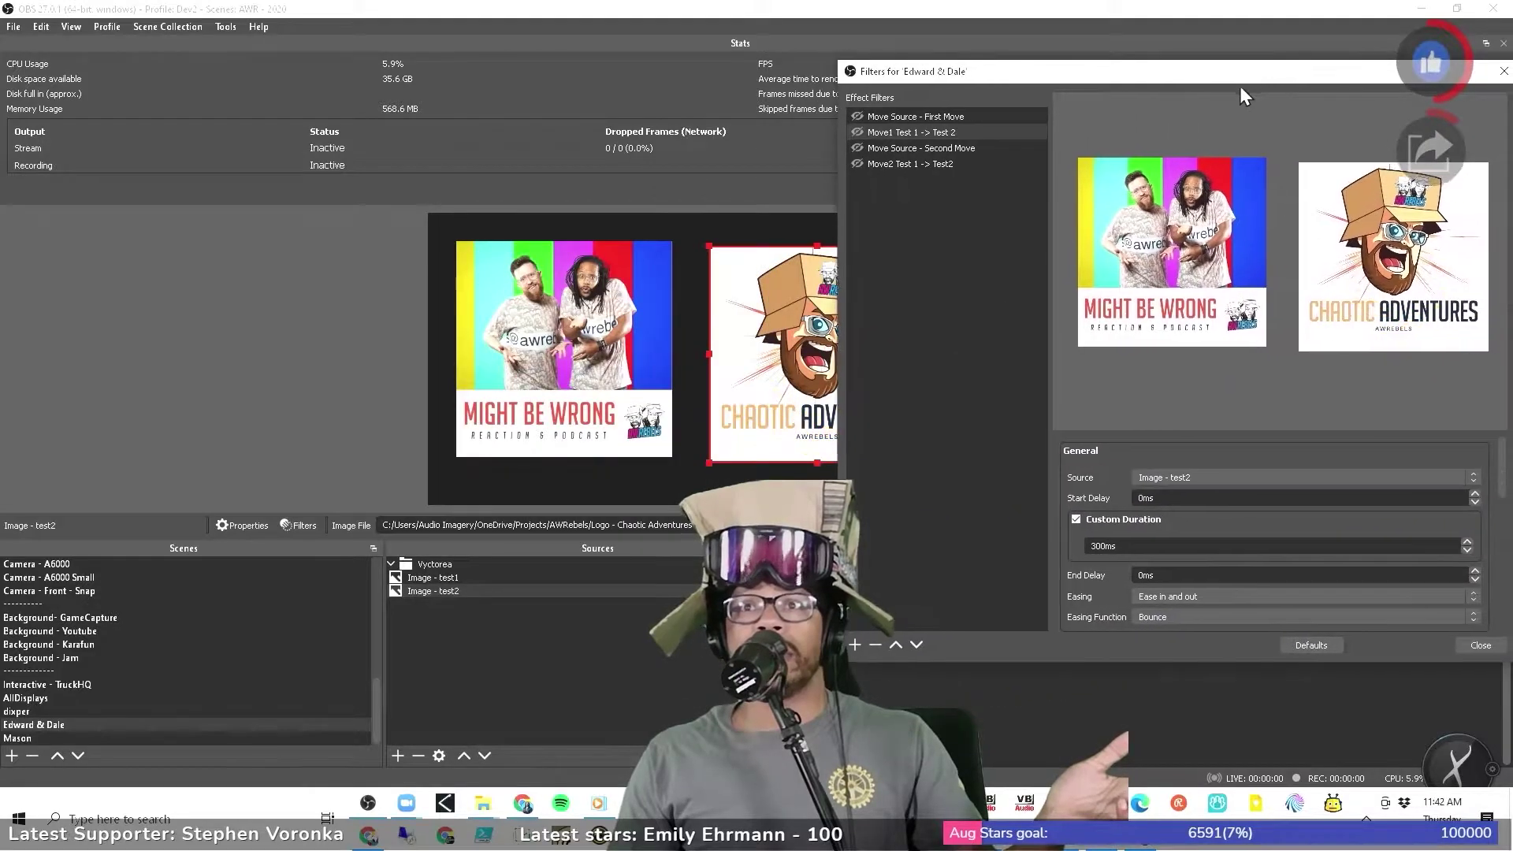
click(858, 148)
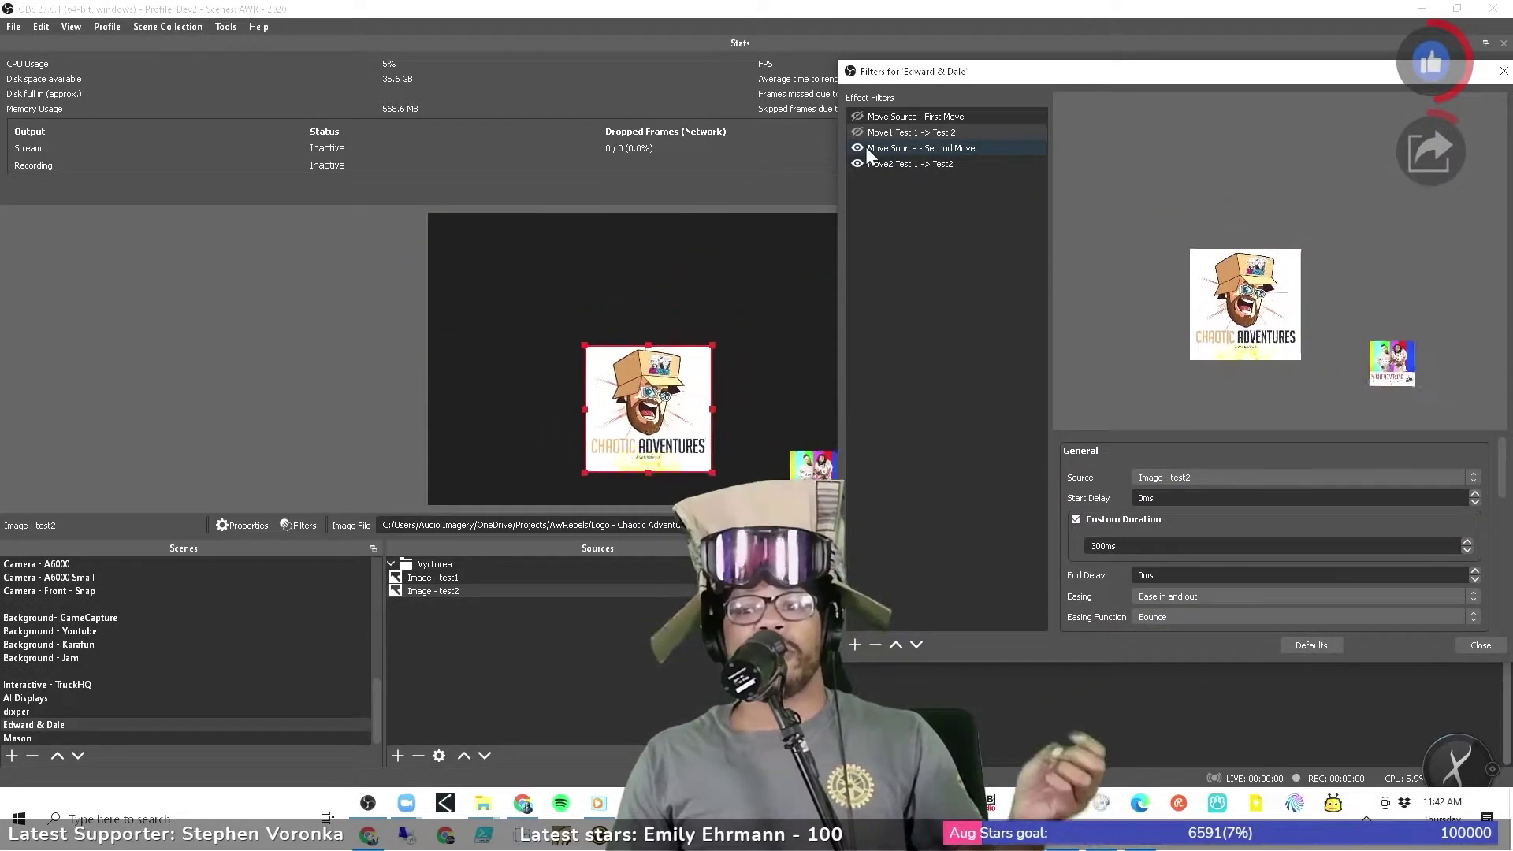
click(865, 148)
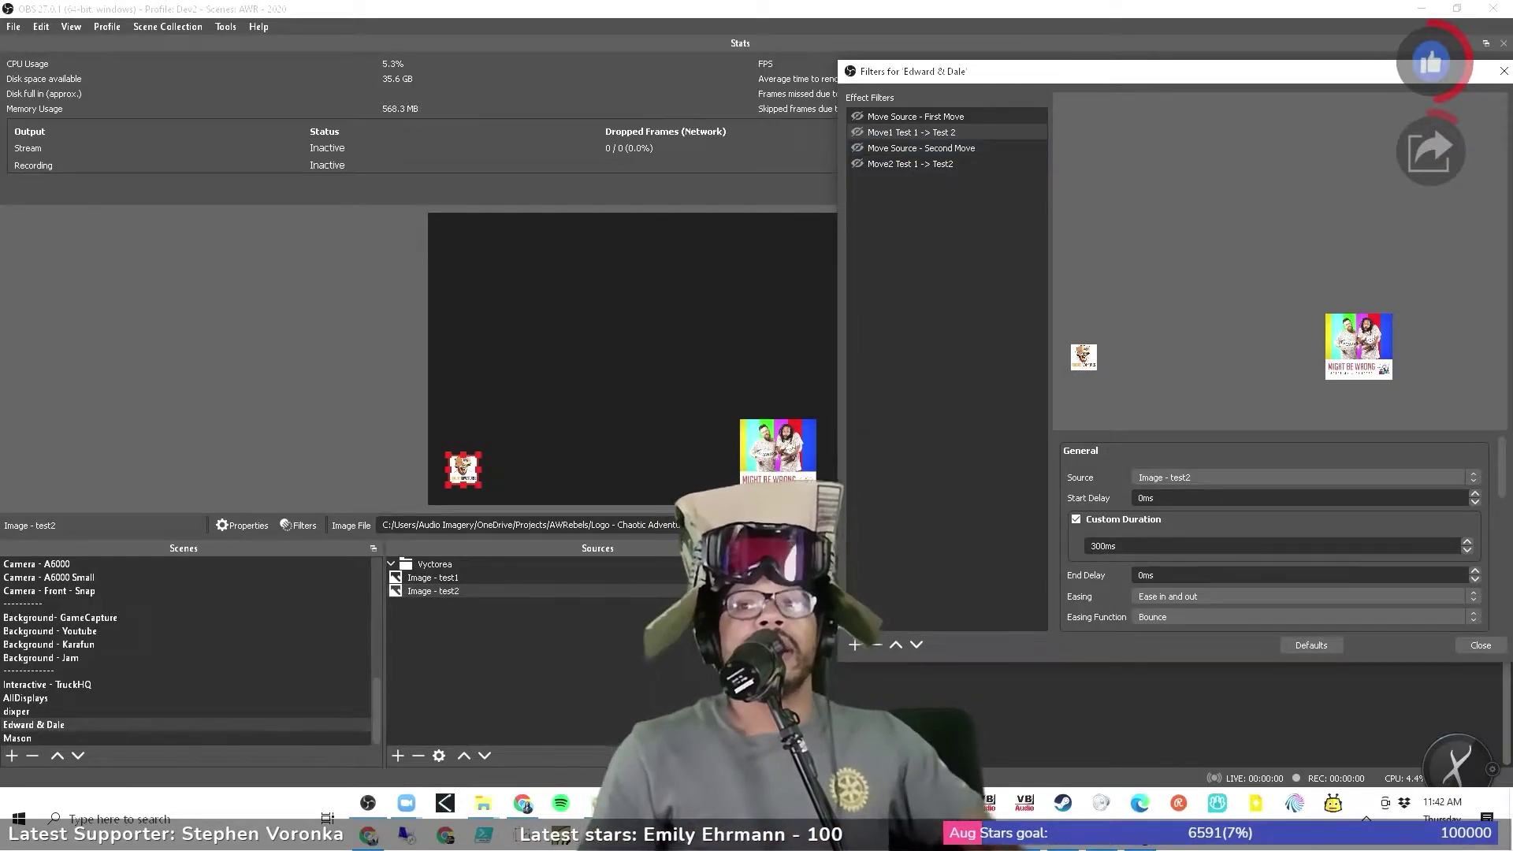
click(1478, 647)
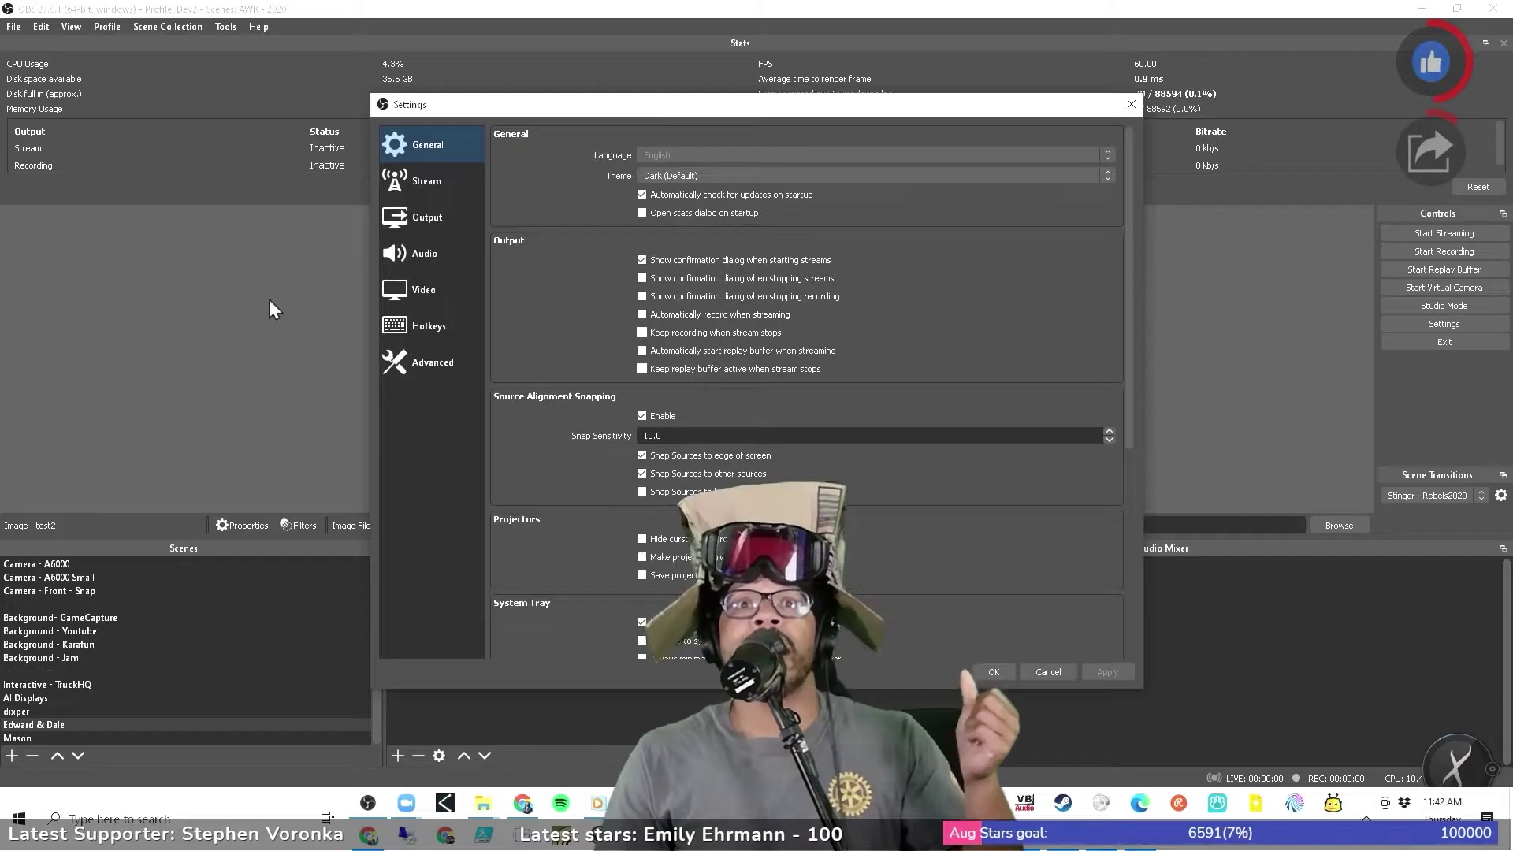
Filter the Hotkeys settings for 'eda', then clear the filter and browse the full hotkey list
click(410, 331)
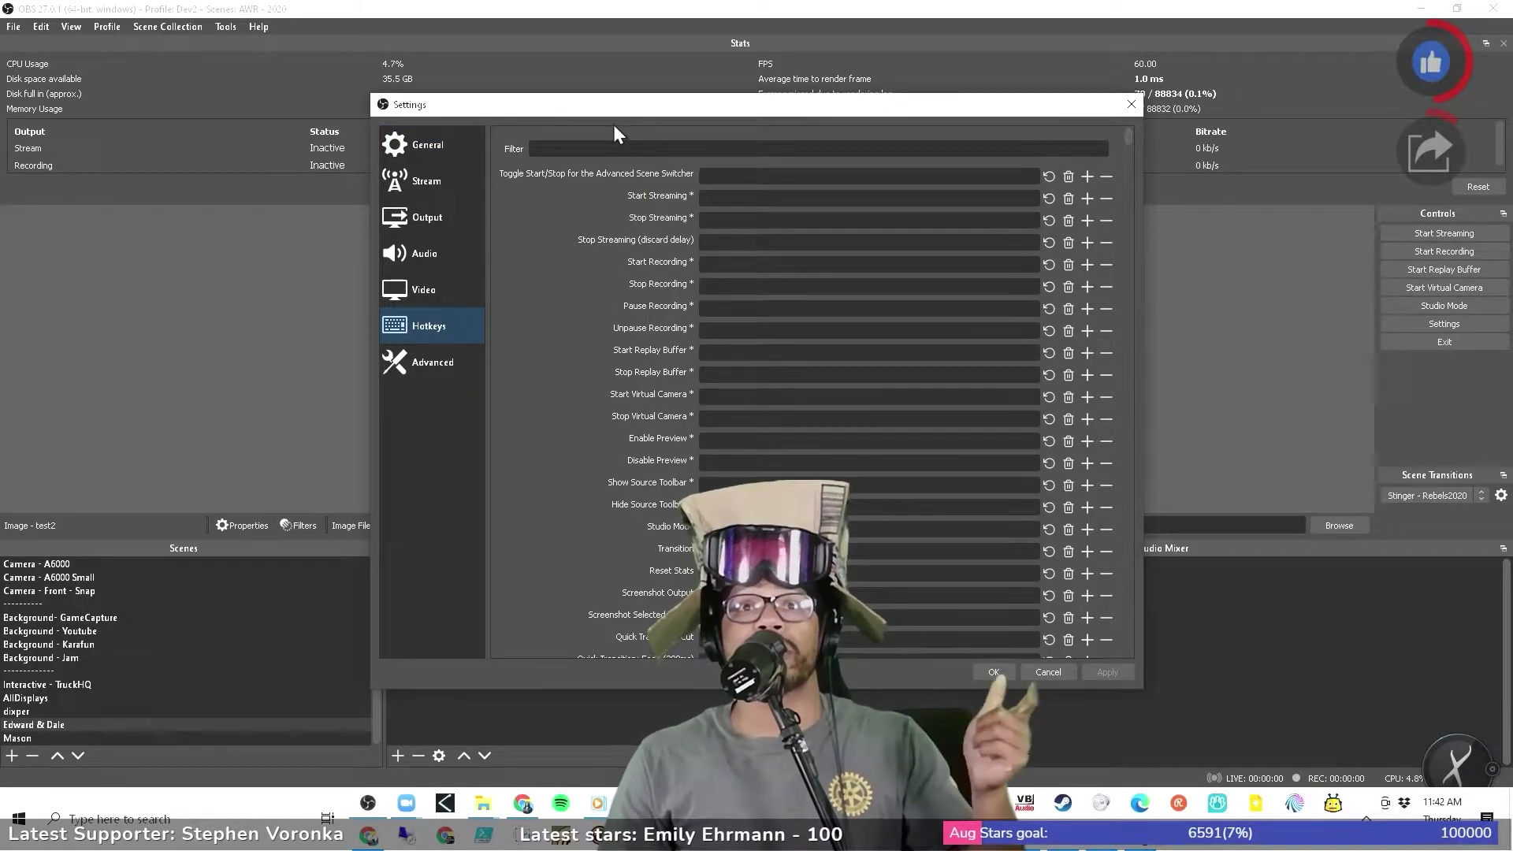
drag(617, 113, 702, 97)
click(663, 134)
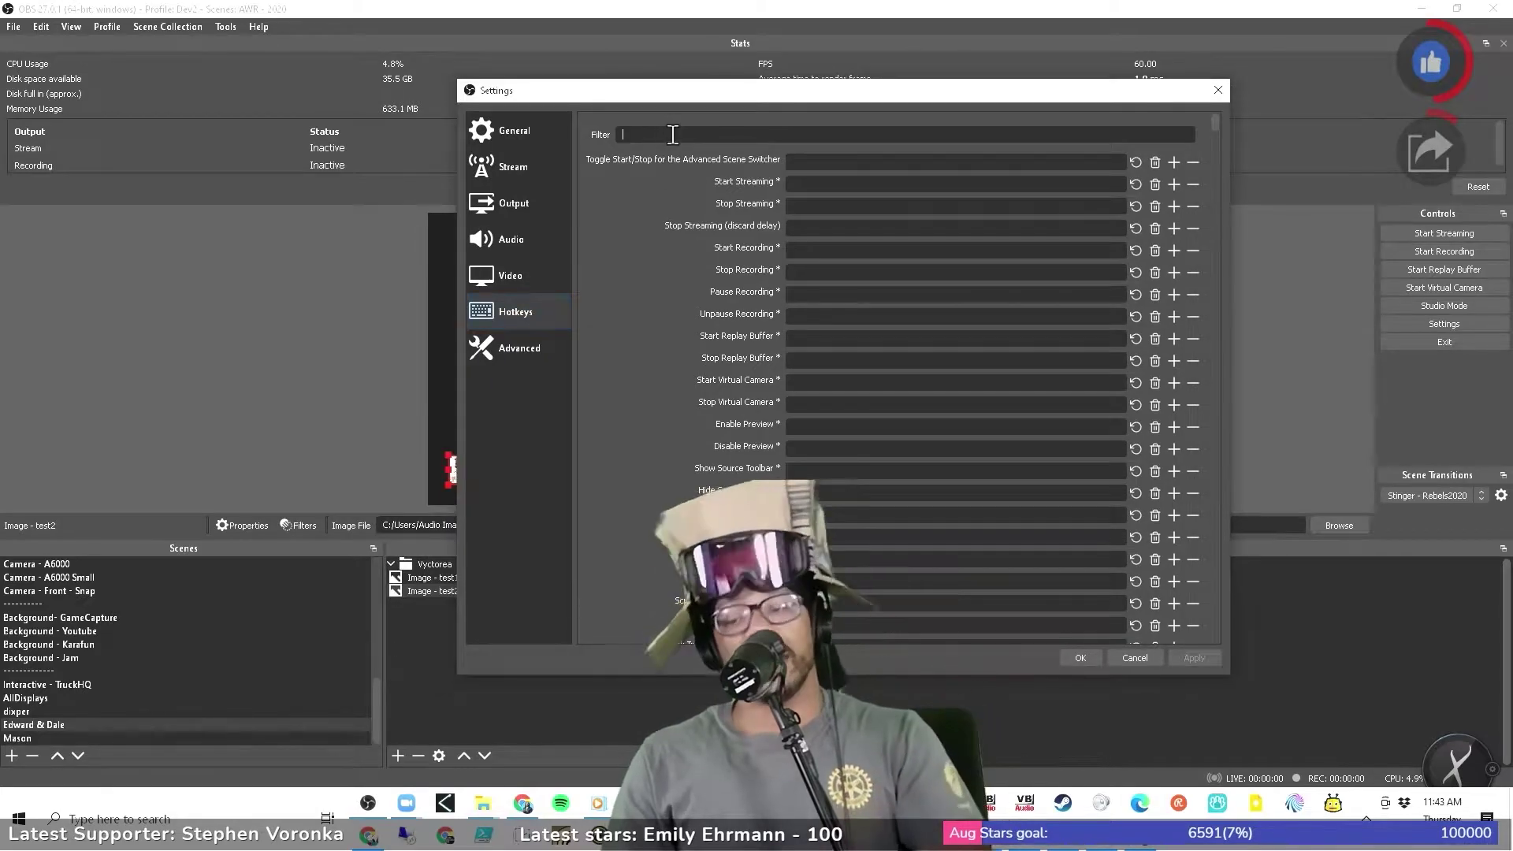
text(eda)
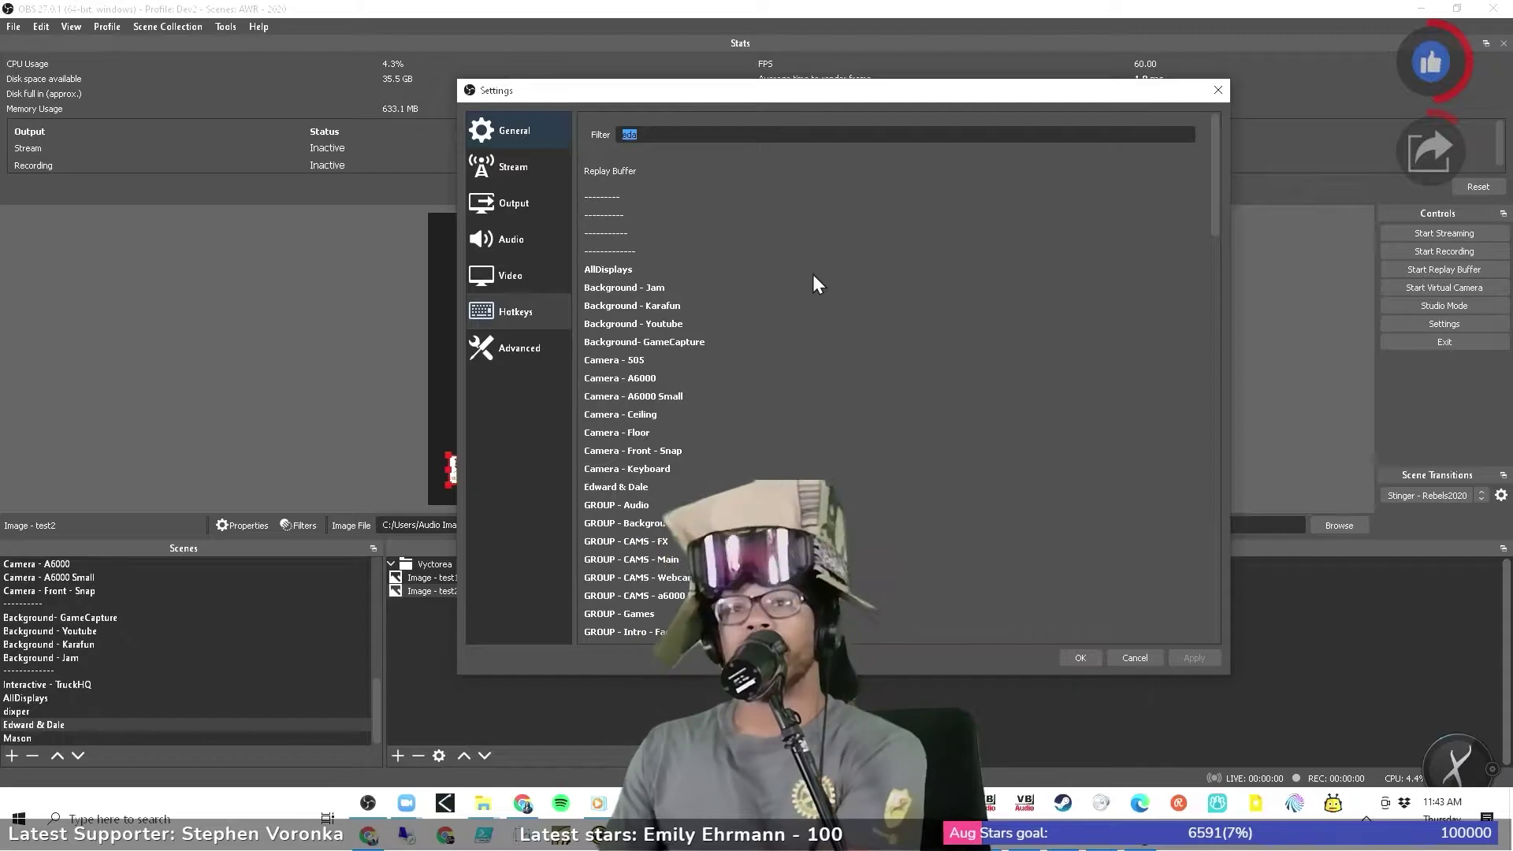
key(BackSpace)
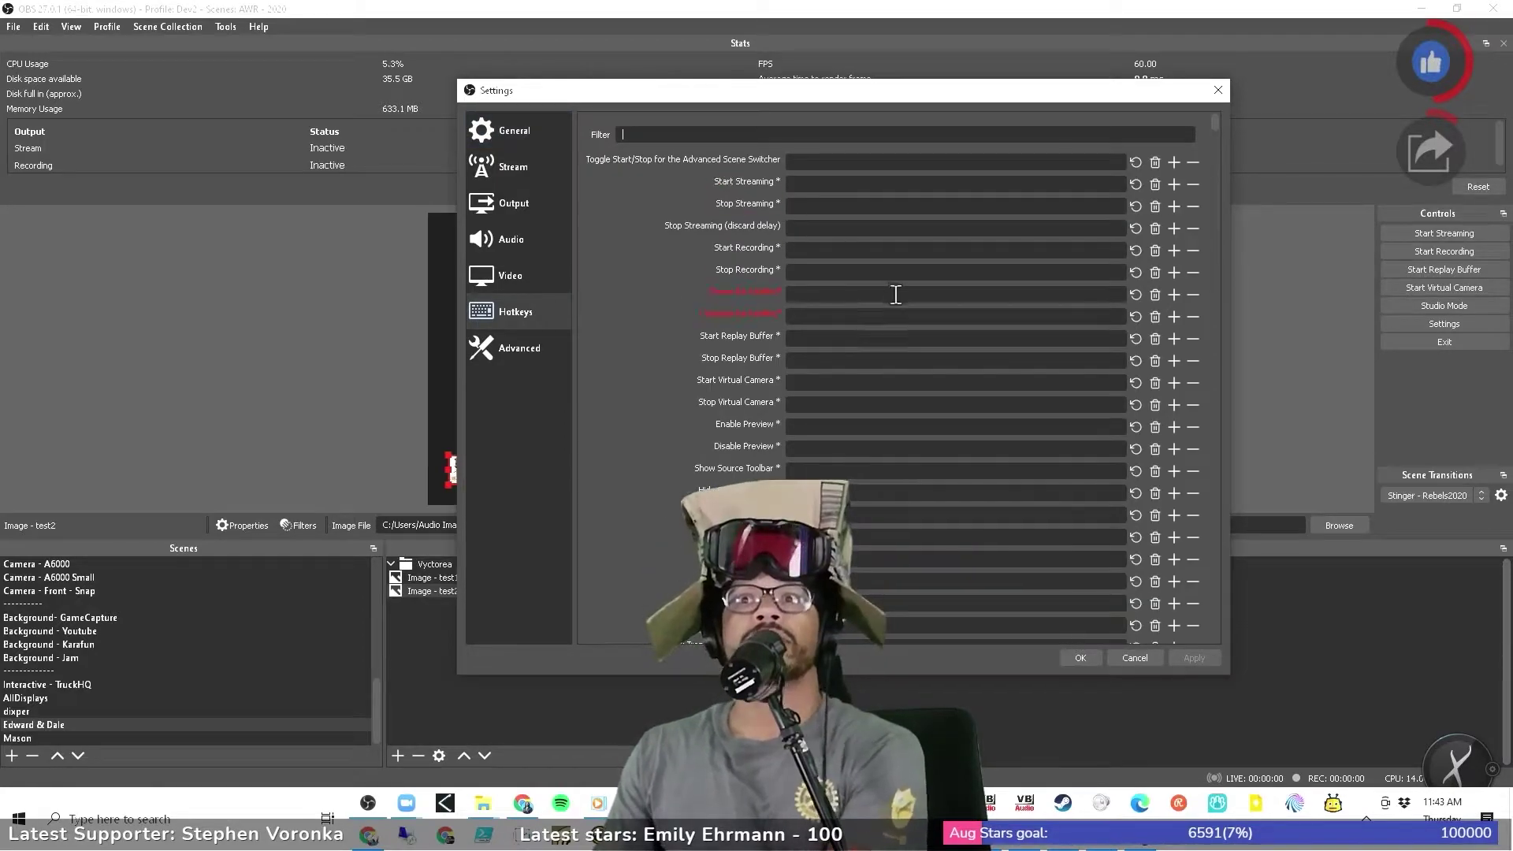
scroll(896, 294, down, 10)
scroll(867, 417, down, 1)
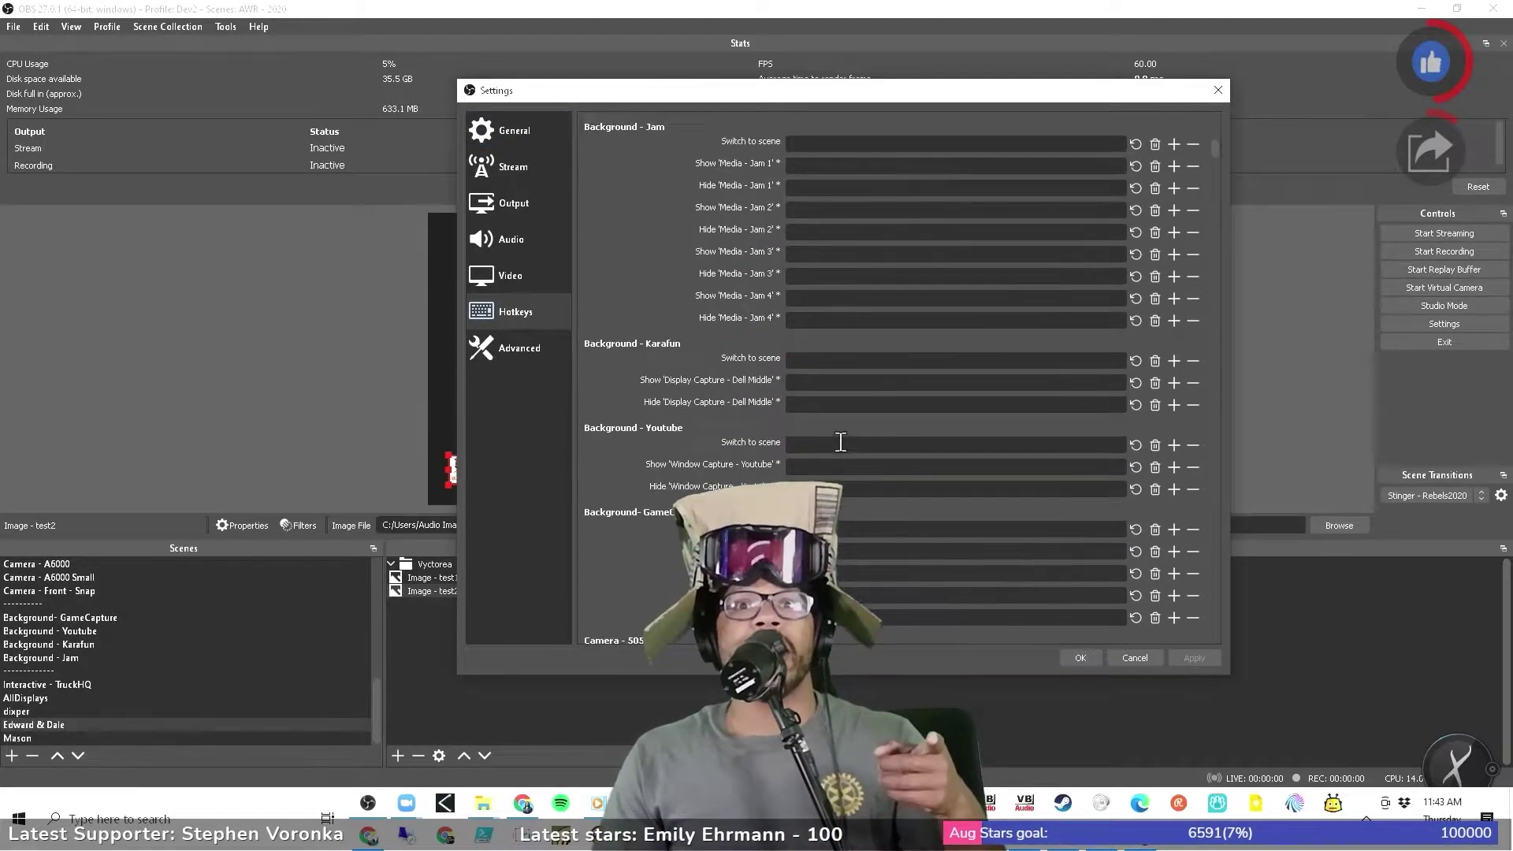
scroll(841, 441, down, 10)
scroll(835, 440, up, 3)
scroll(822, 435, down, 1)
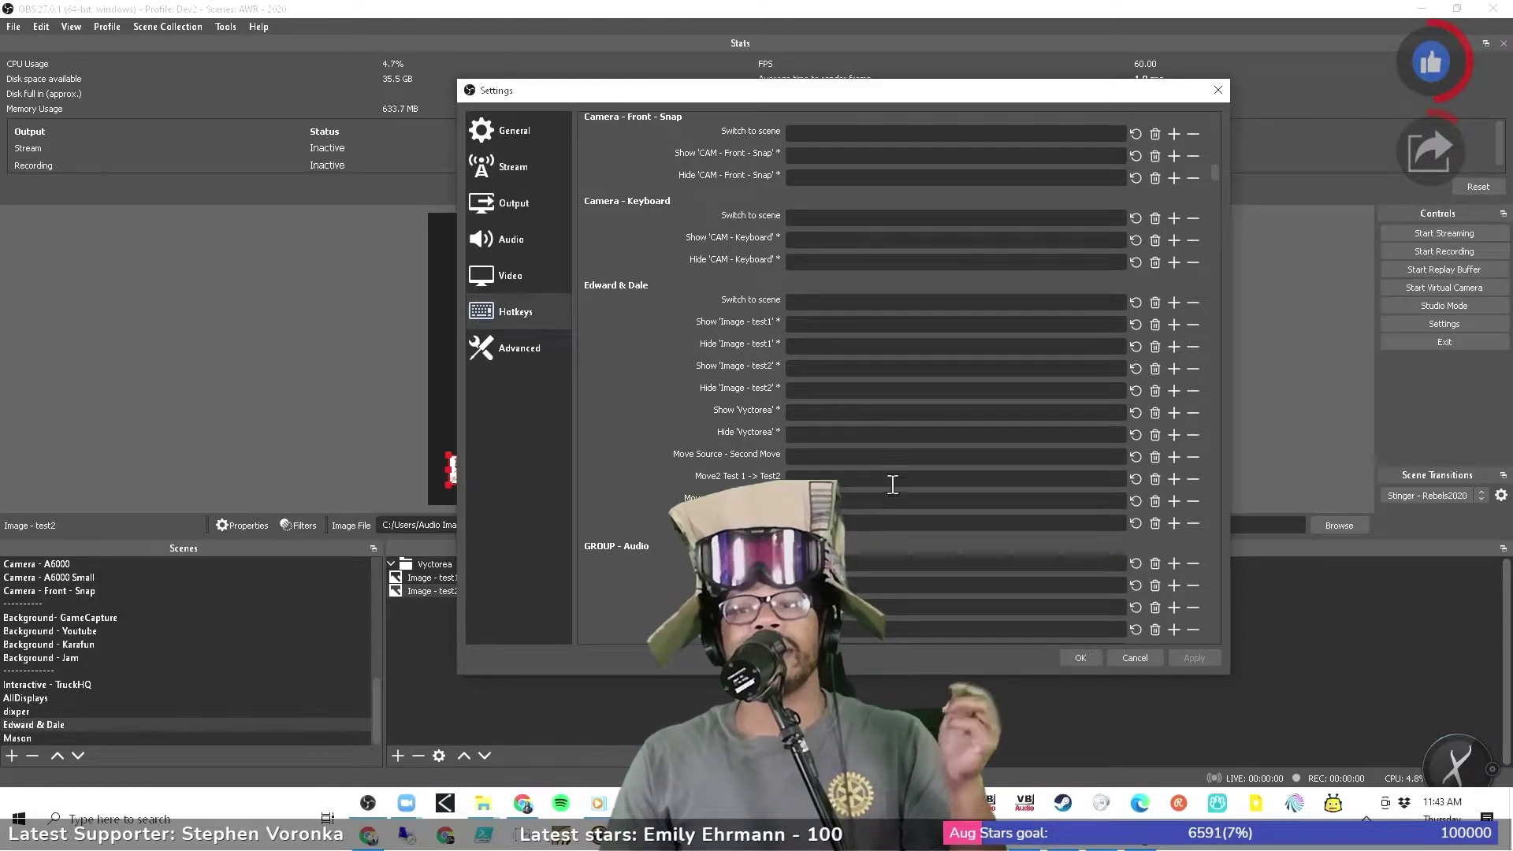
scroll(946, 433, up, 15)
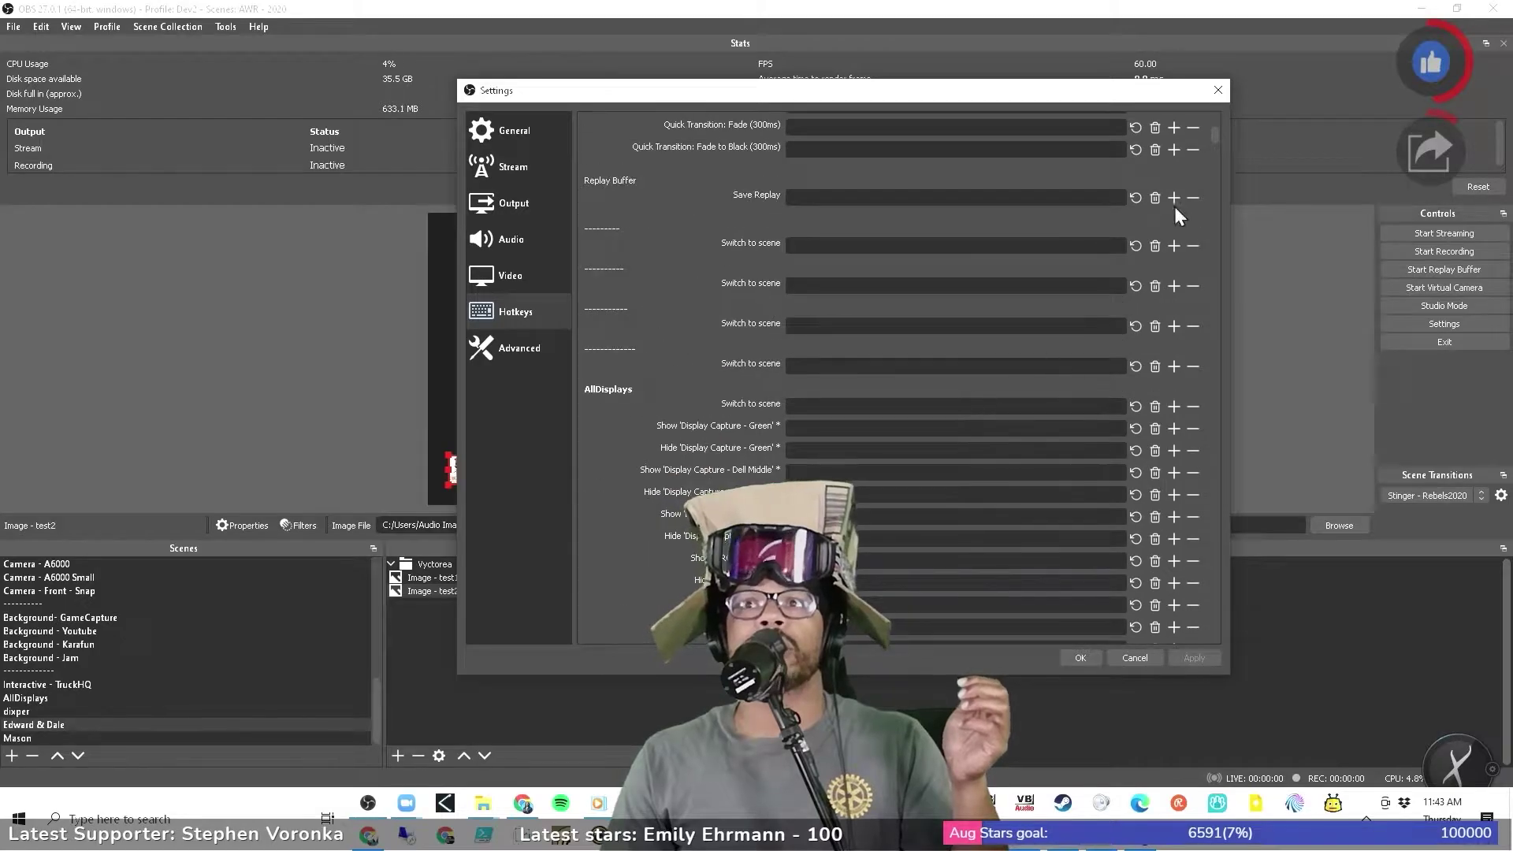
drag(1212, 129, 1197, 98)
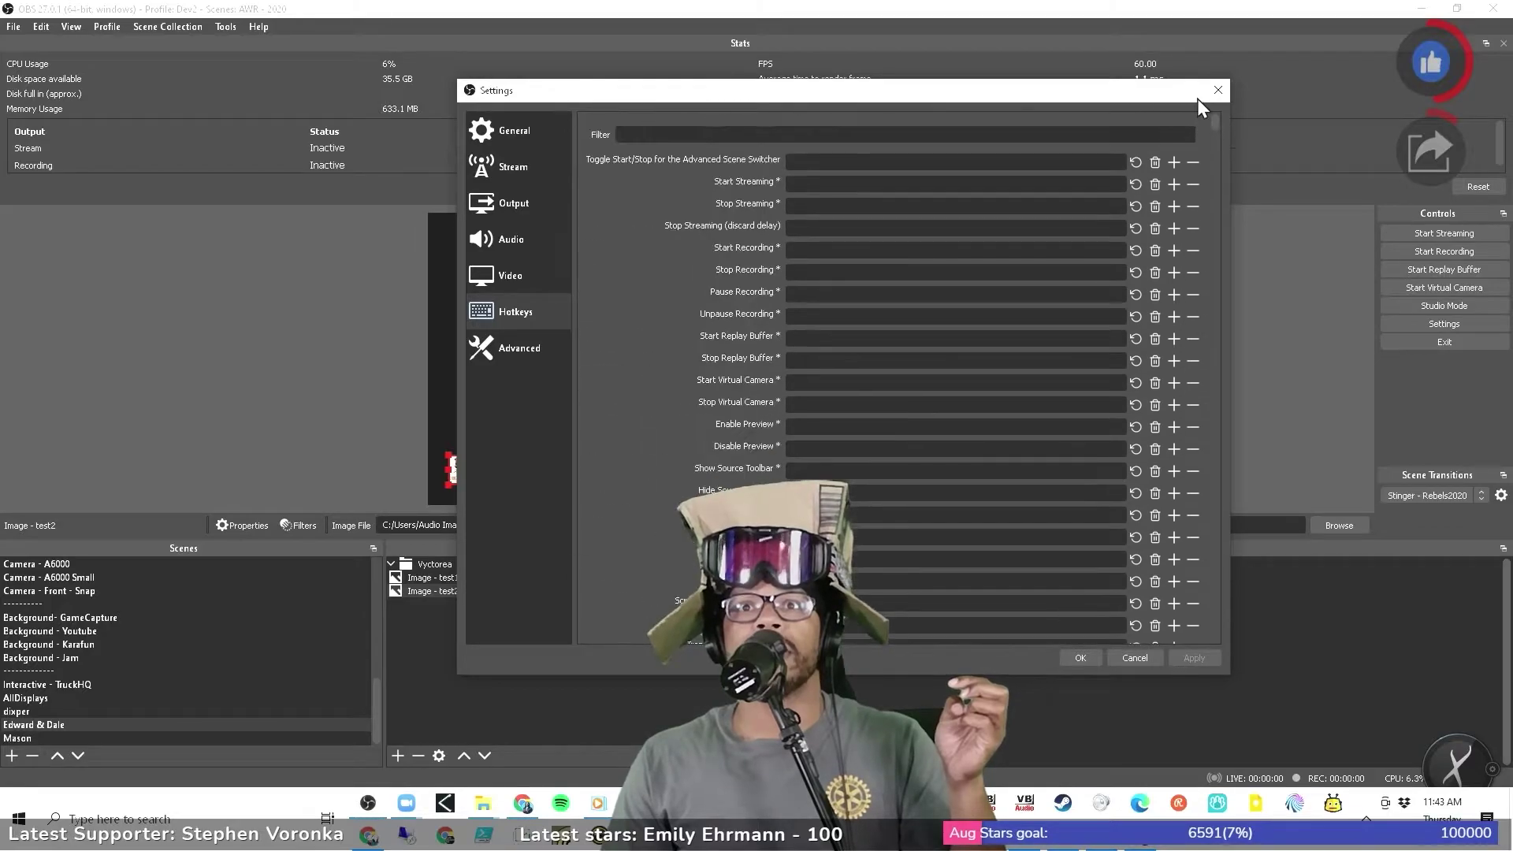
In the Vyctorea hotkeys, bind Ctrl + 1 to Move Source - First Move and select the Second Move field
scroll(758, 339, down, 15)
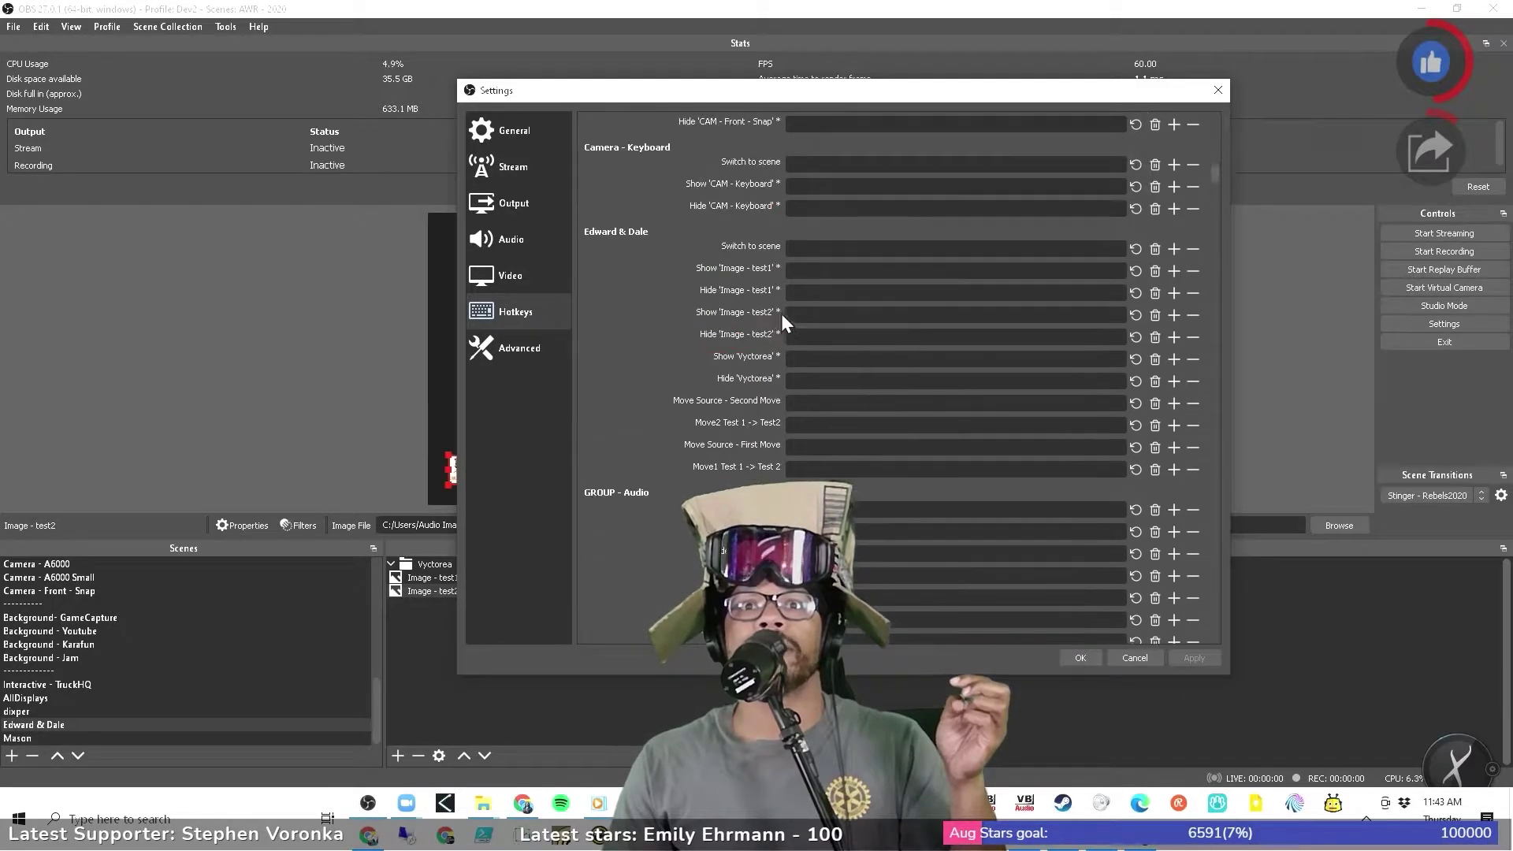
scroll(781, 314, up, 2)
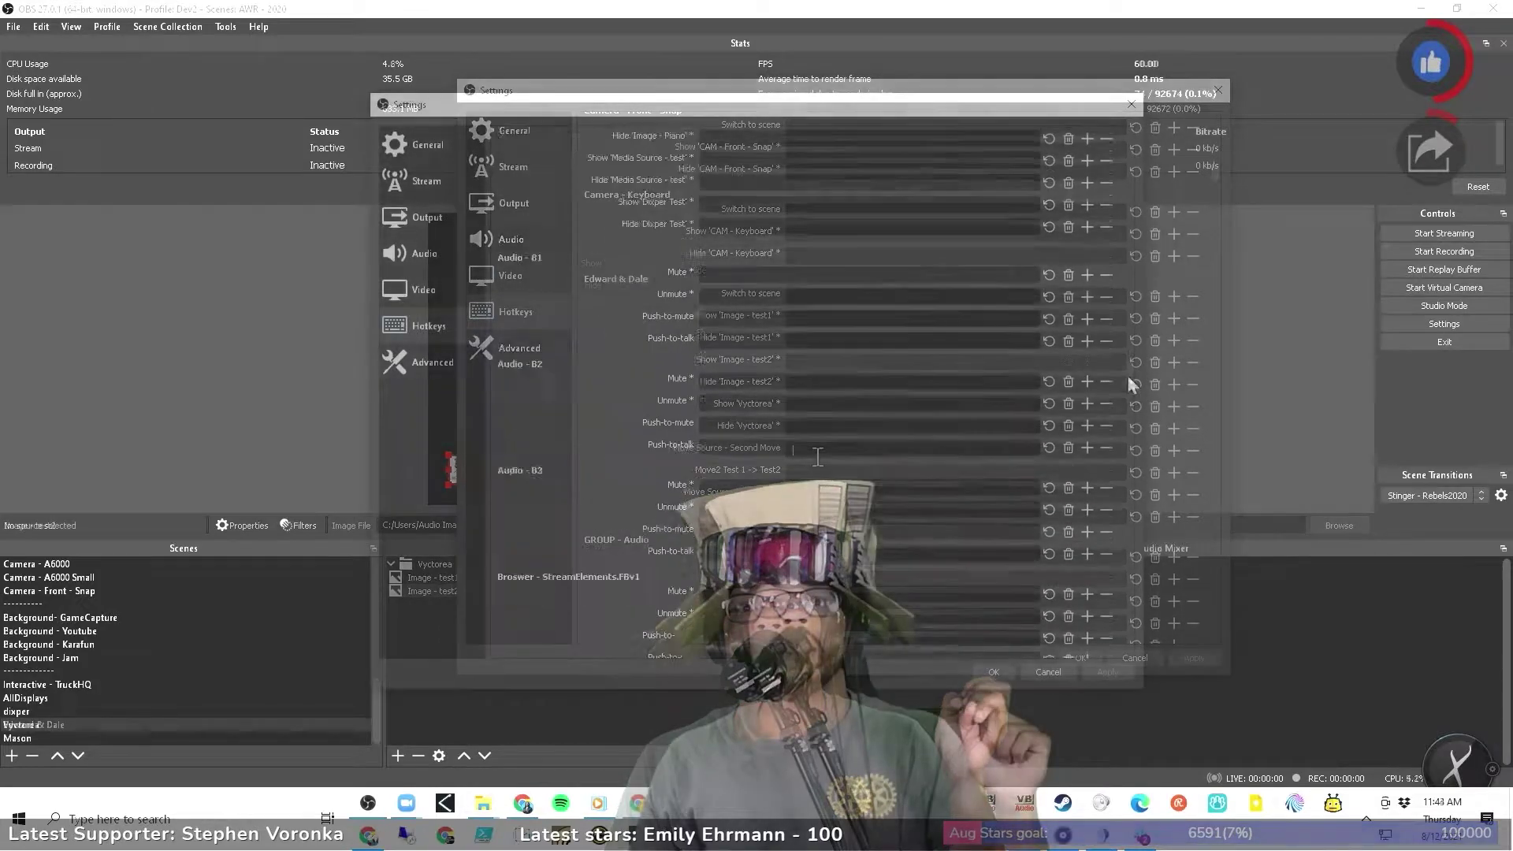
drag(1127, 375, 1161, 360)
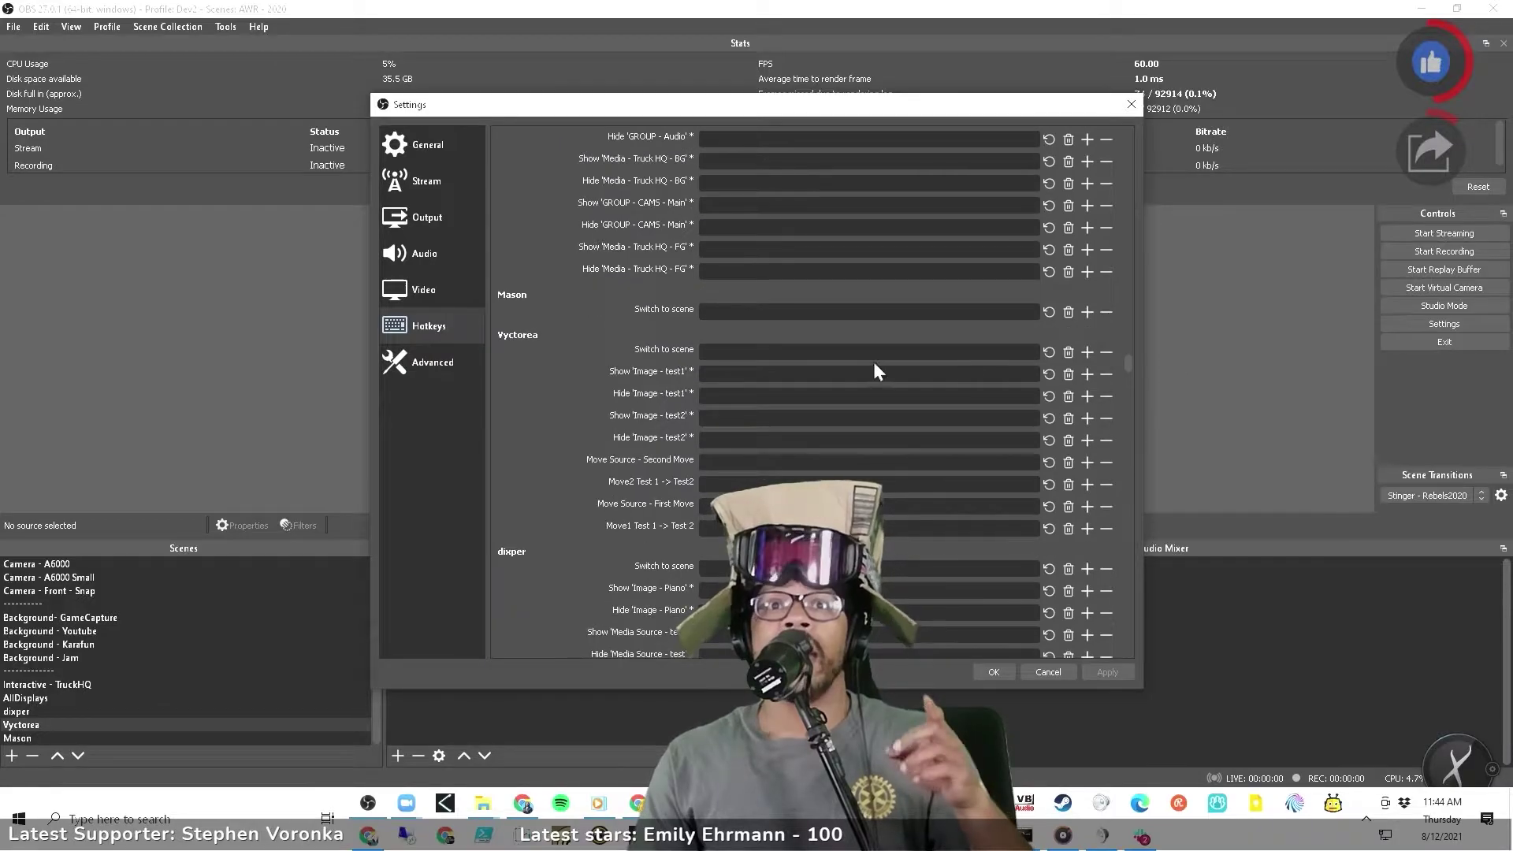
scroll(599, 337, down, 3)
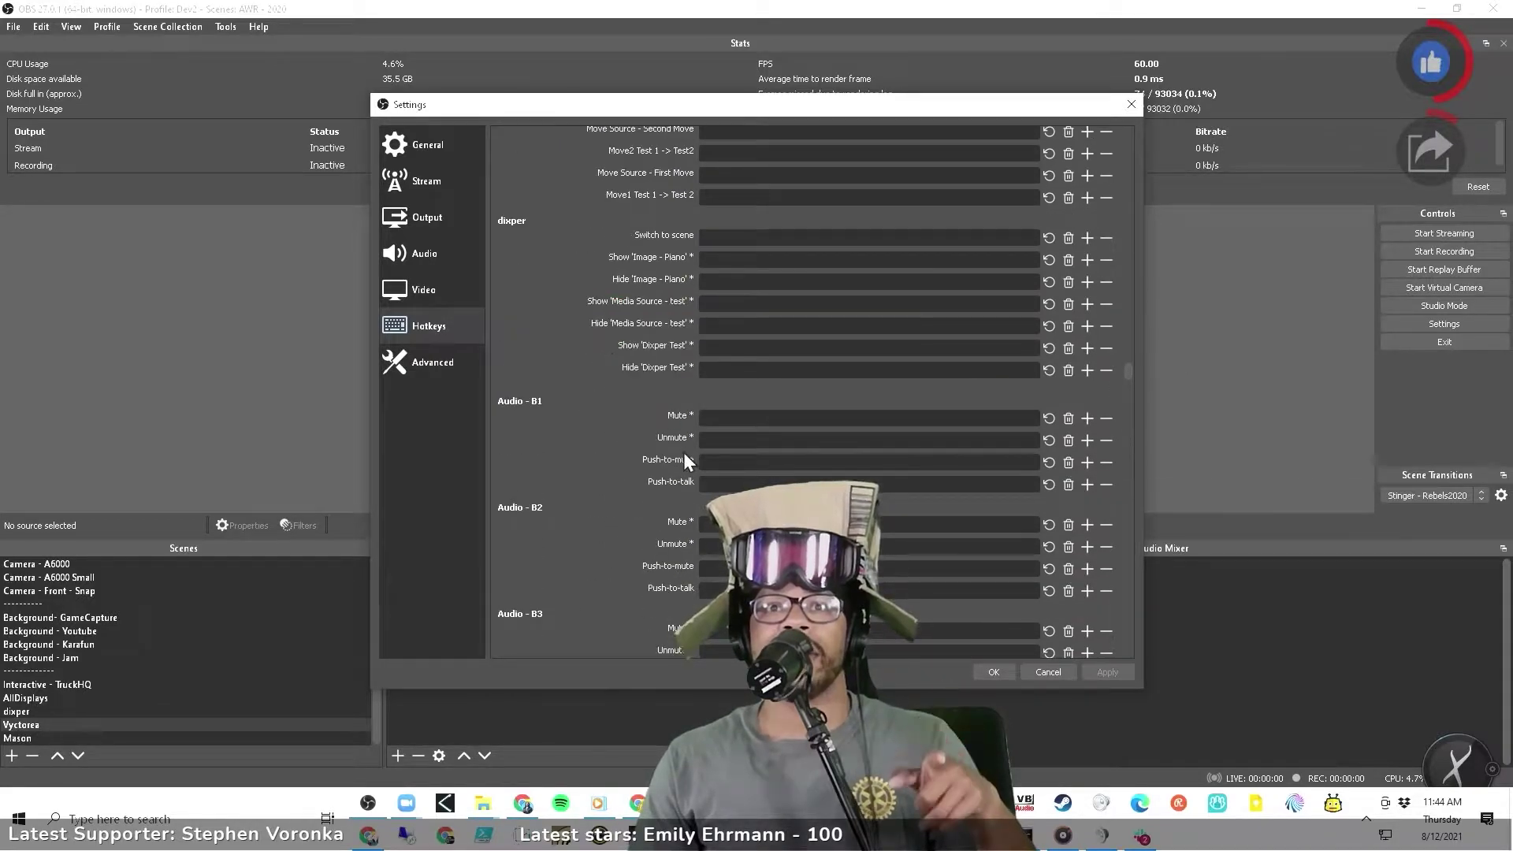
scroll(661, 496, up, 6)
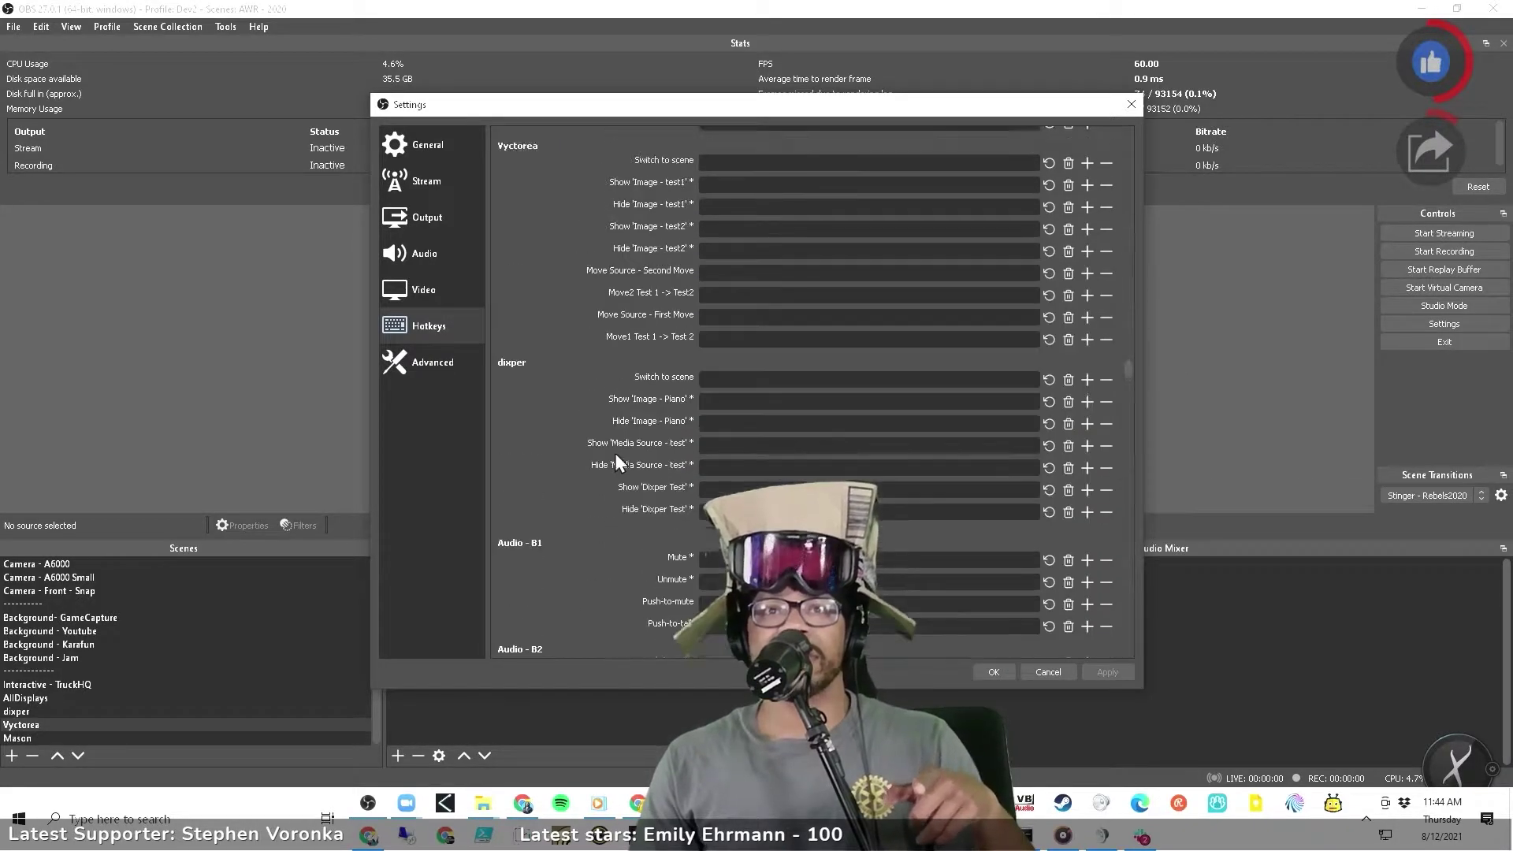
scroll(642, 441, down, 4)
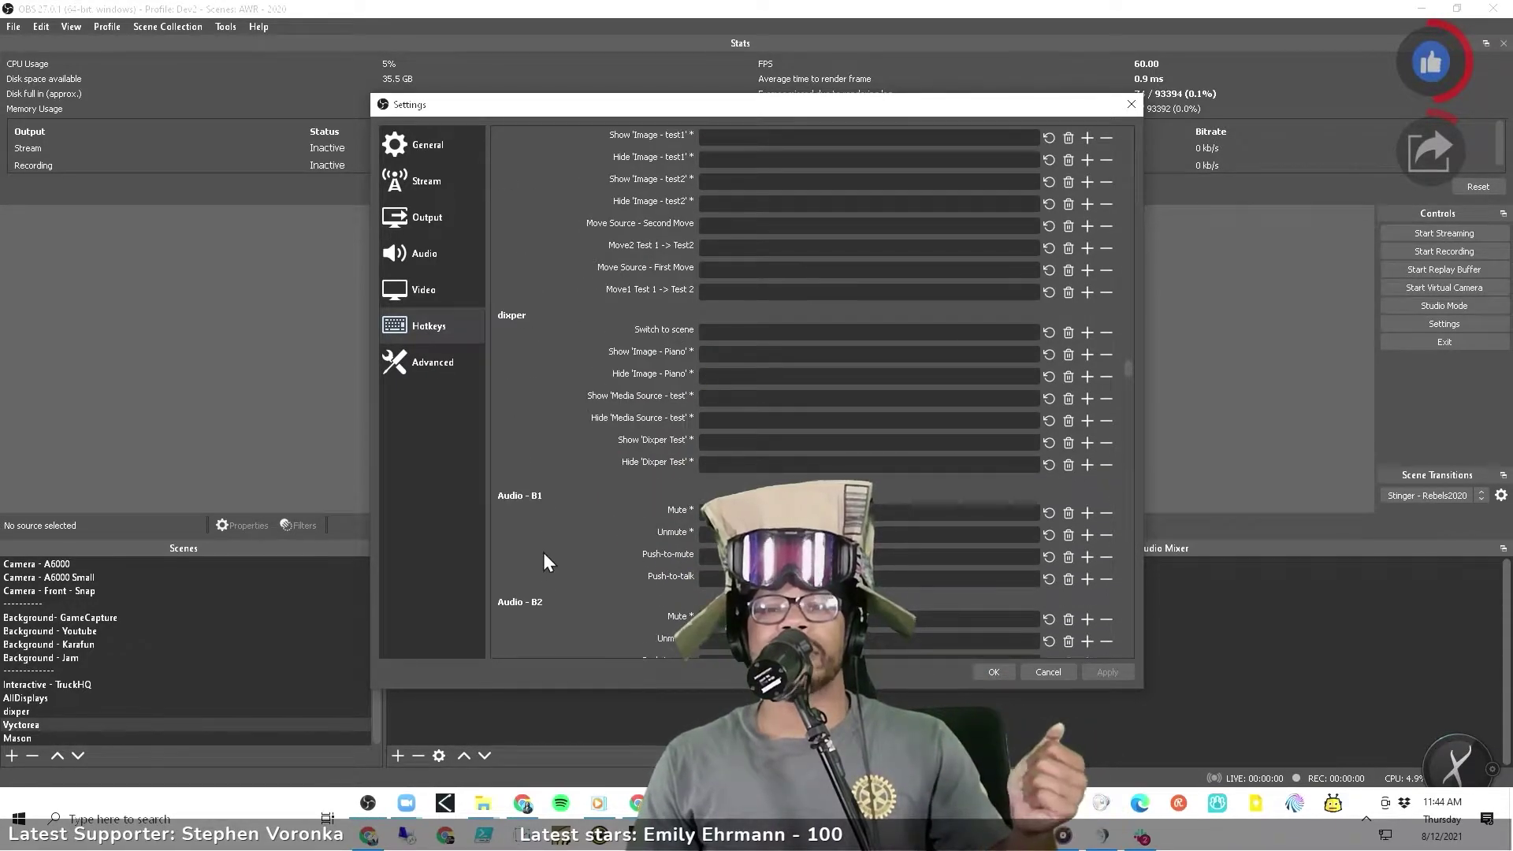
scroll(560, 409, up, 3)
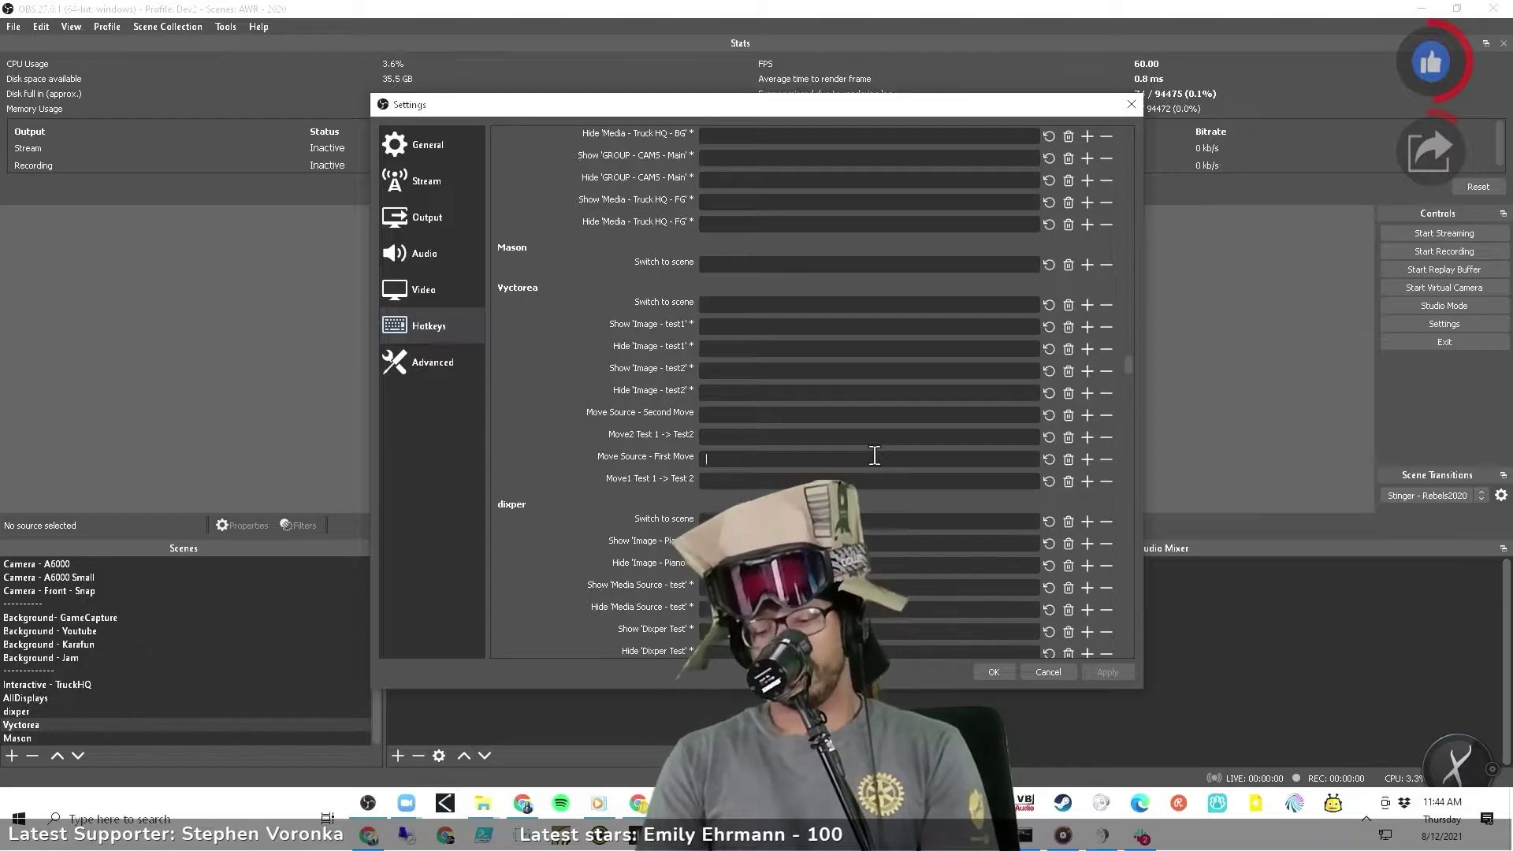
key(ctrl+1)
click(735, 417)
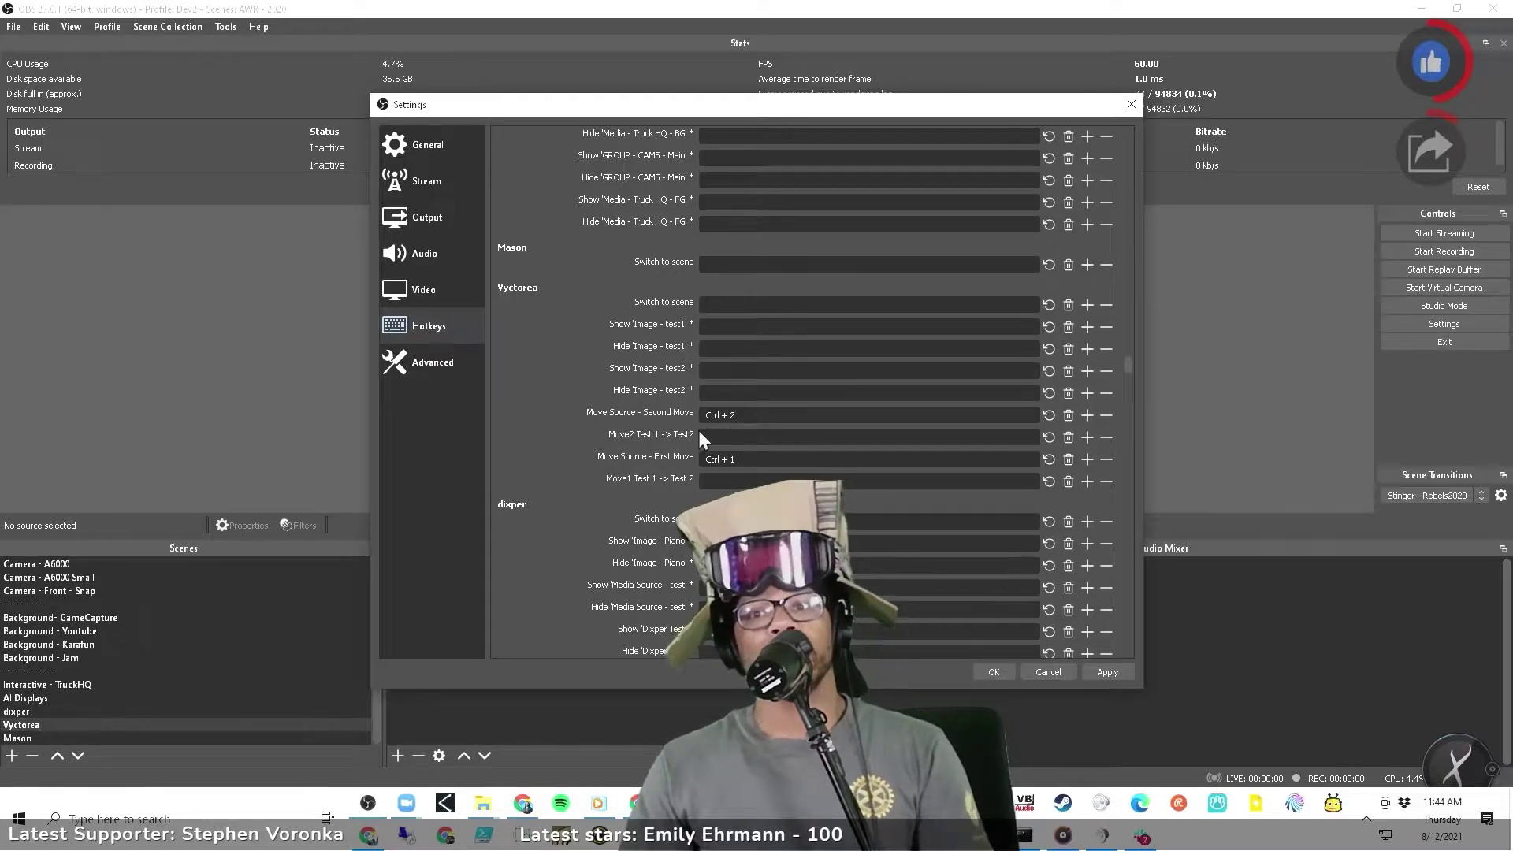
Zoom Magnifier to 200% and back, park its toolbar bottom-left, and save the hotkeys with OK
key(super)
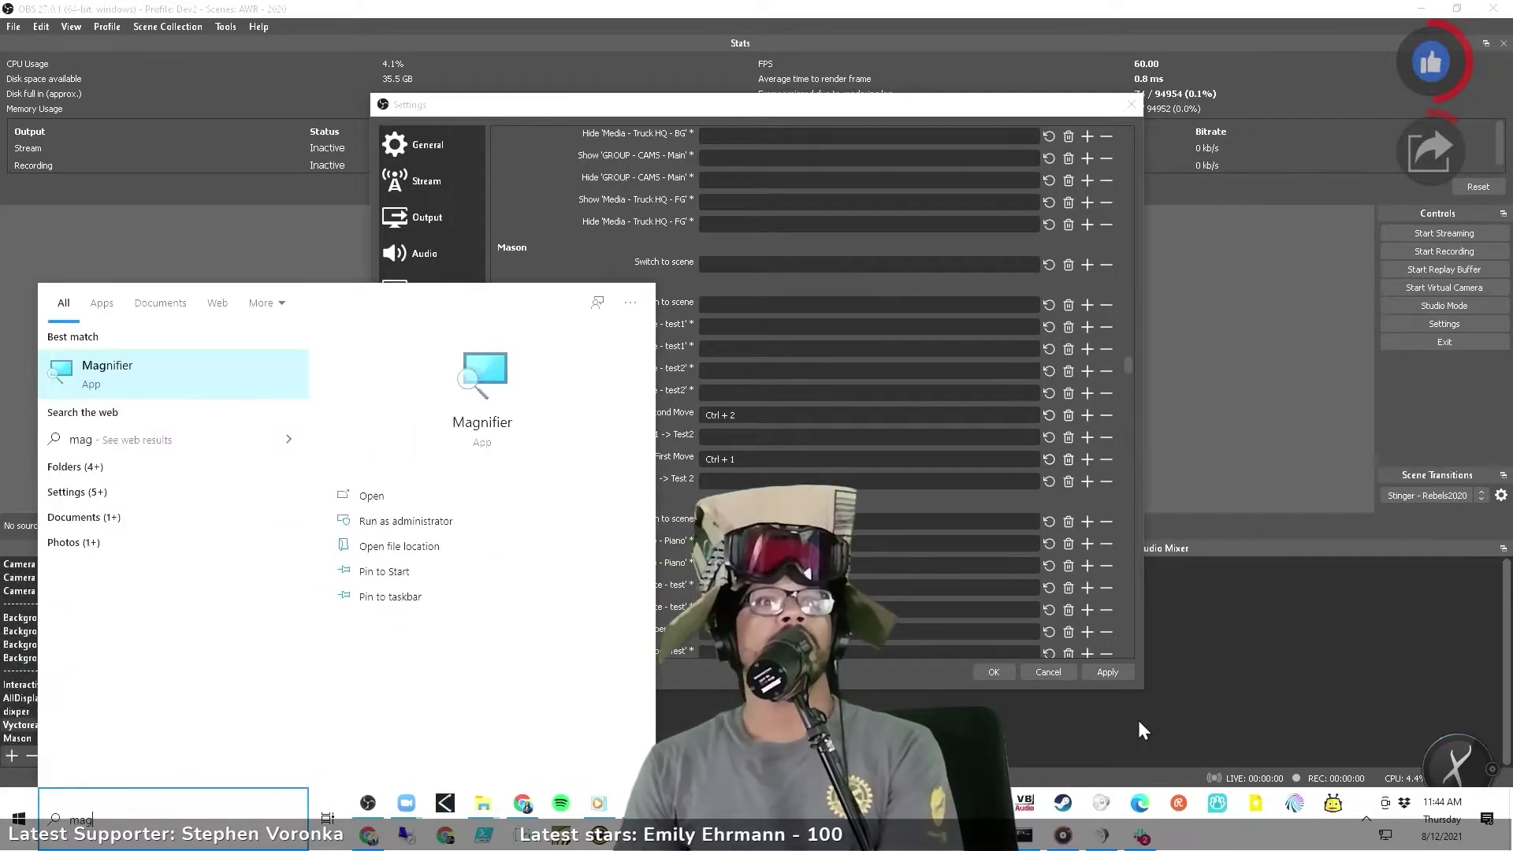
key(Escape)
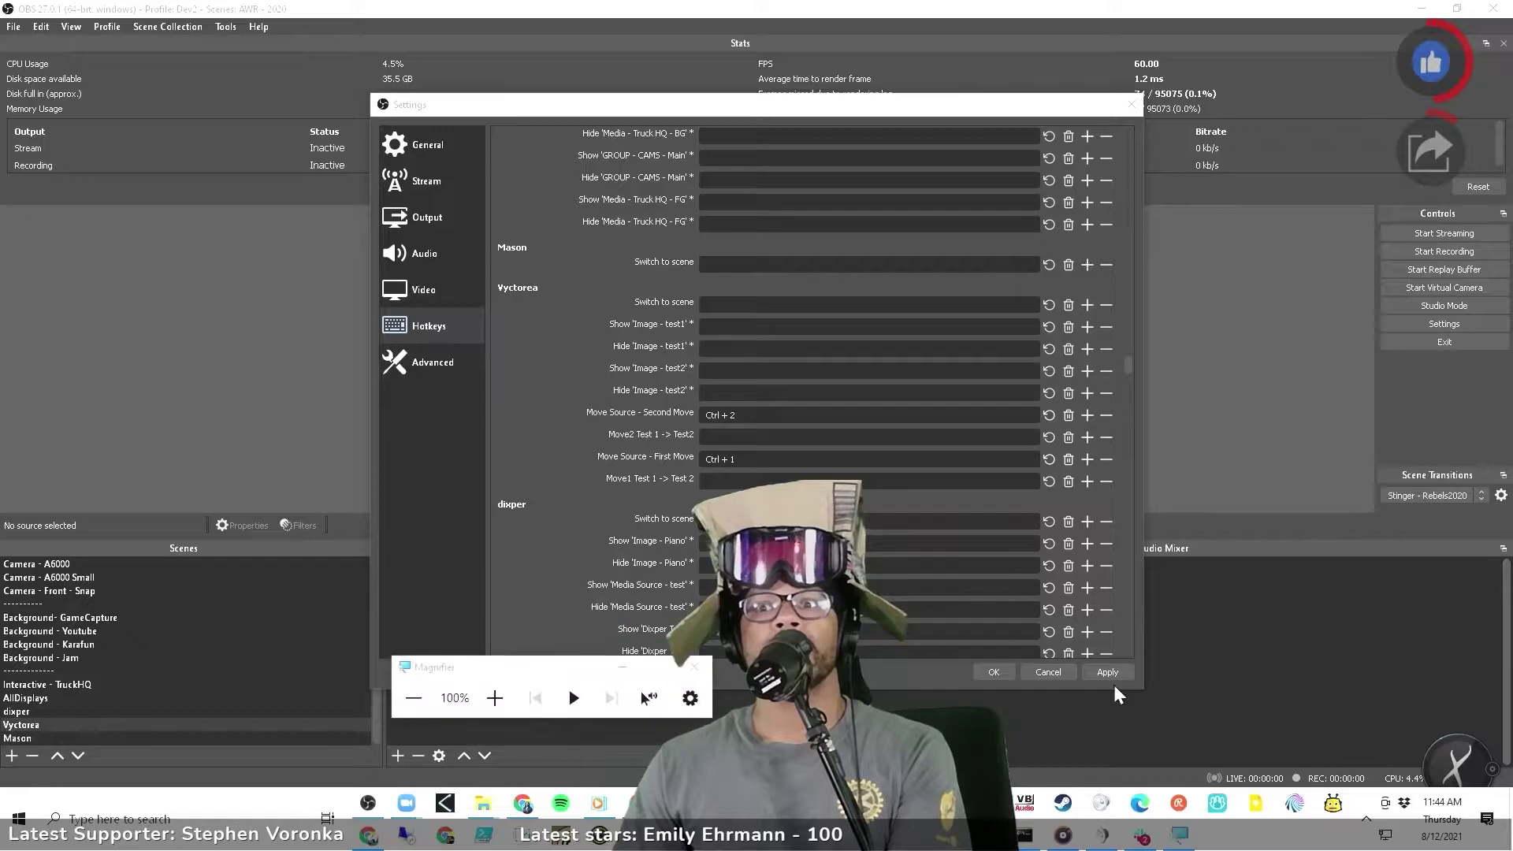
click(495, 698)
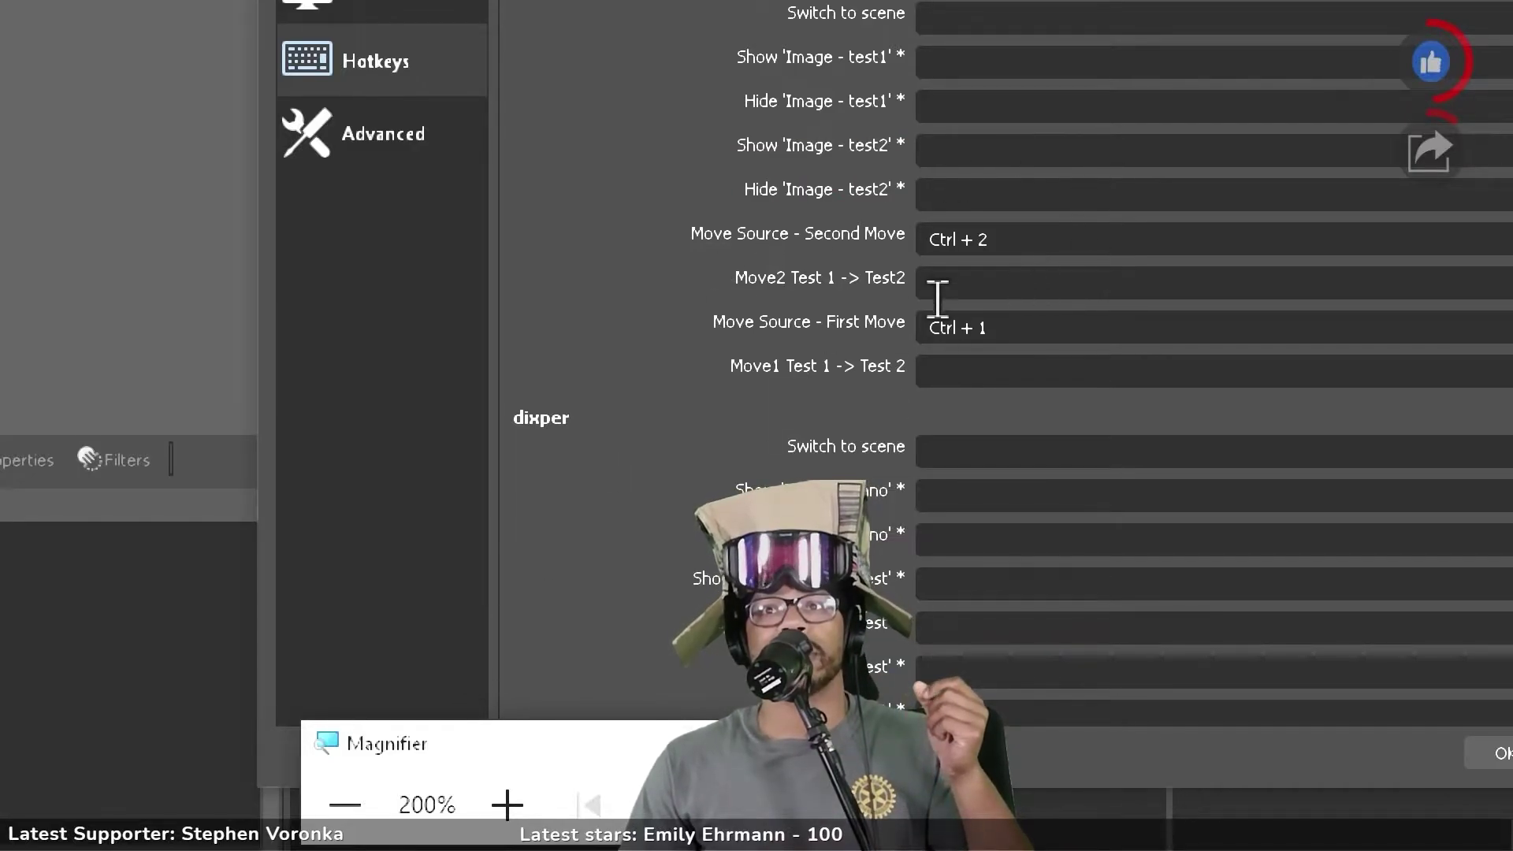
click(483, 804)
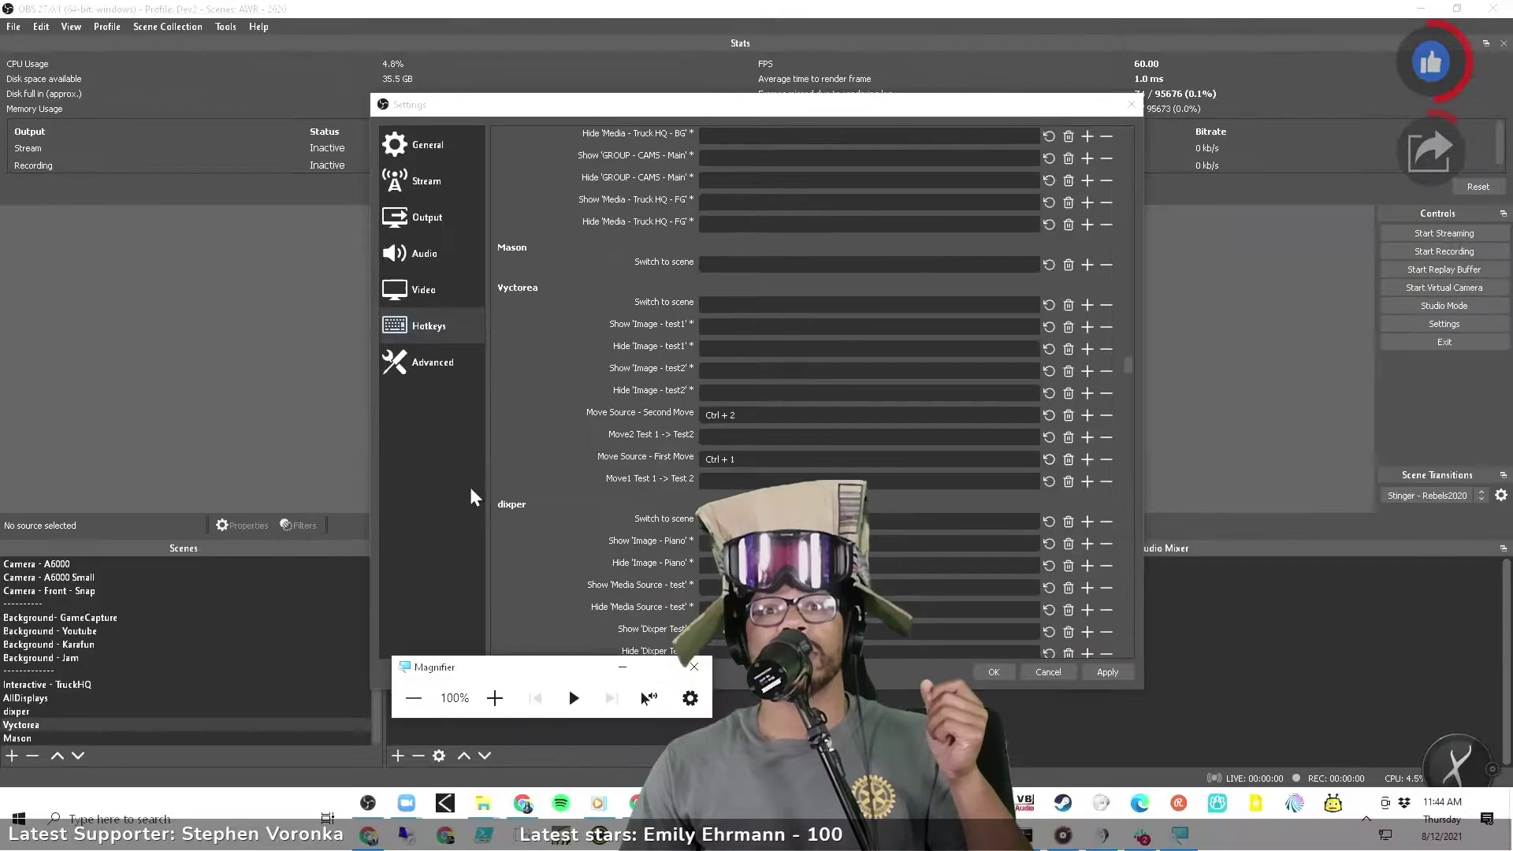
drag(512, 667, 185, 776)
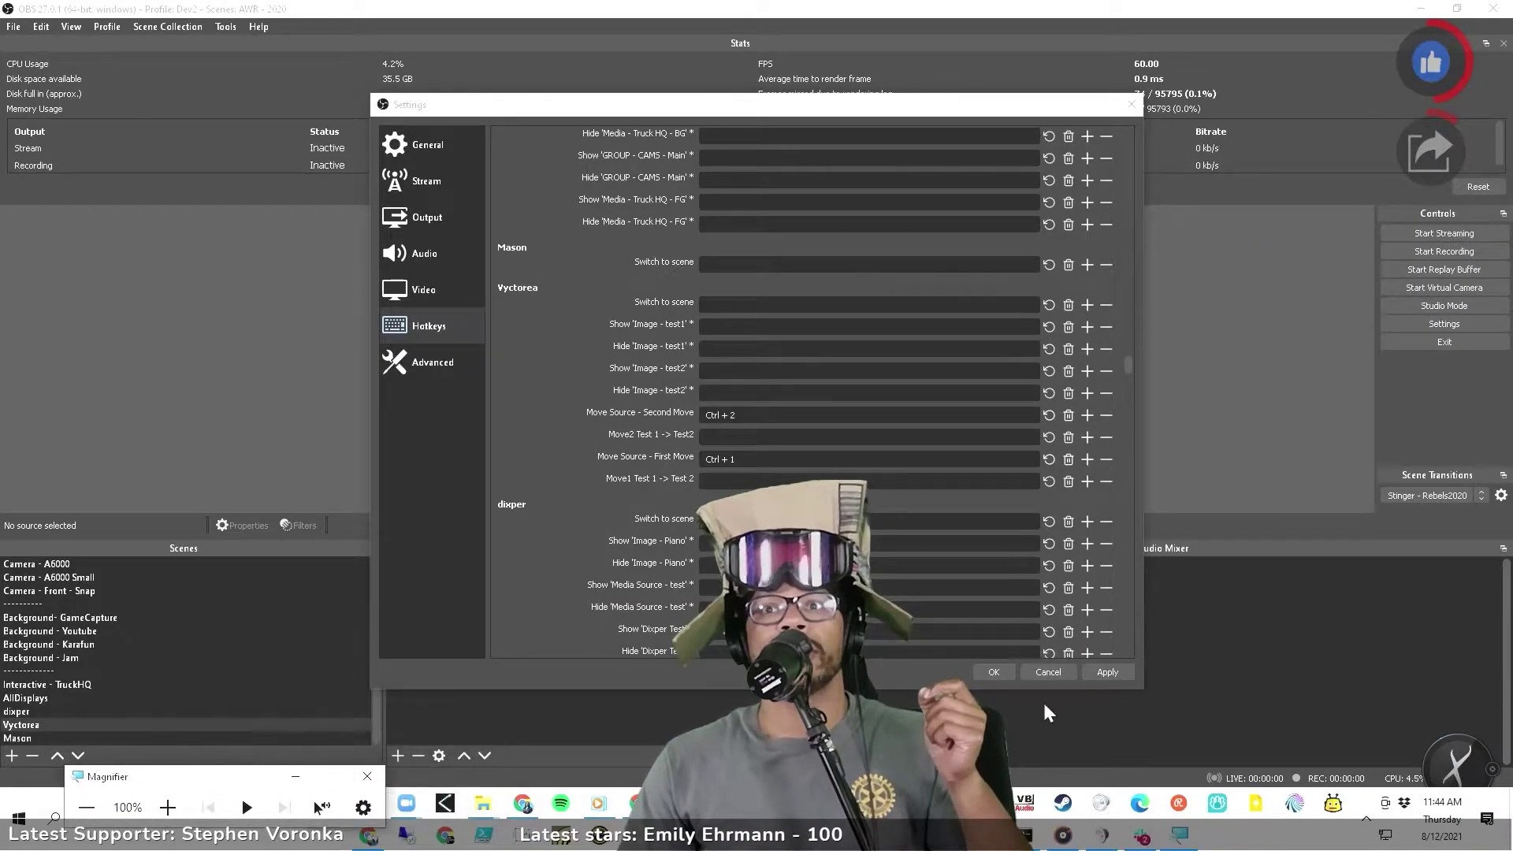
click(993, 672)
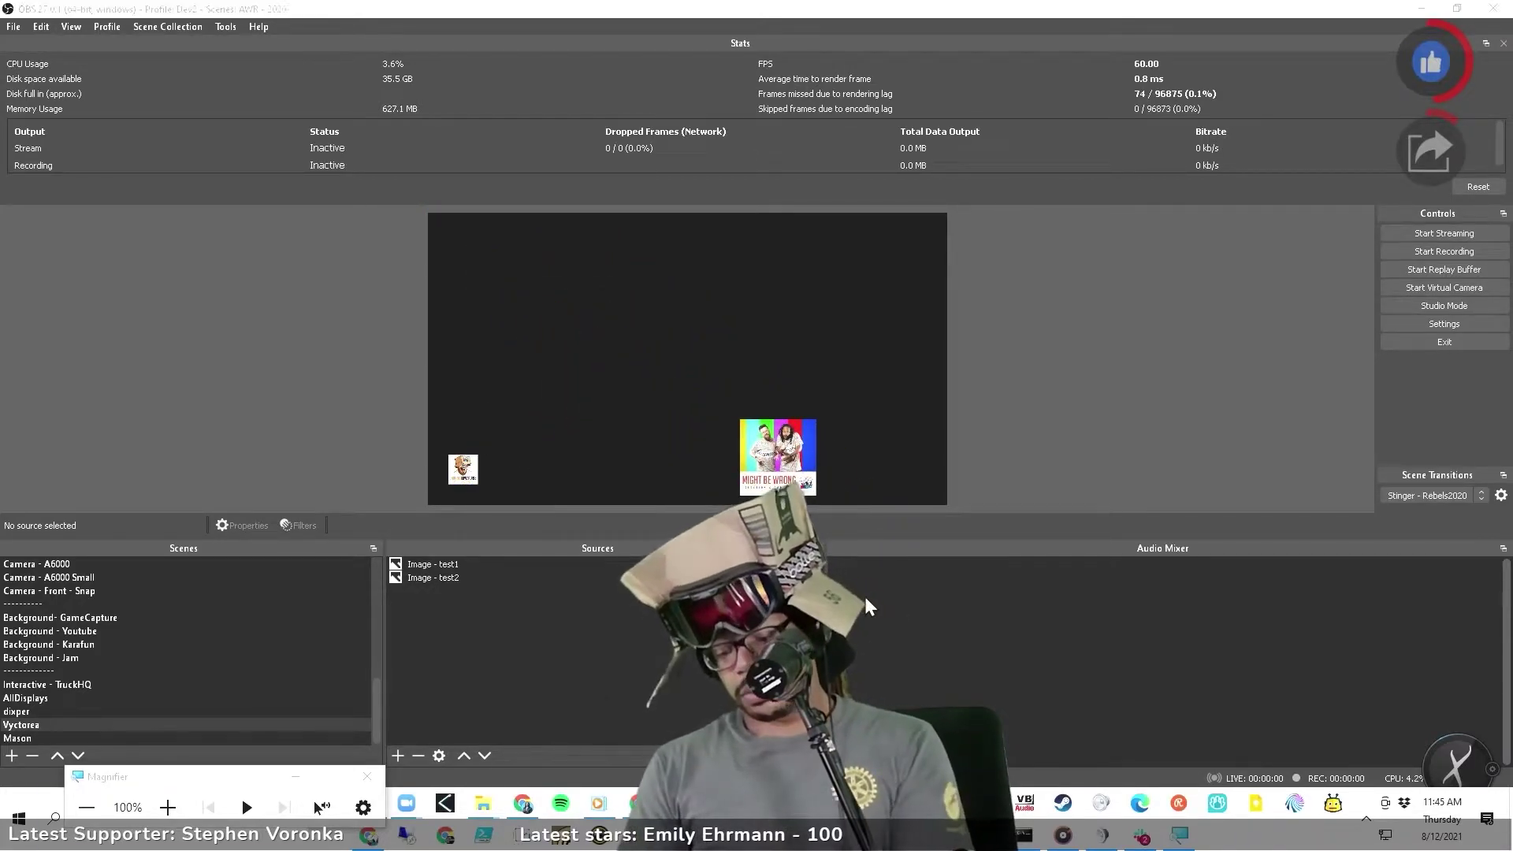
Launch Stream Deck from the Start search and move its window to the right
key(super)
text(stream)
key(Return)
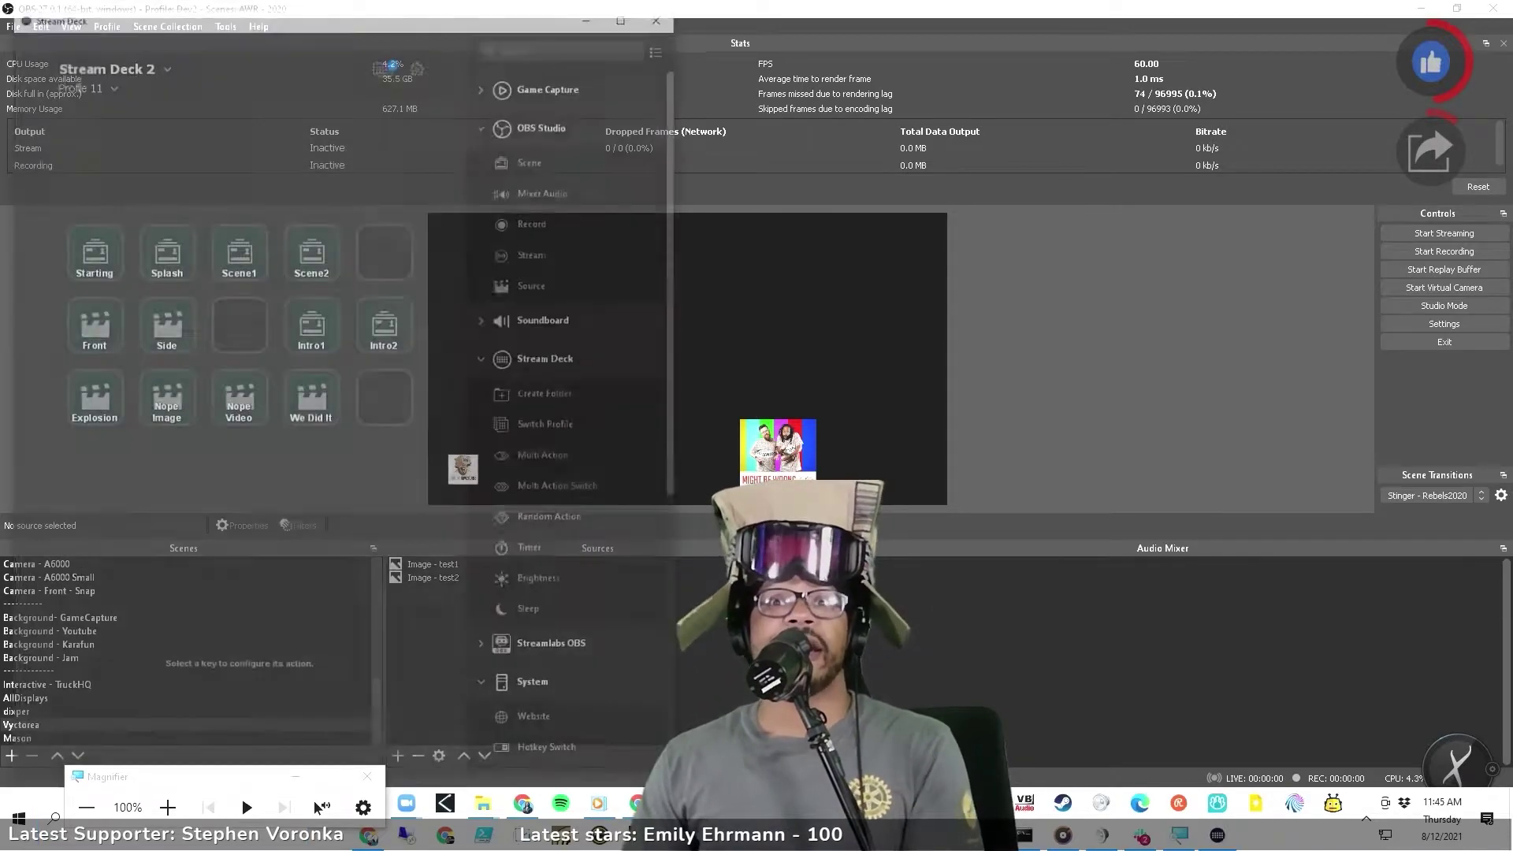
drag(331, 21, 1130, 68)
Keep Stream Deck 2 as the device and create a new empty Profile 12, selecting its first key
click(916, 112)
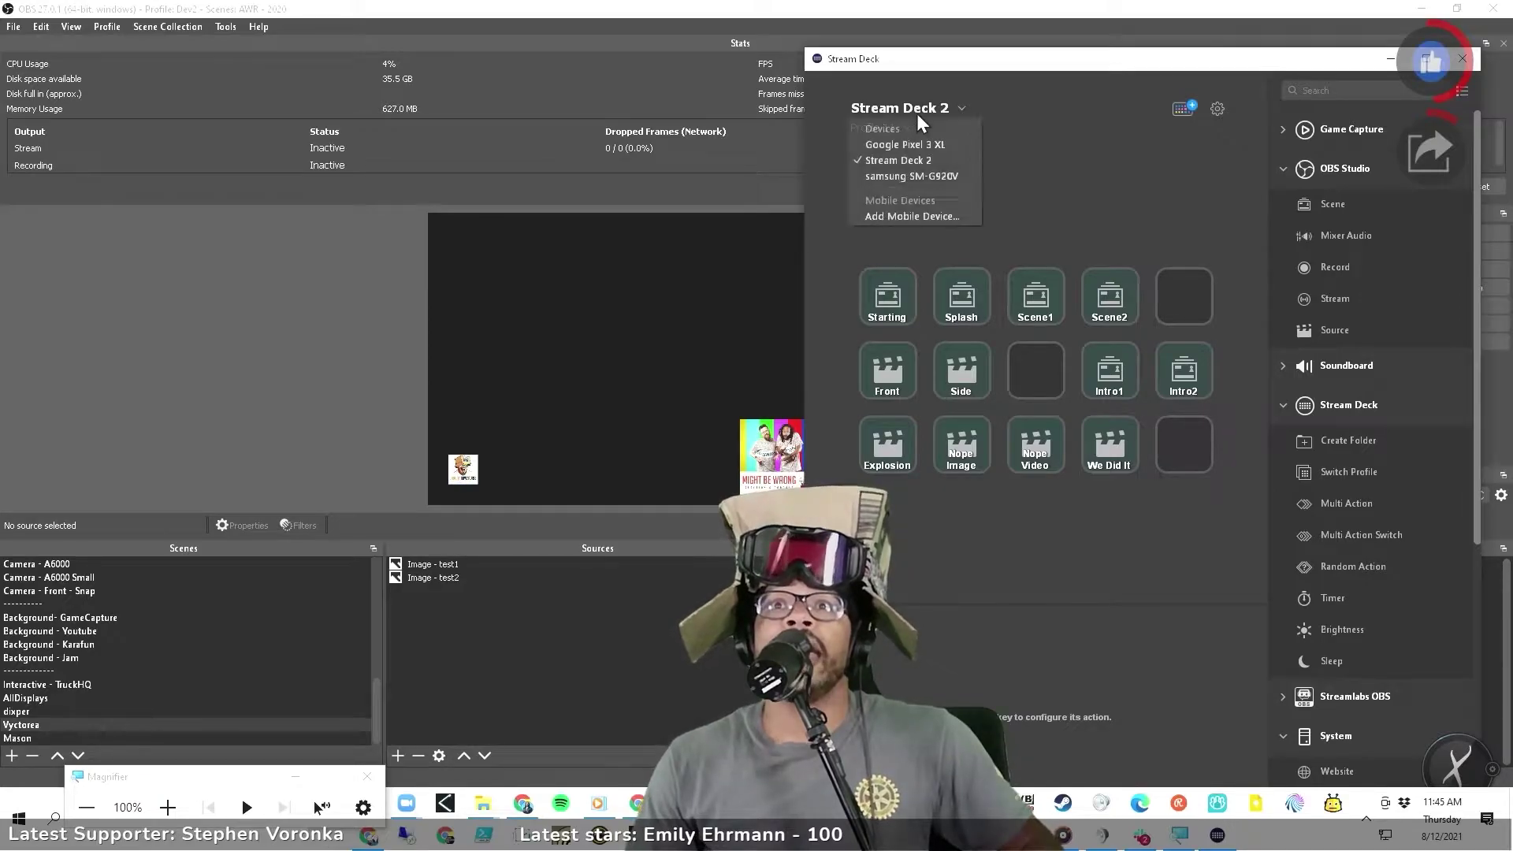
click(895, 160)
click(876, 130)
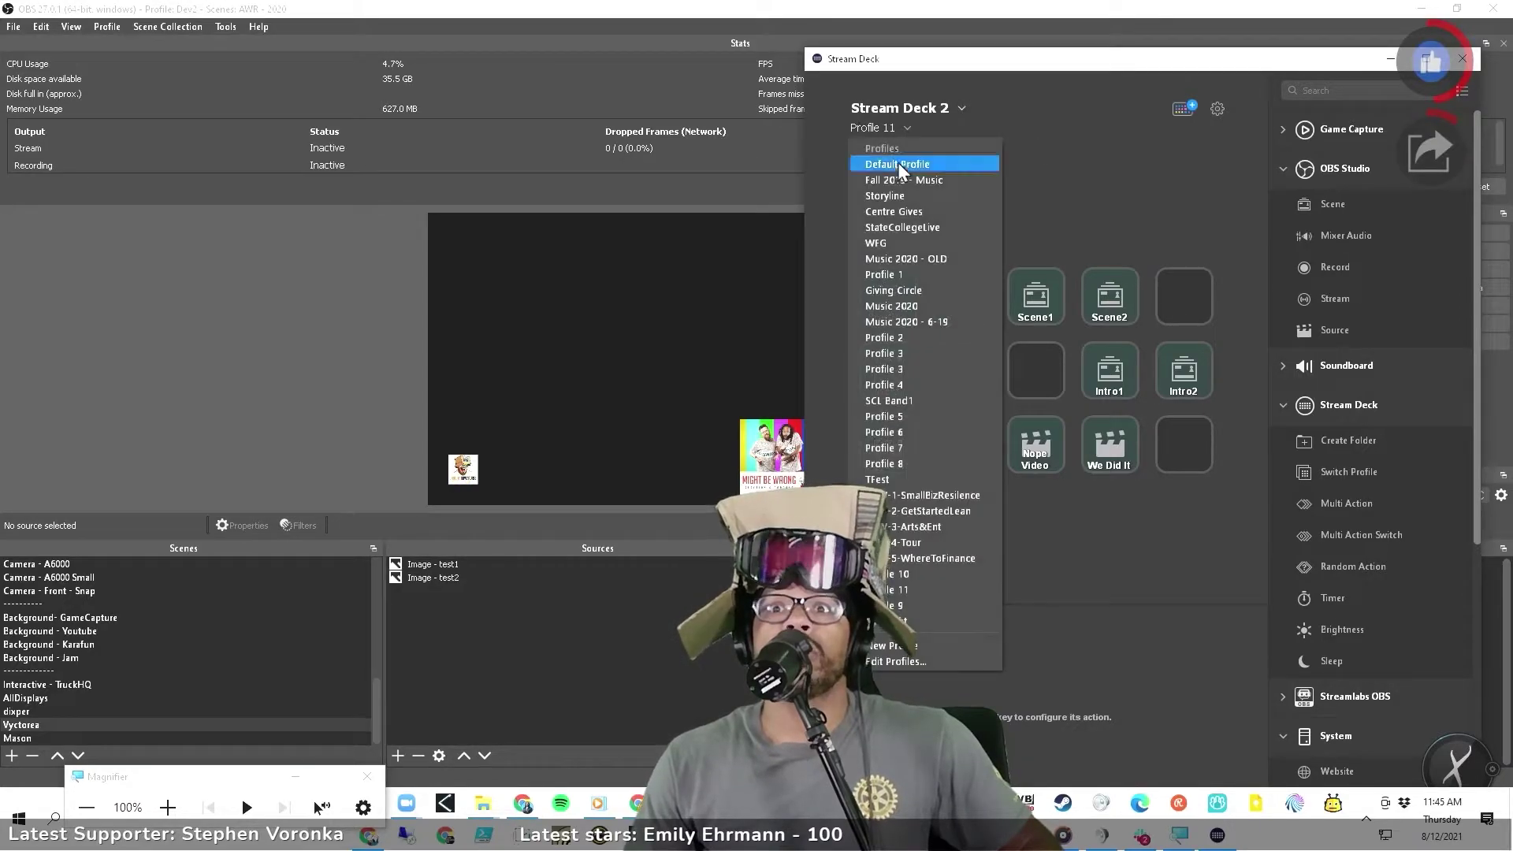
click(929, 647)
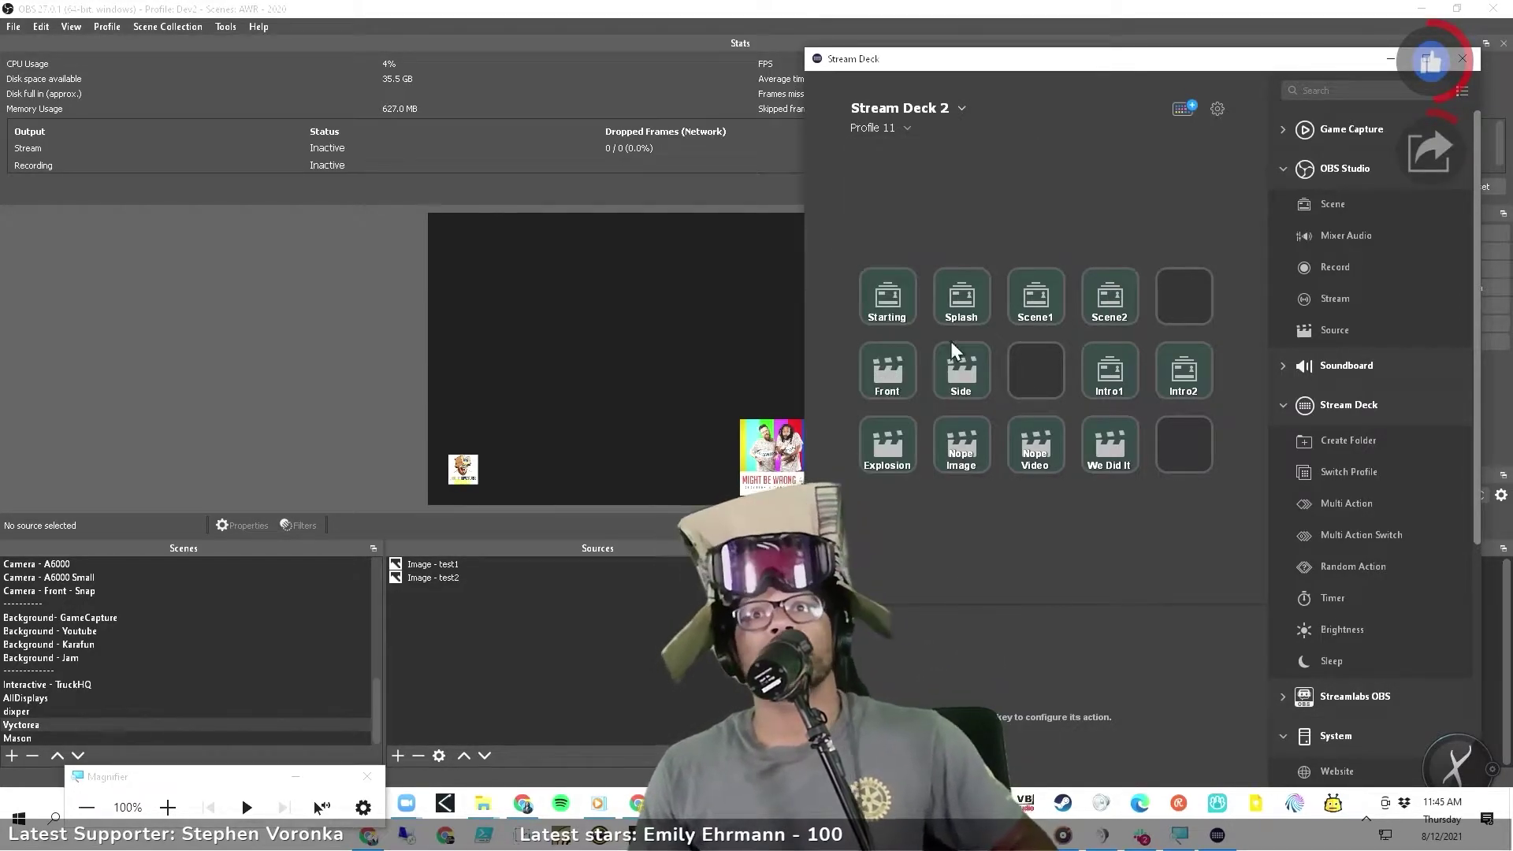
click(906, 297)
scroll(1300, 489, down, 5)
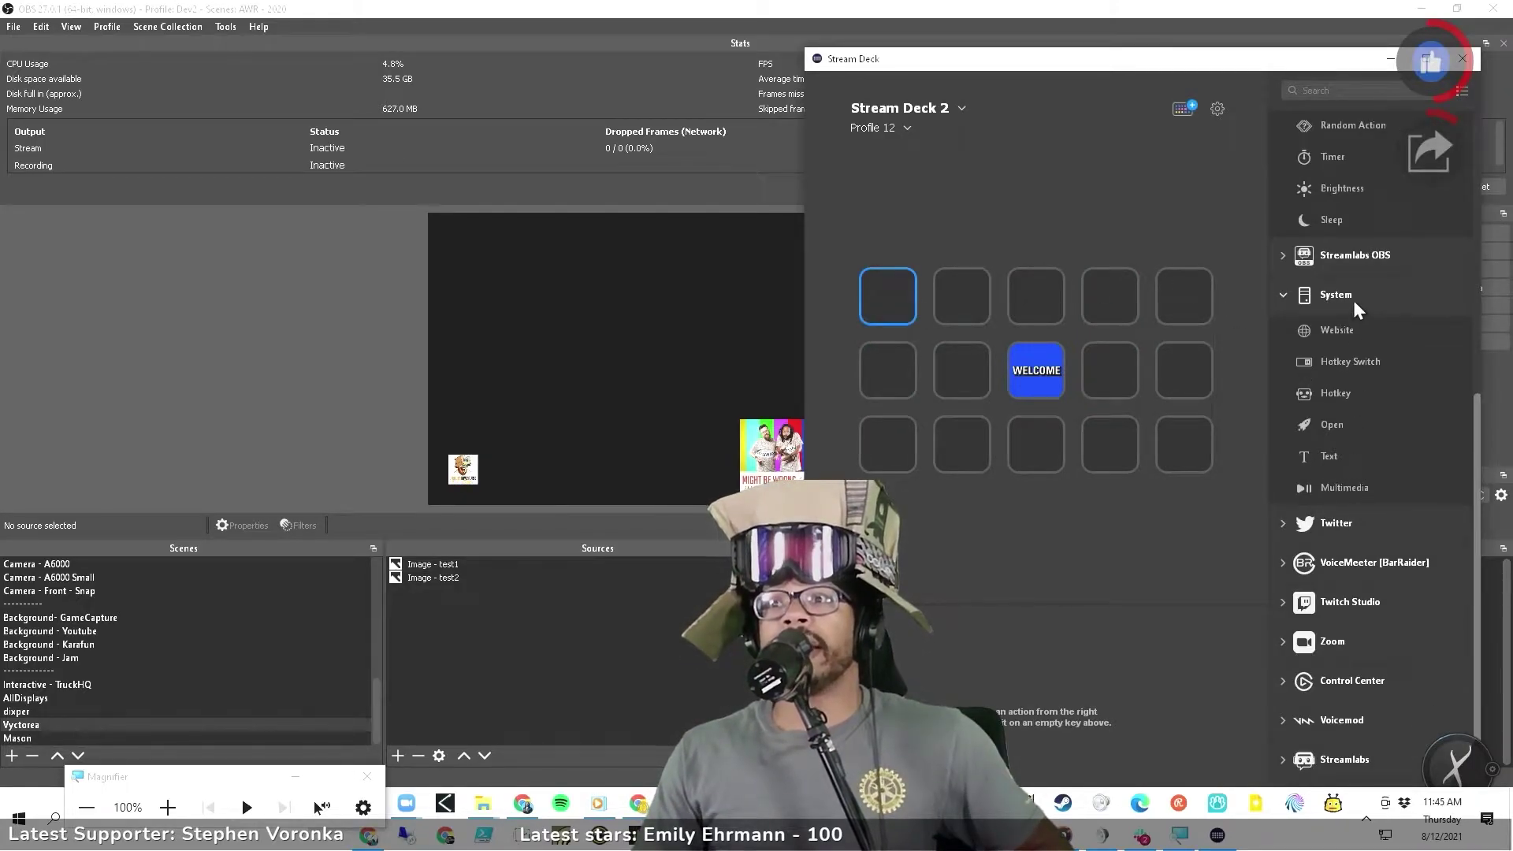
Make two Hotkey keys sending Ctrl+1 and Ctrl+2
drag(1339, 394, 889, 296)
click(1053, 706)
key(ctrl)
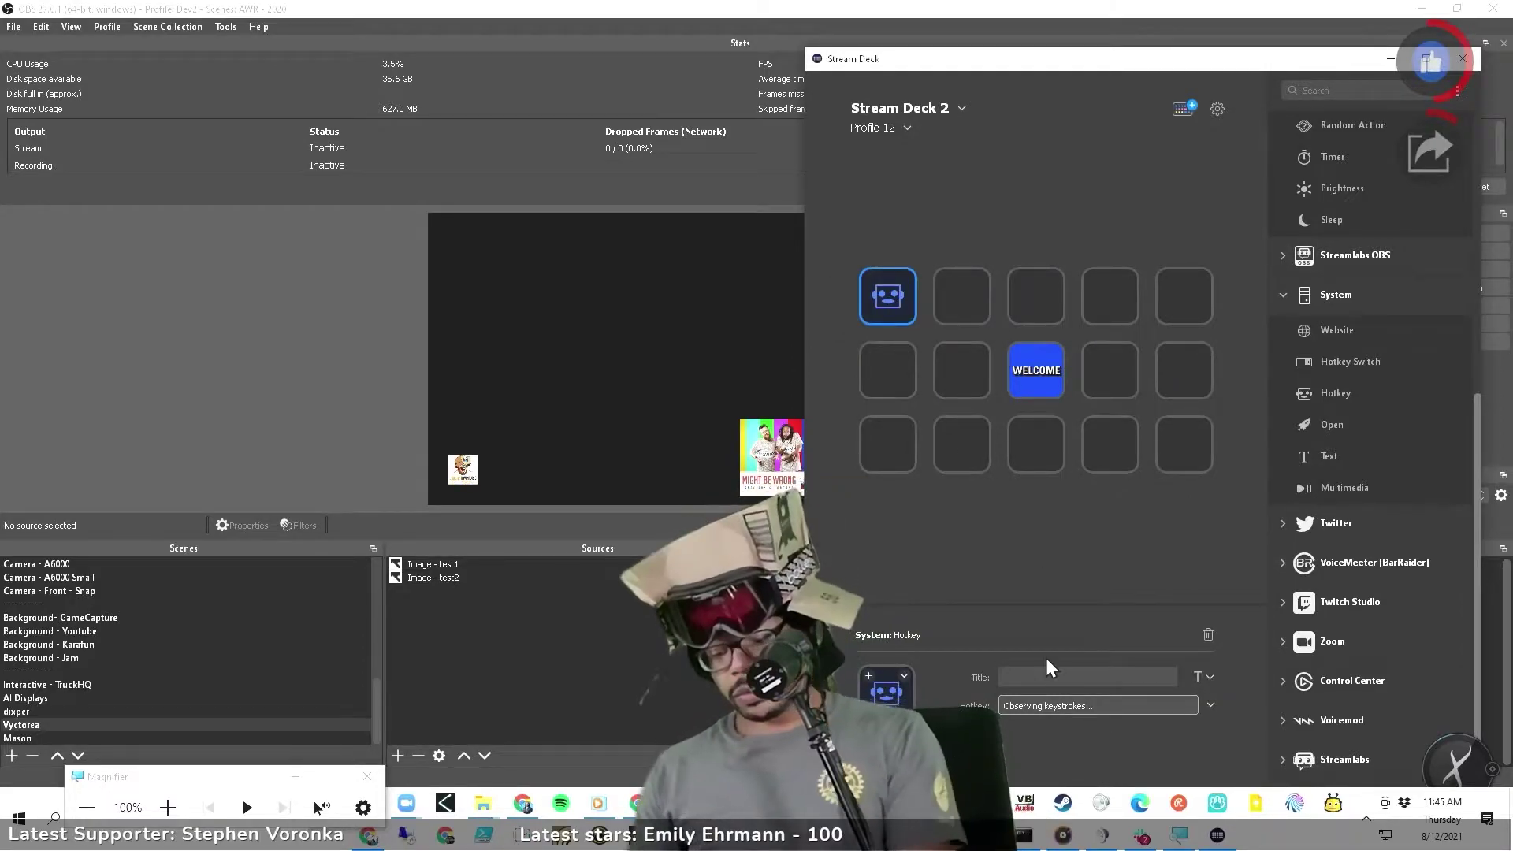
key(ctrl+1)
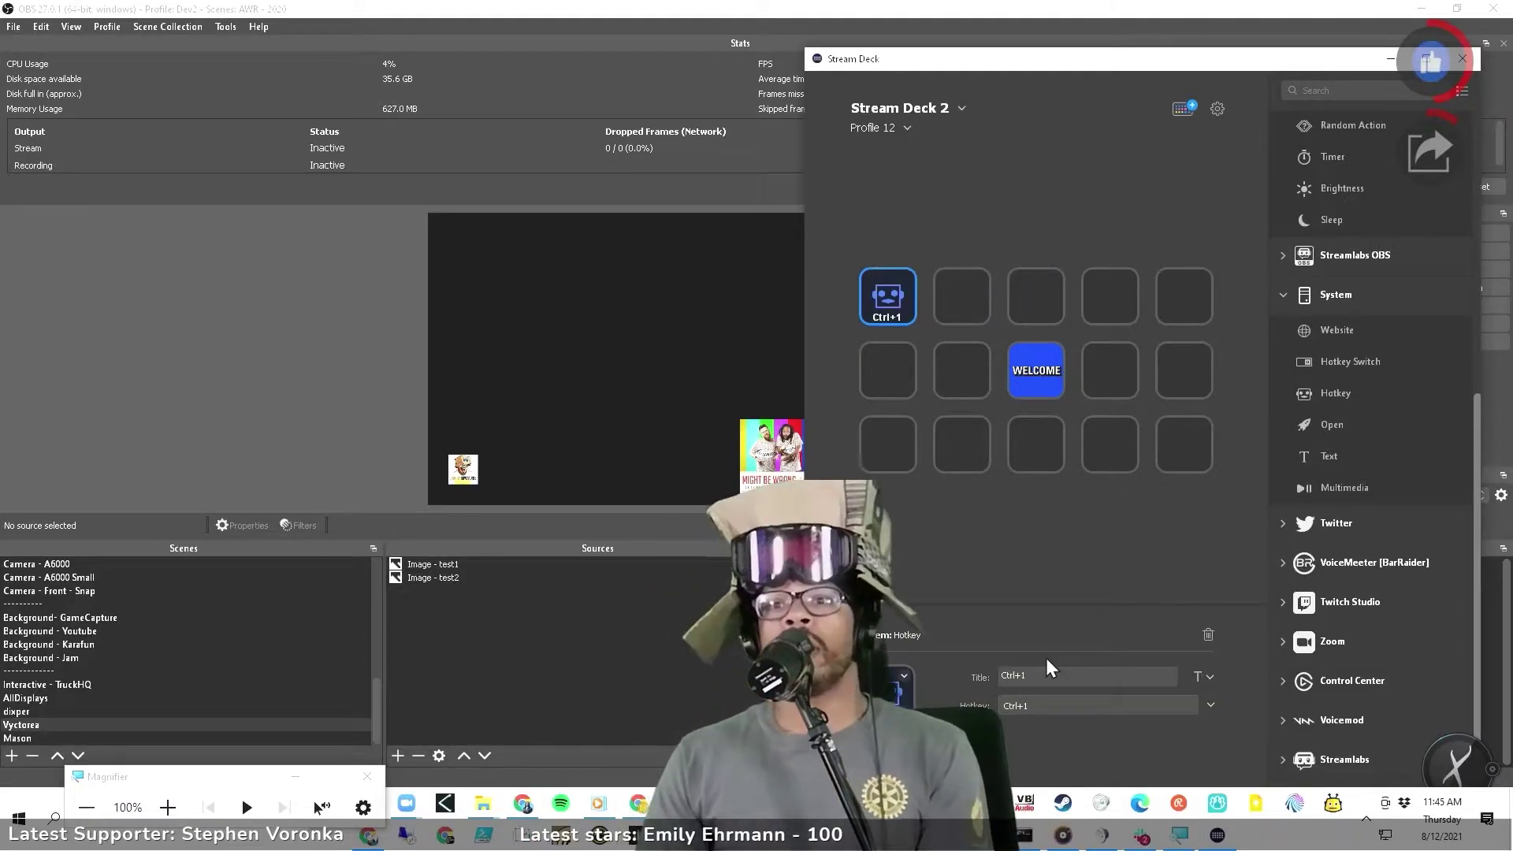
click(949, 293)
drag(1336, 367, 956, 295)
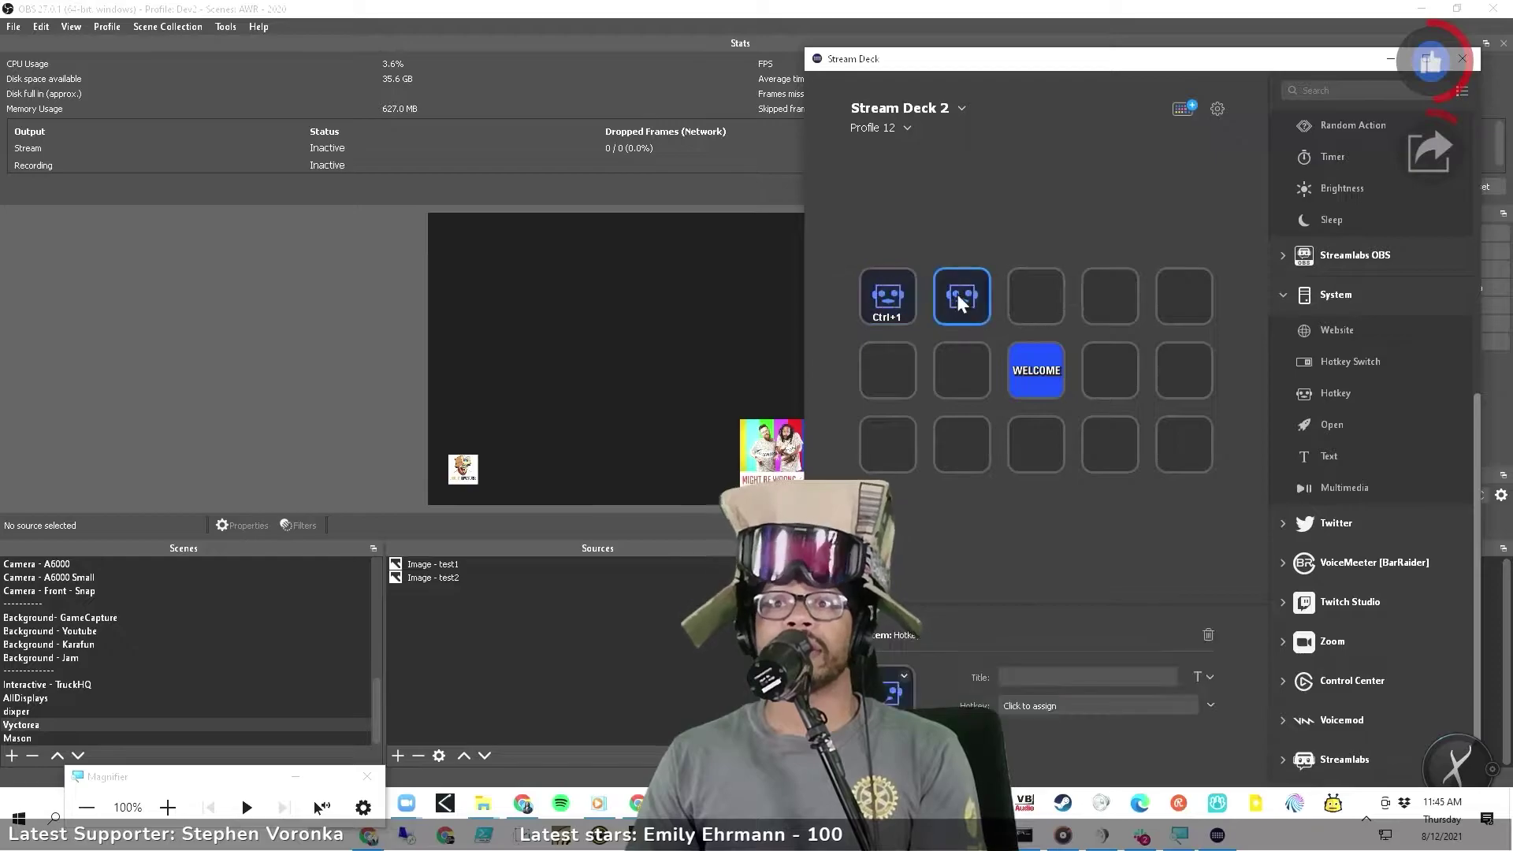
click(1142, 708)
key(ctrl+2)
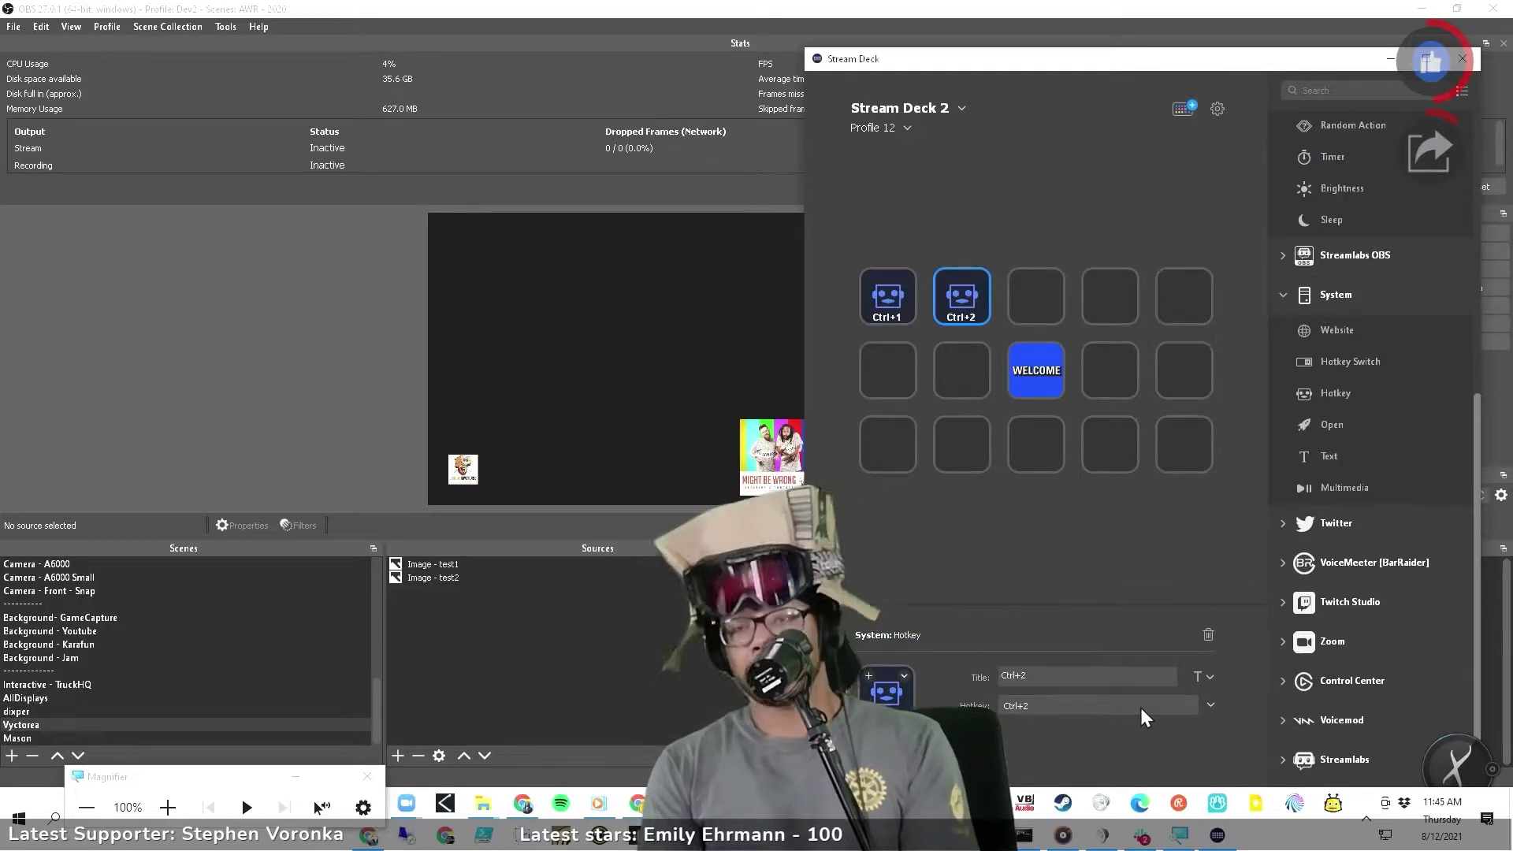
Add a Hotkey Switch key toggling between Ctrl+1 and Ctrl+2
click(1090, 374)
drag(1340, 361, 1111, 297)
click(1086, 707)
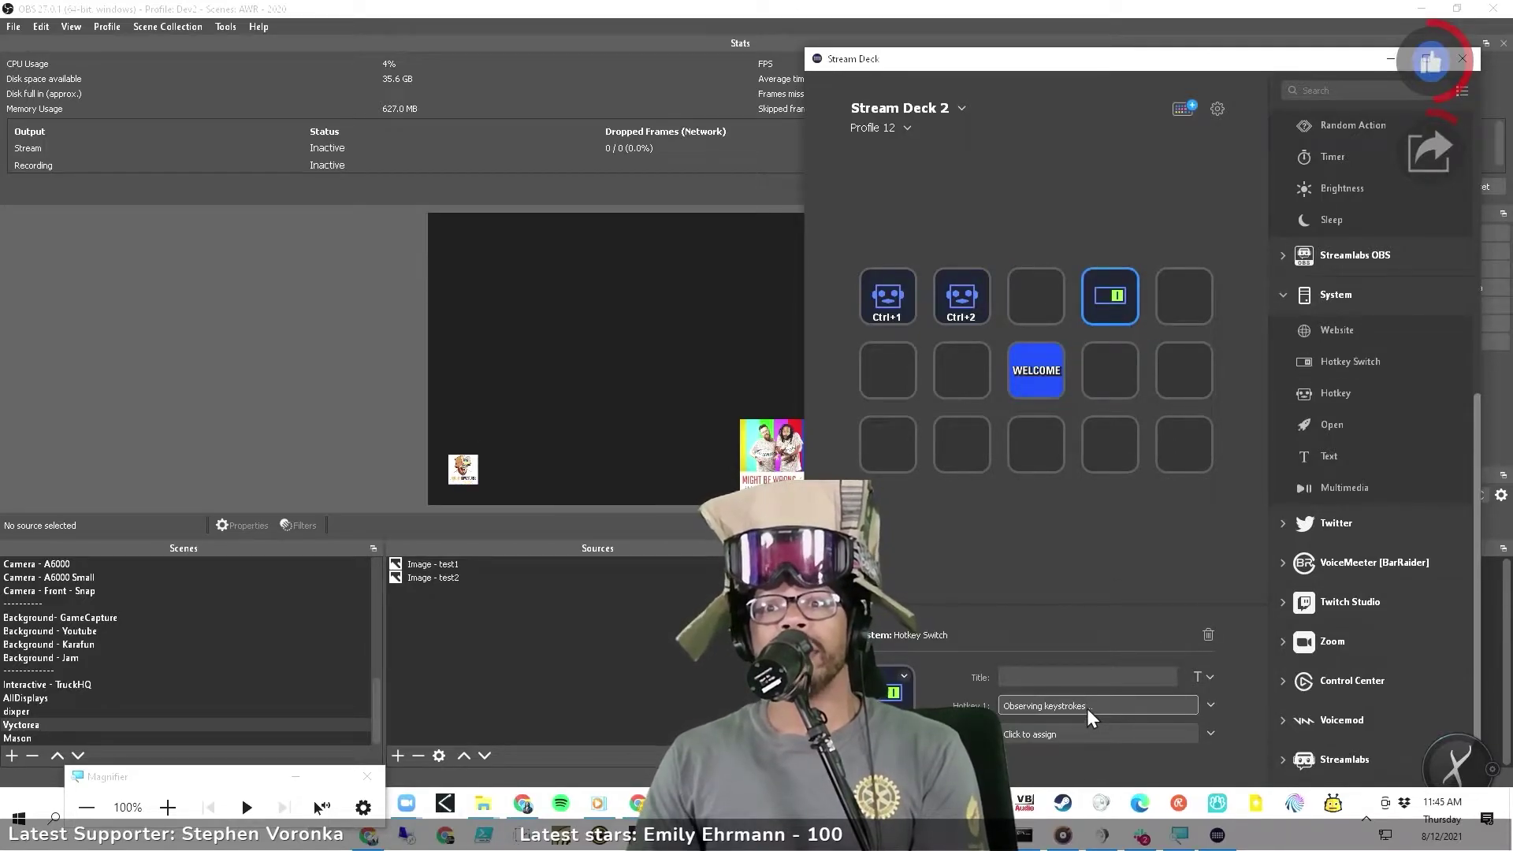
key(ctrl+q)
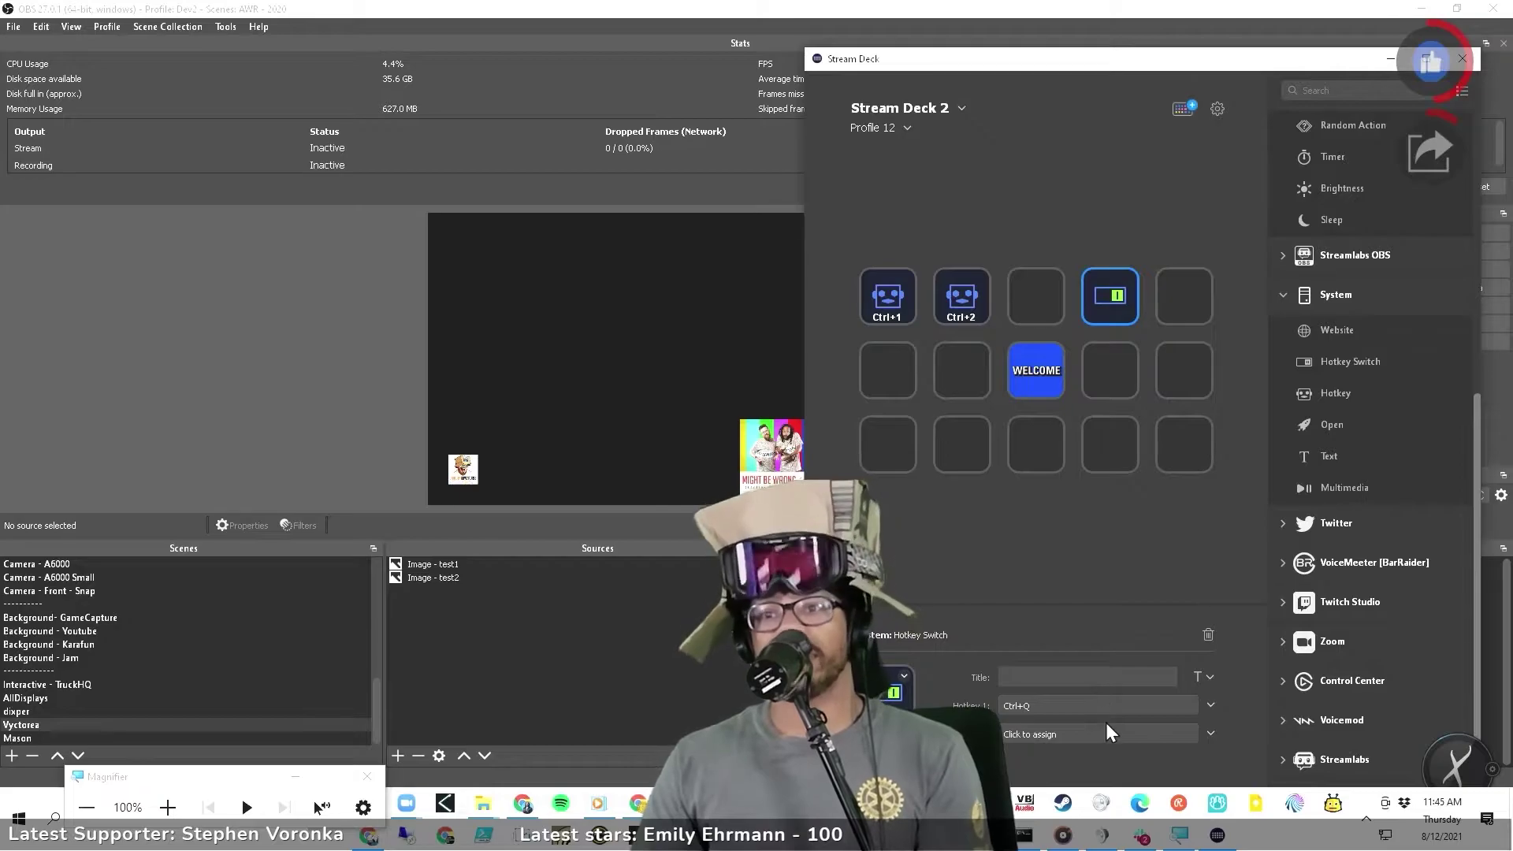
key(ctrl+1)
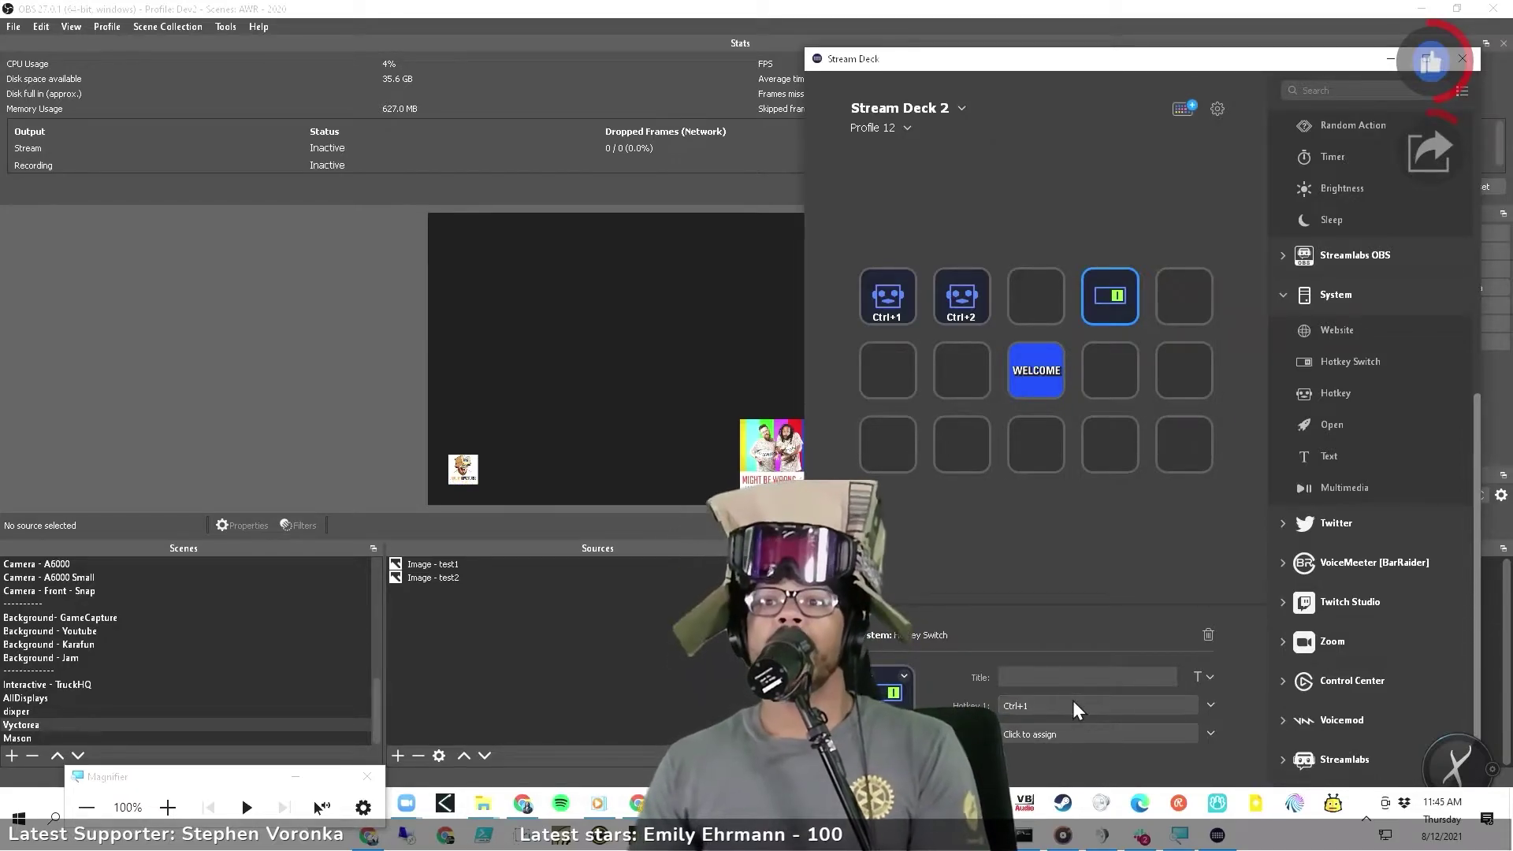
click(1080, 735)
key(ctrl+2)
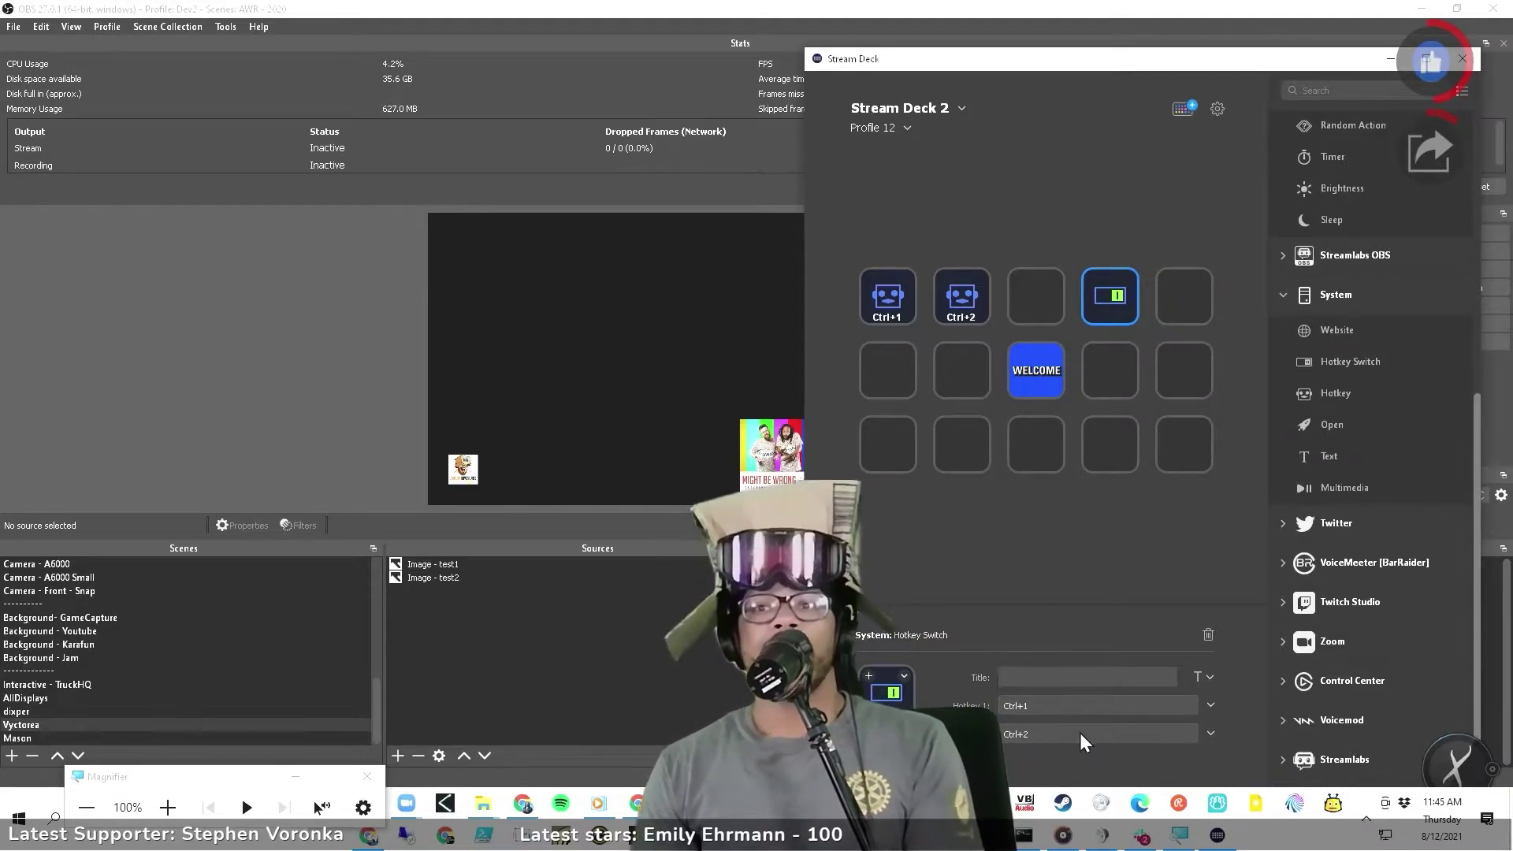
click(1108, 419)
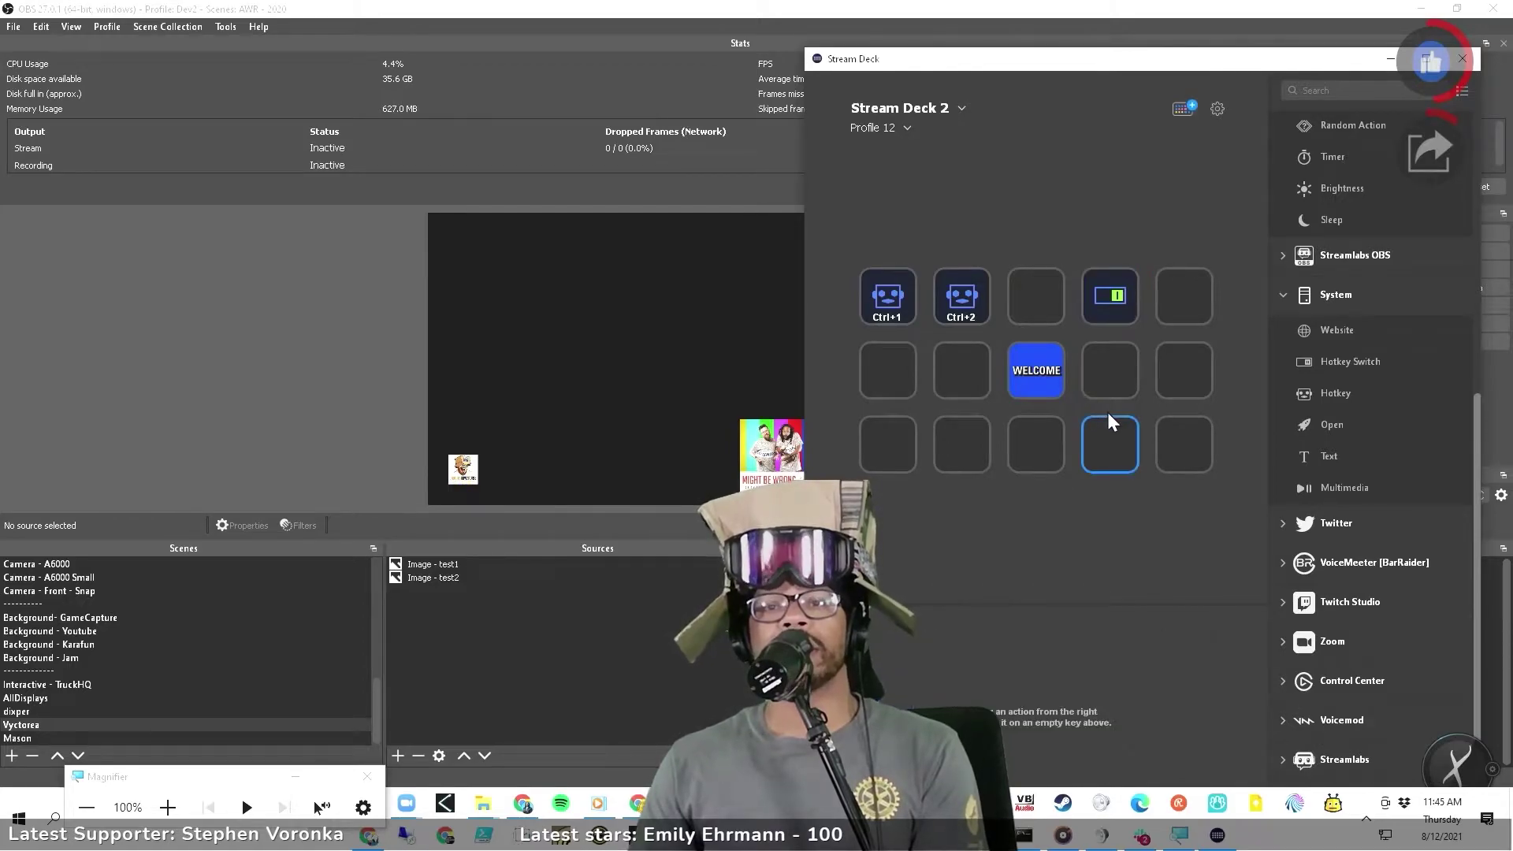
right_click(1106, 291)
click(1100, 287)
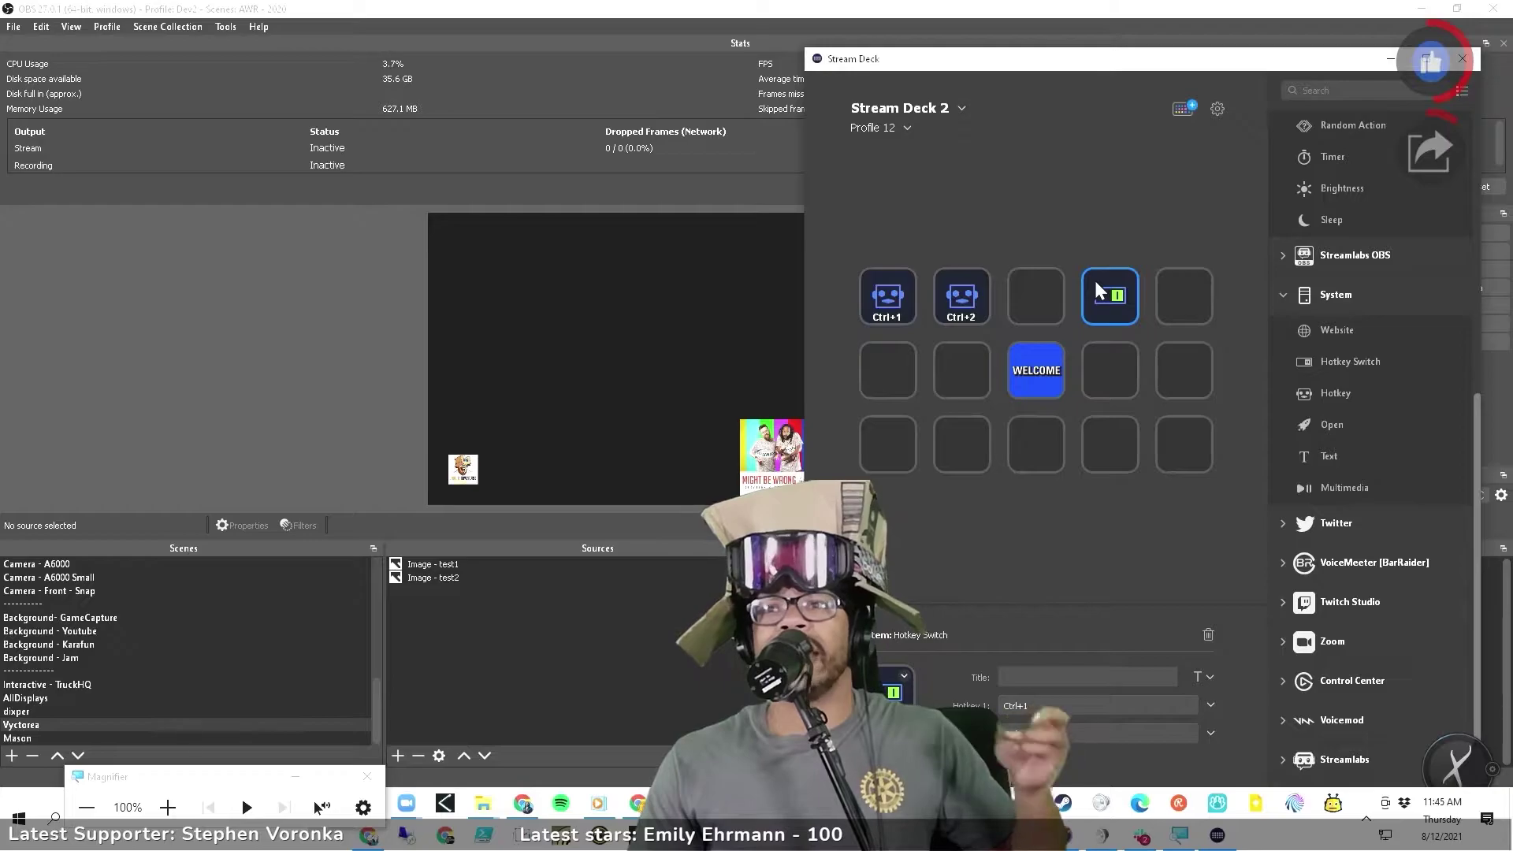
click(1096, 243)
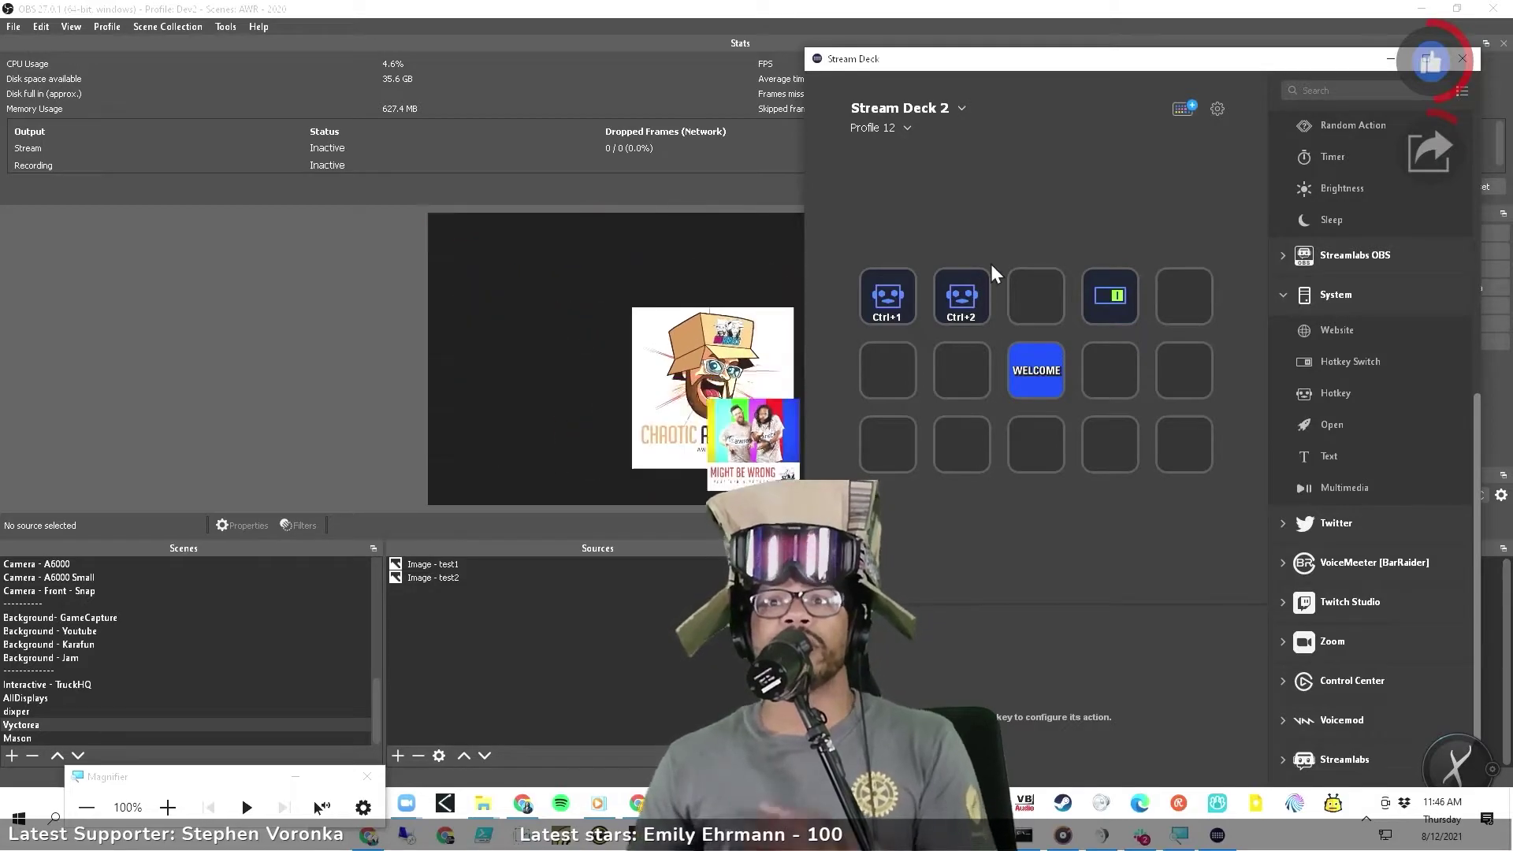
Hide Stream Deck and test the Ctrl+2 move in OBS, swapping the image sizes
click(1384, 62)
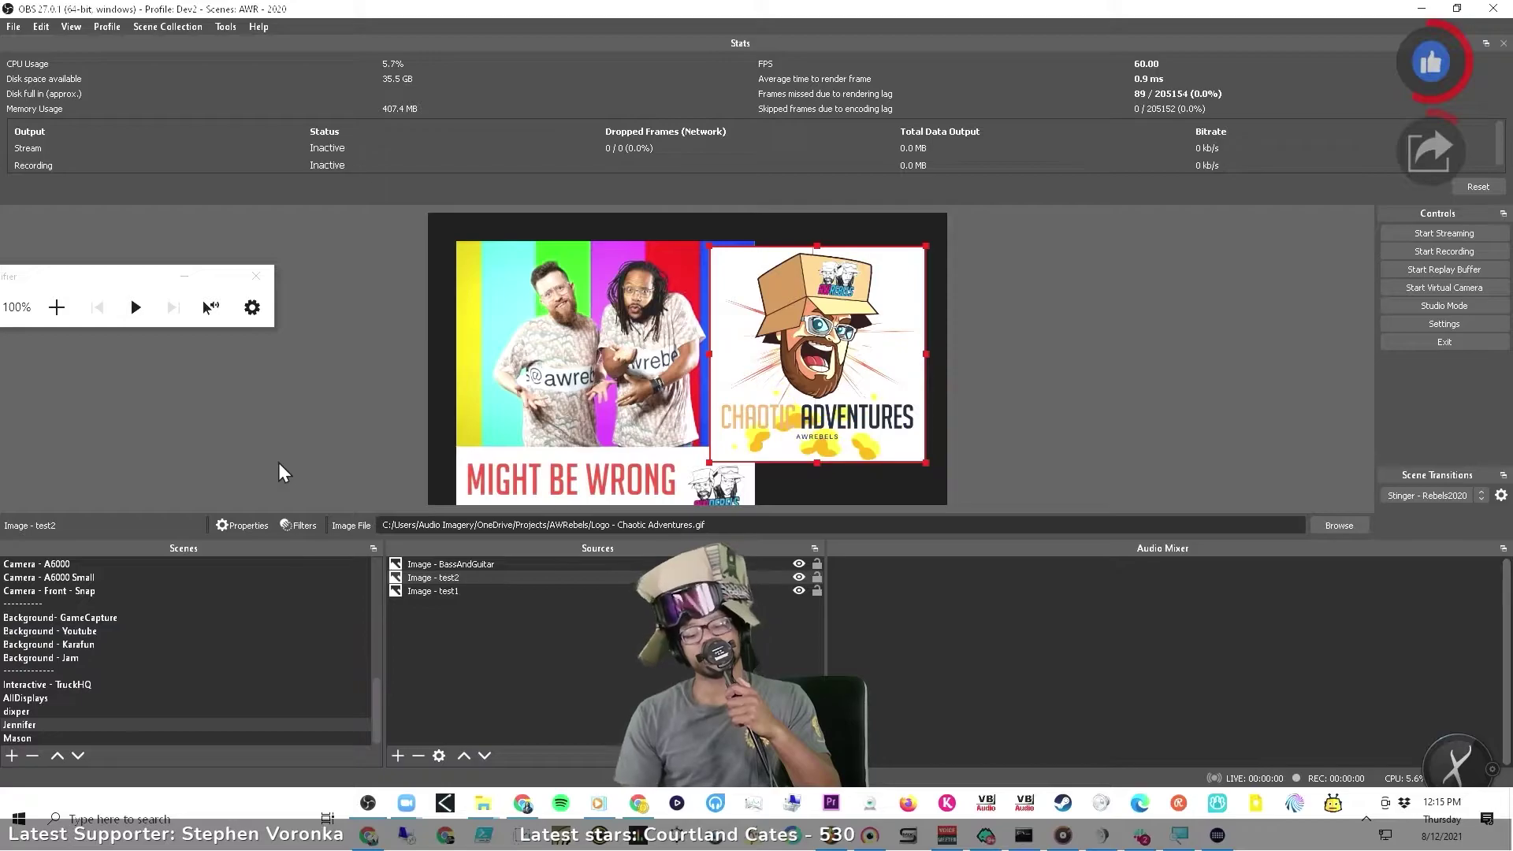
key(ctrl+2)
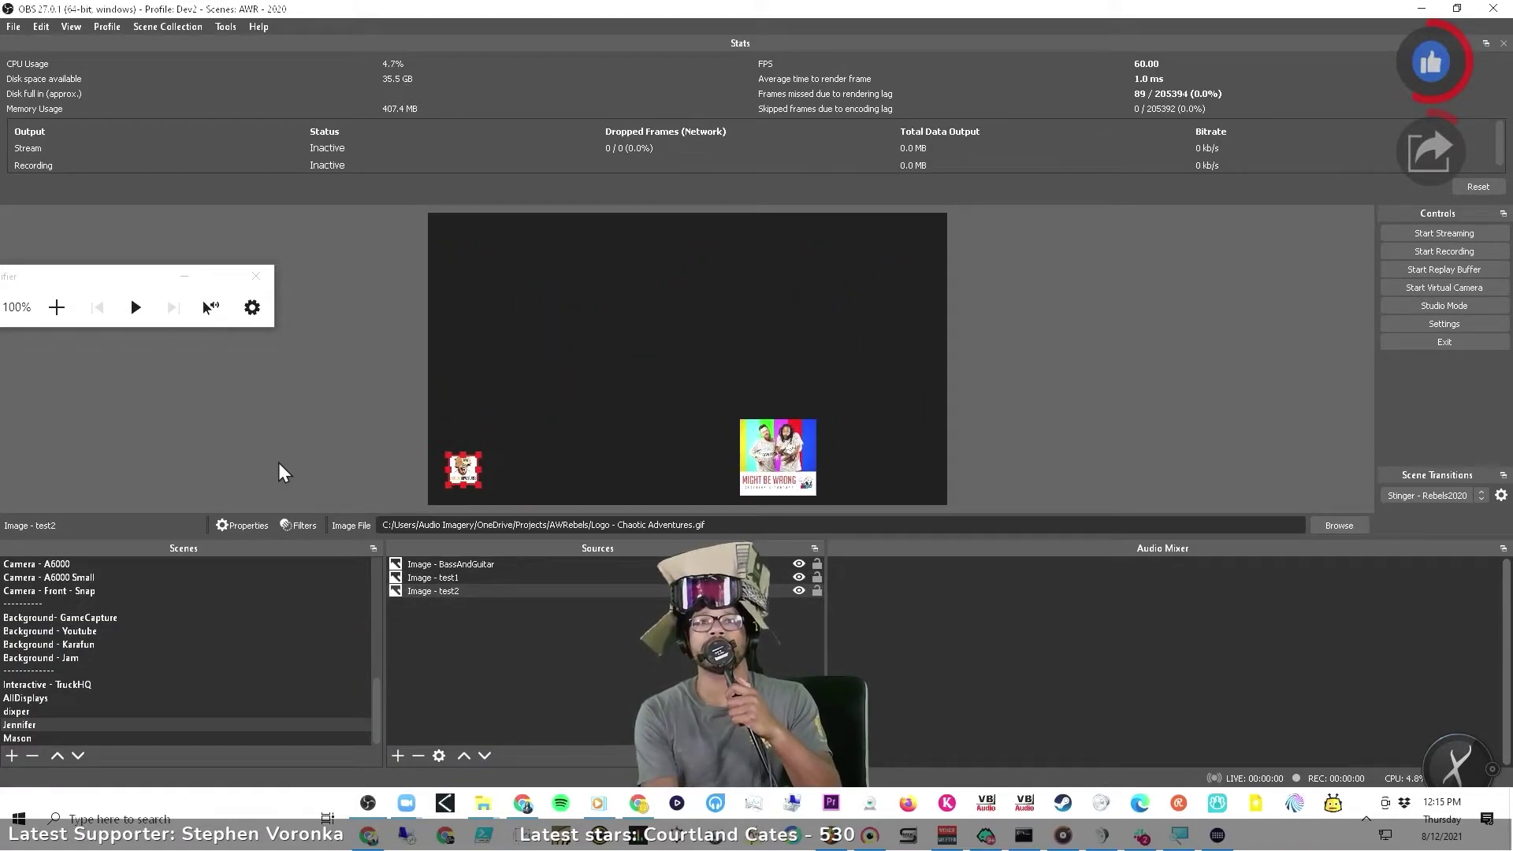
key(ctrl+2)
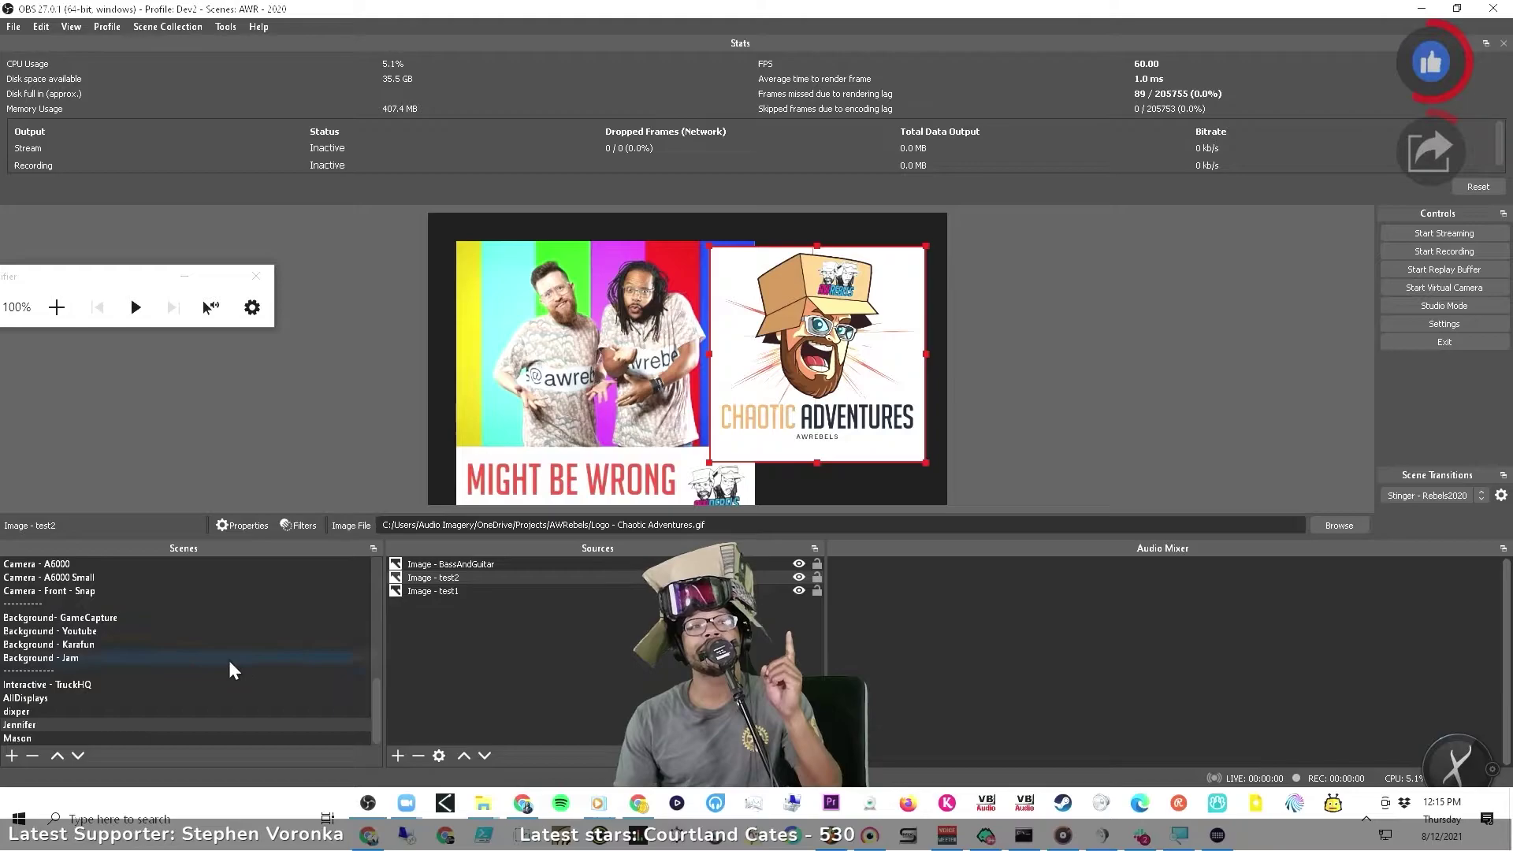
Add the existing Jennifer scene as a source in the Mason scene
click(53, 739)
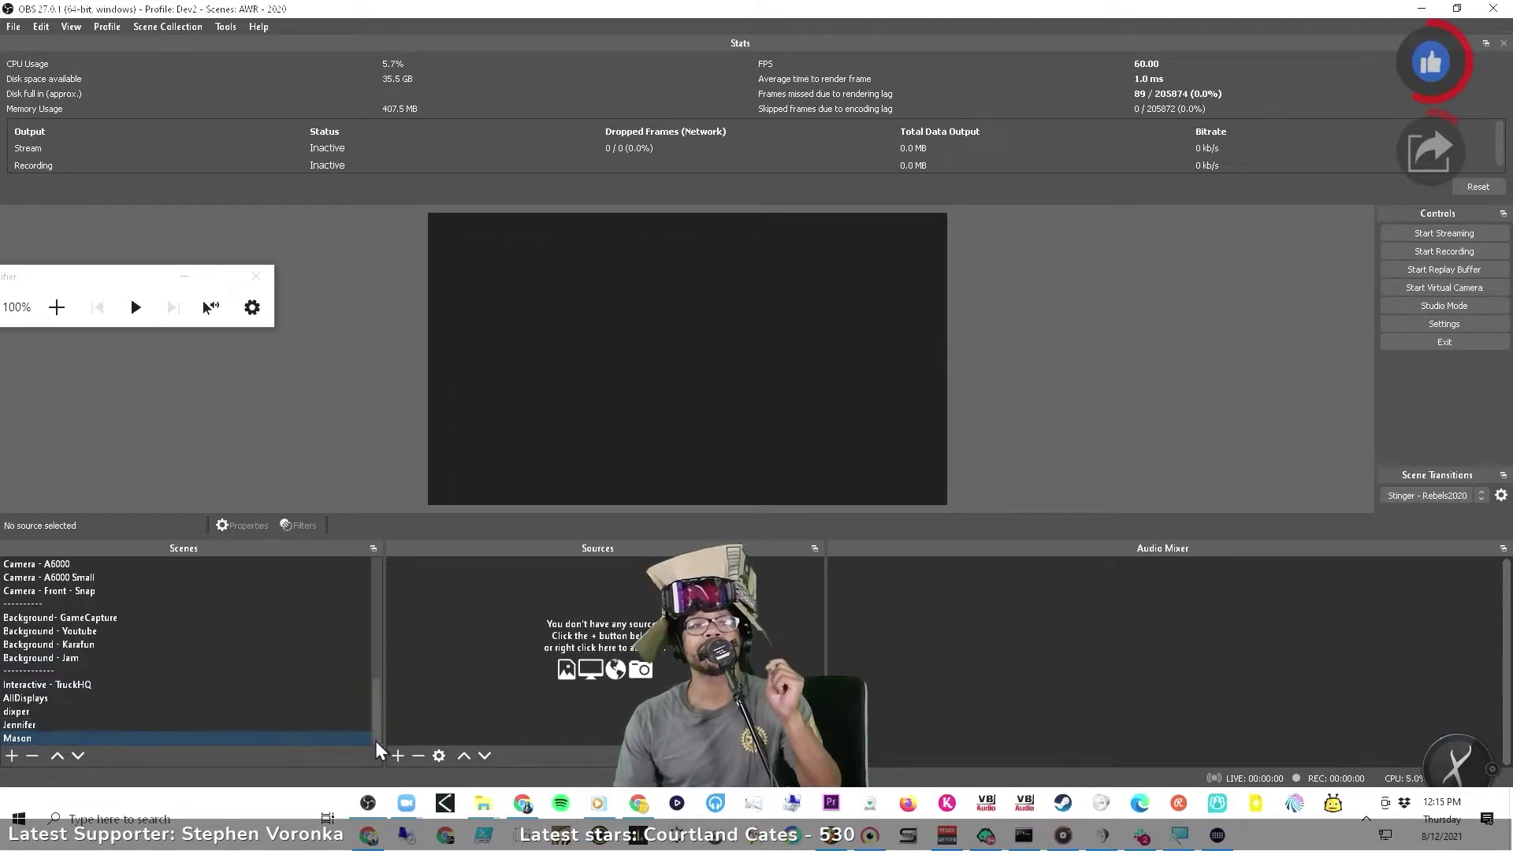
click(397, 756)
click(430, 653)
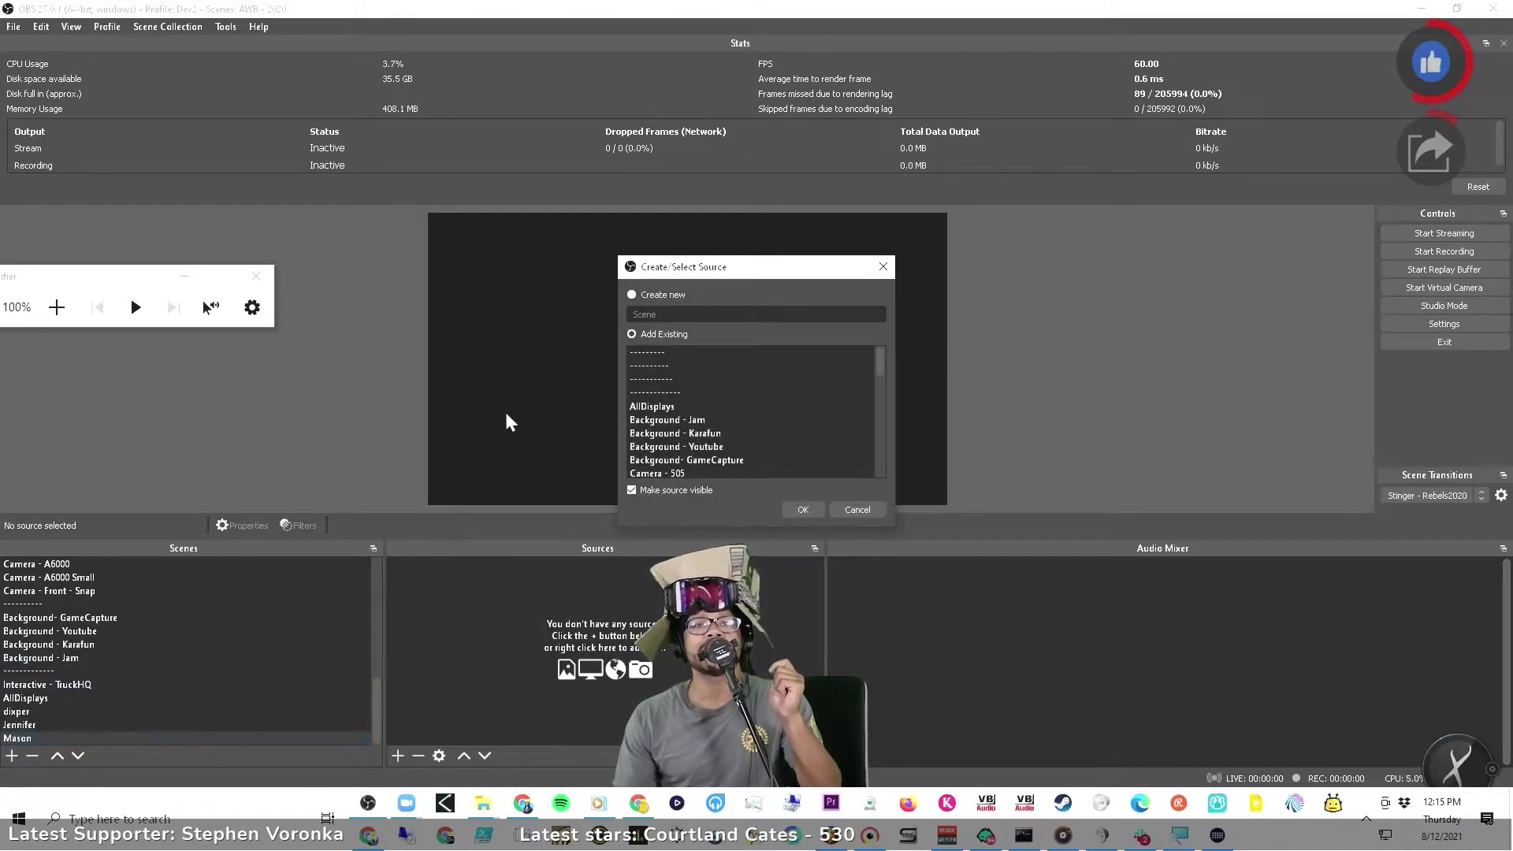
scroll(806, 438, down, 10)
click(635, 463)
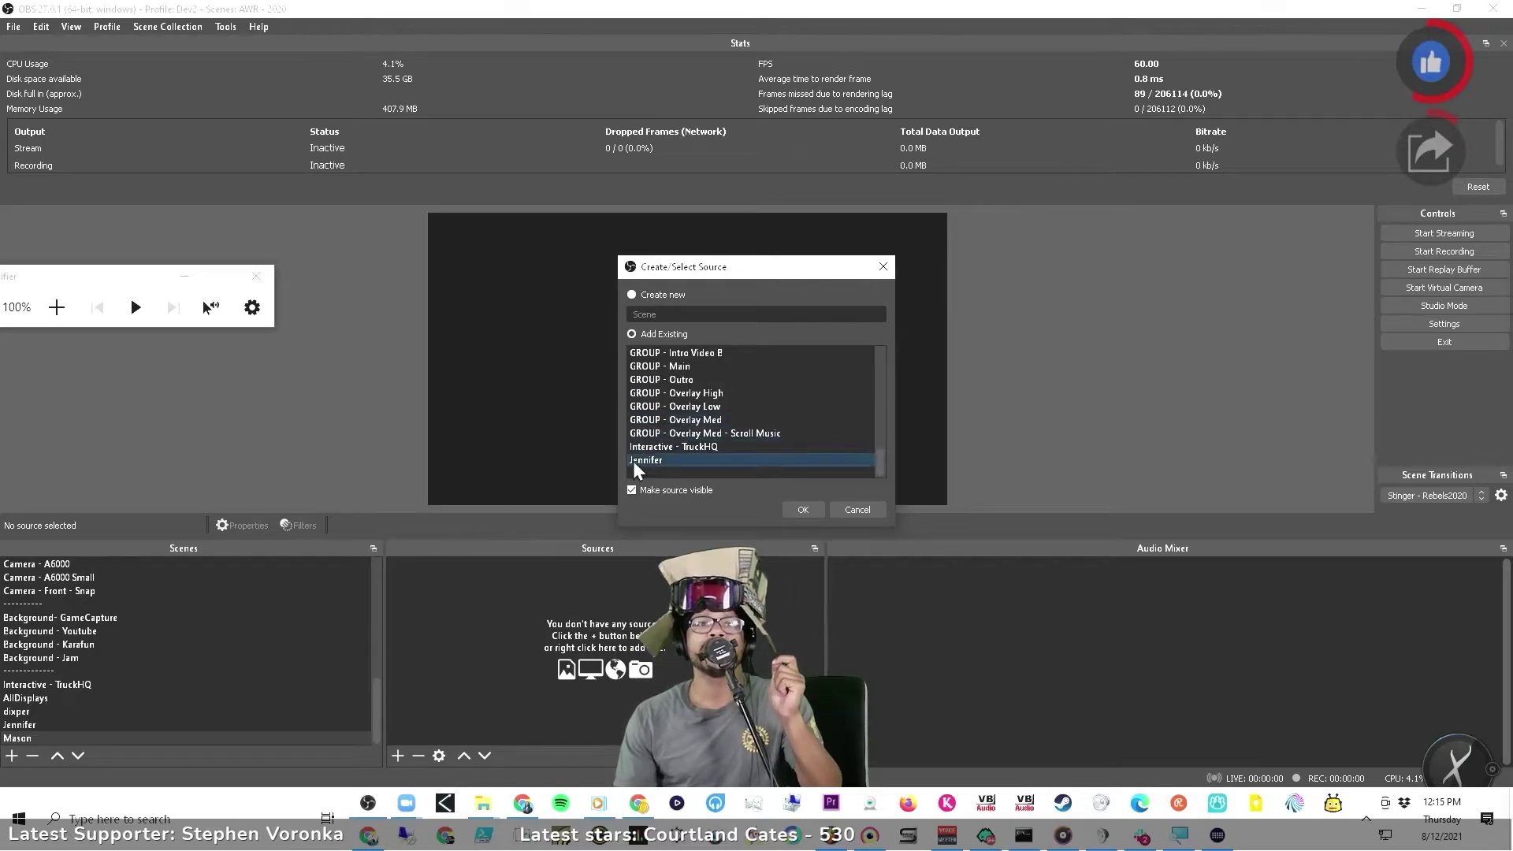
click(802, 510)
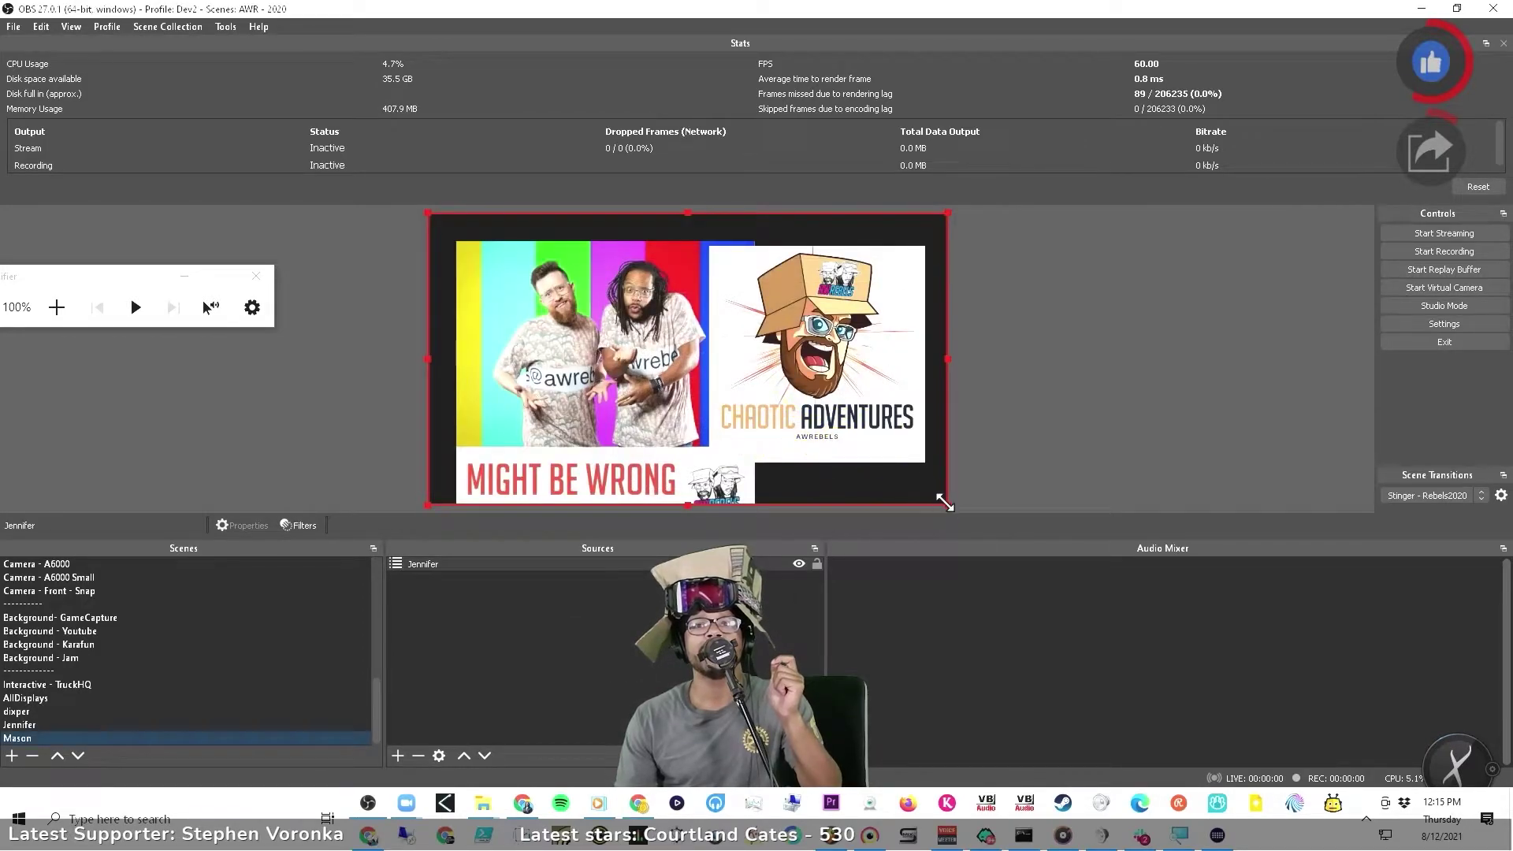
Shrink the Jennifer source, move it toward the upper right, and start a new Image source
drag(944, 501, 753, 394)
drag(620, 341, 786, 361)
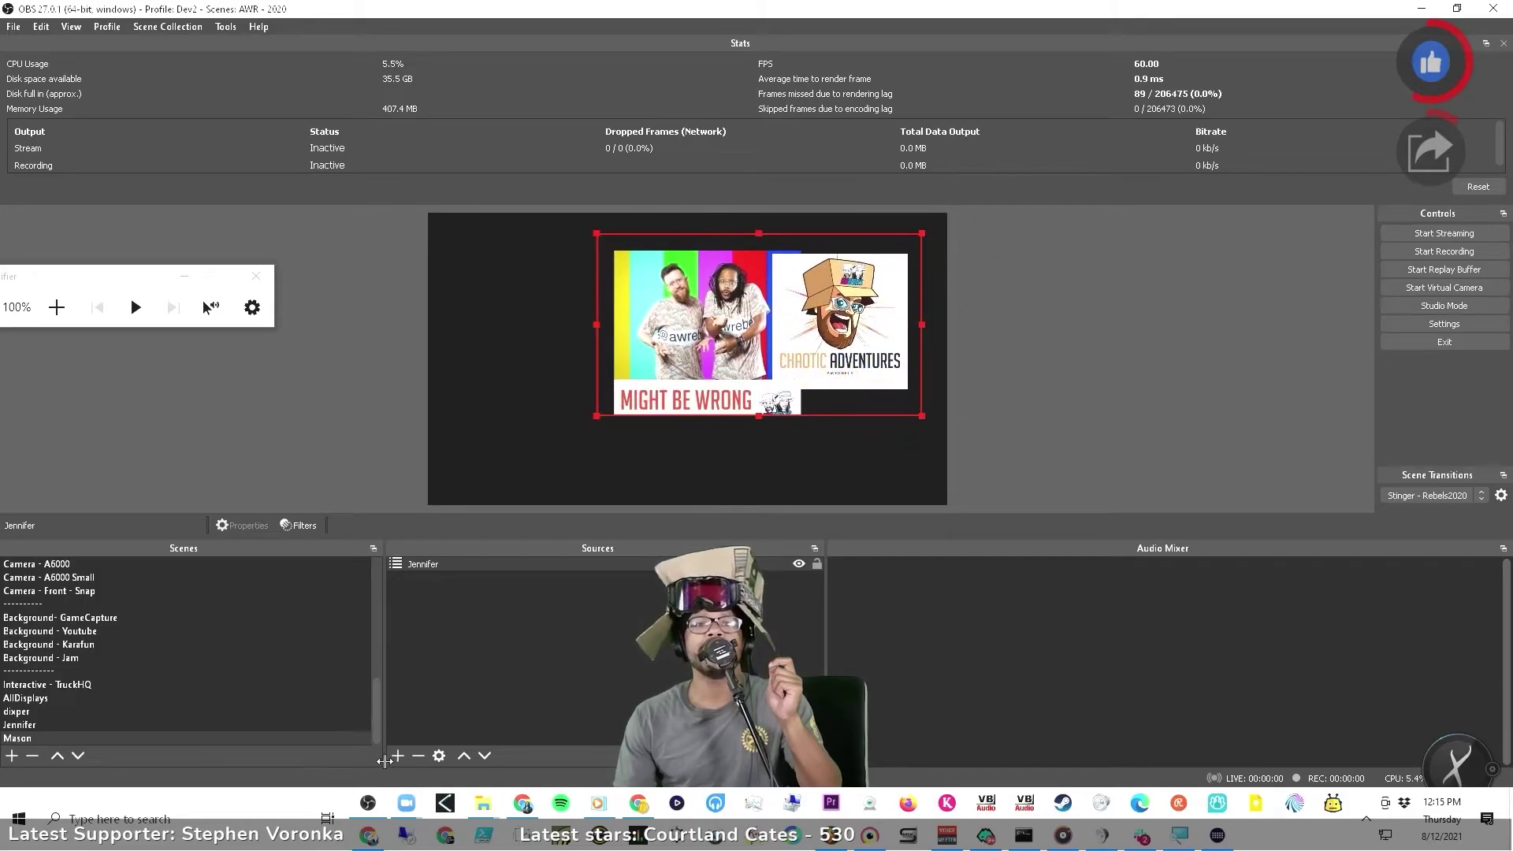
click(397, 755)
click(472, 571)
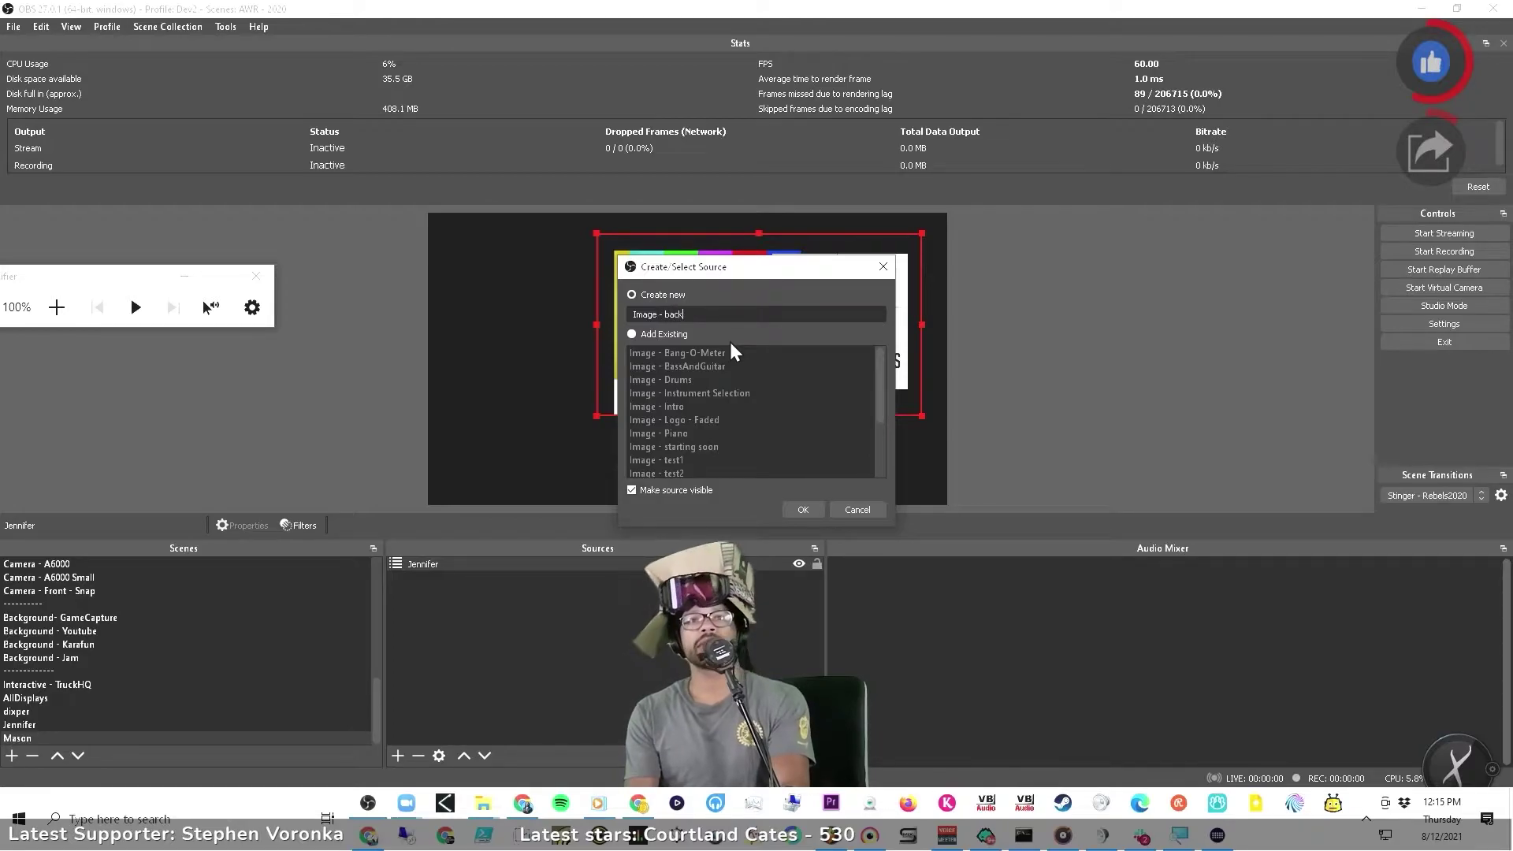
Create the 'Image - background' source using awkward loop.jpg and stretch it to fill the canvas (Ctrl+F)
key(Return)
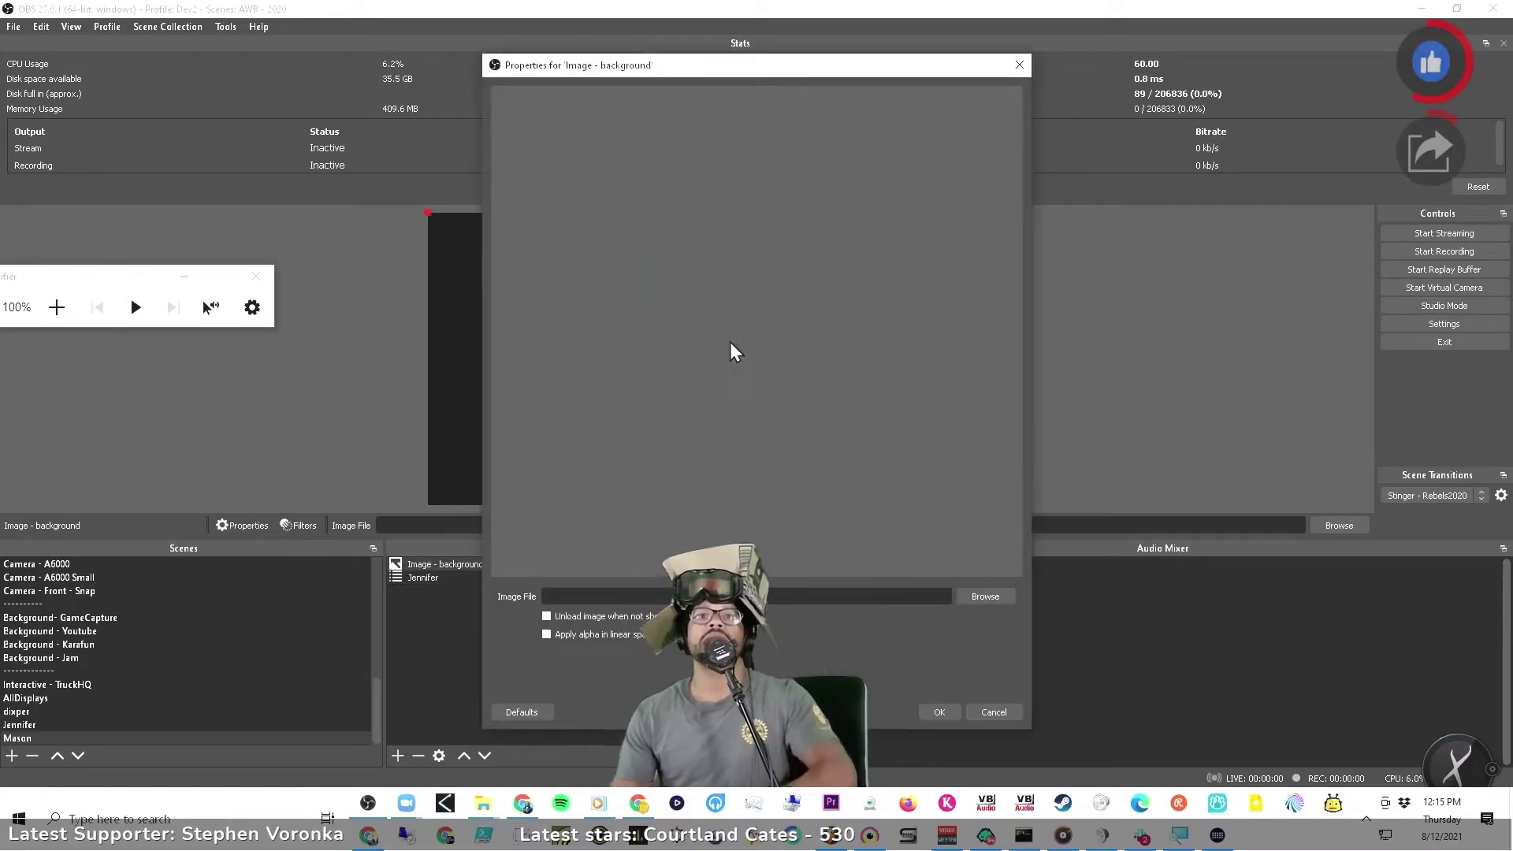
click(985, 596)
scroll(745, 315, down, 5)
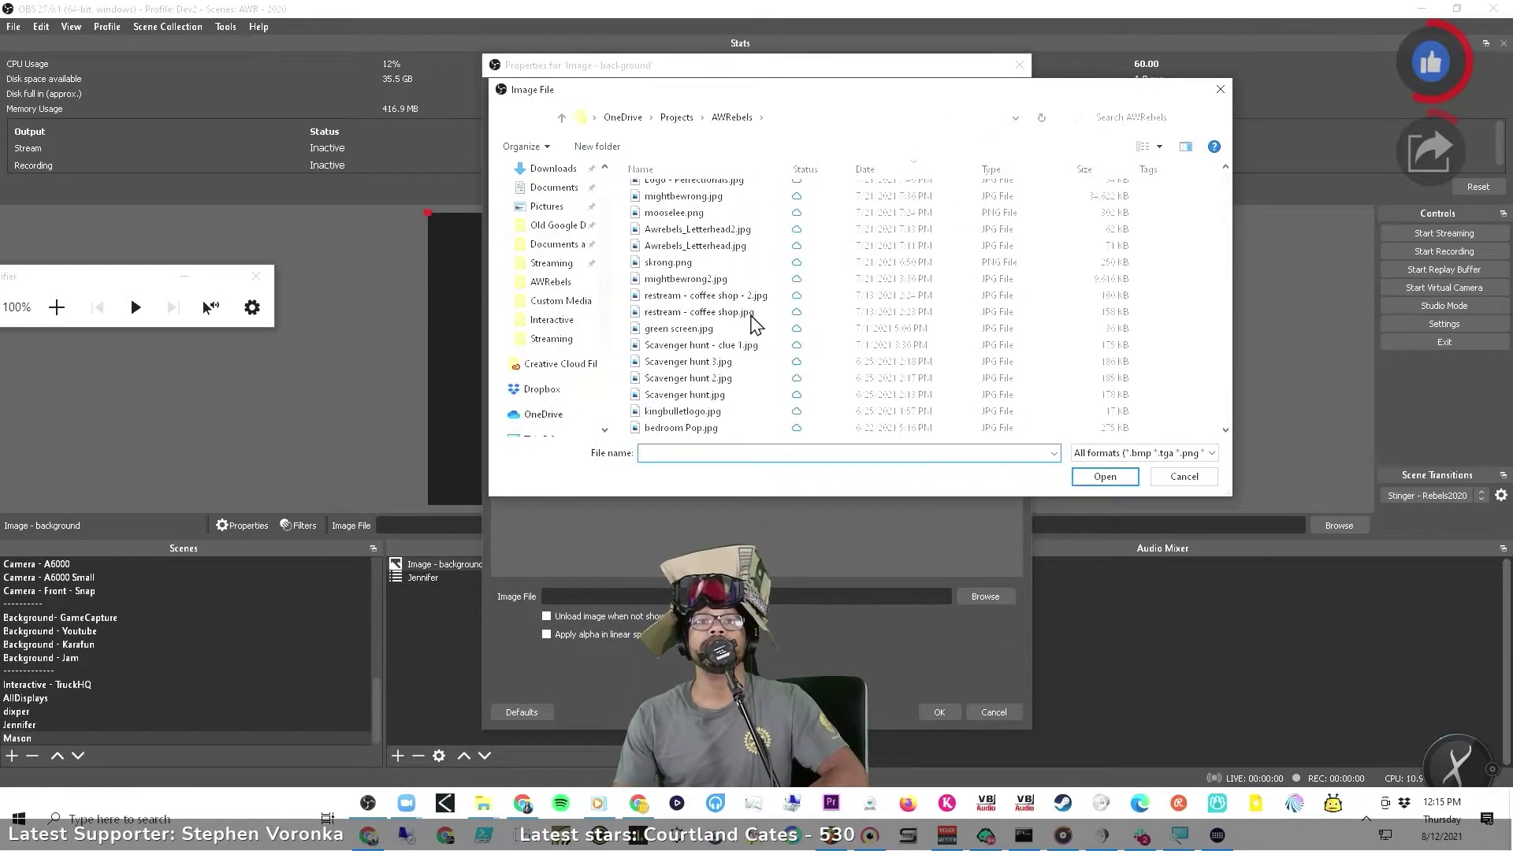
scroll(753, 323, down, 5)
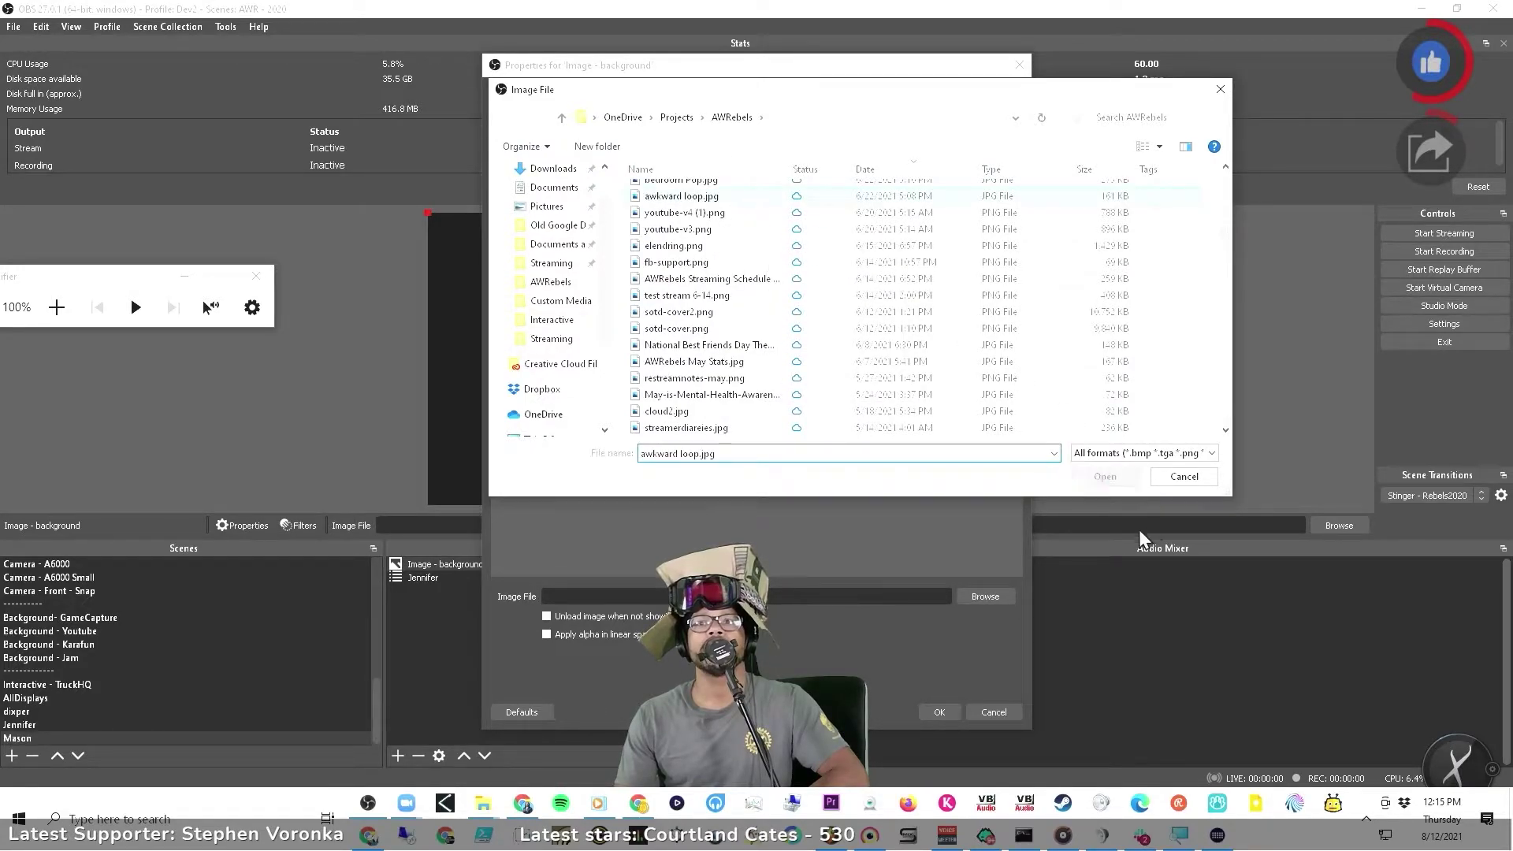
click(1117, 478)
click(937, 712)
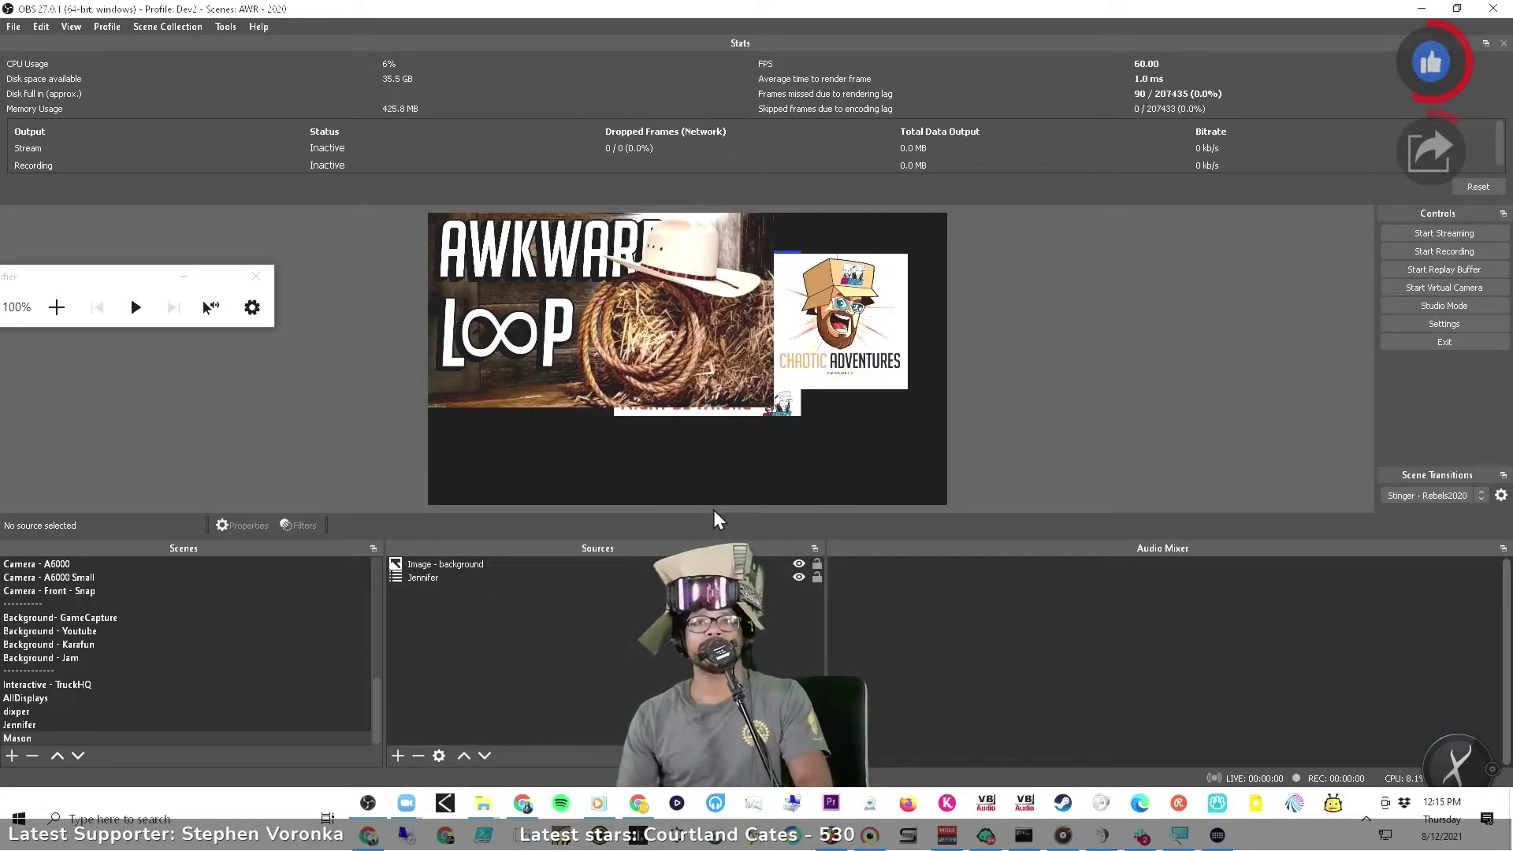
click(565, 568)
key(ctrl+f)
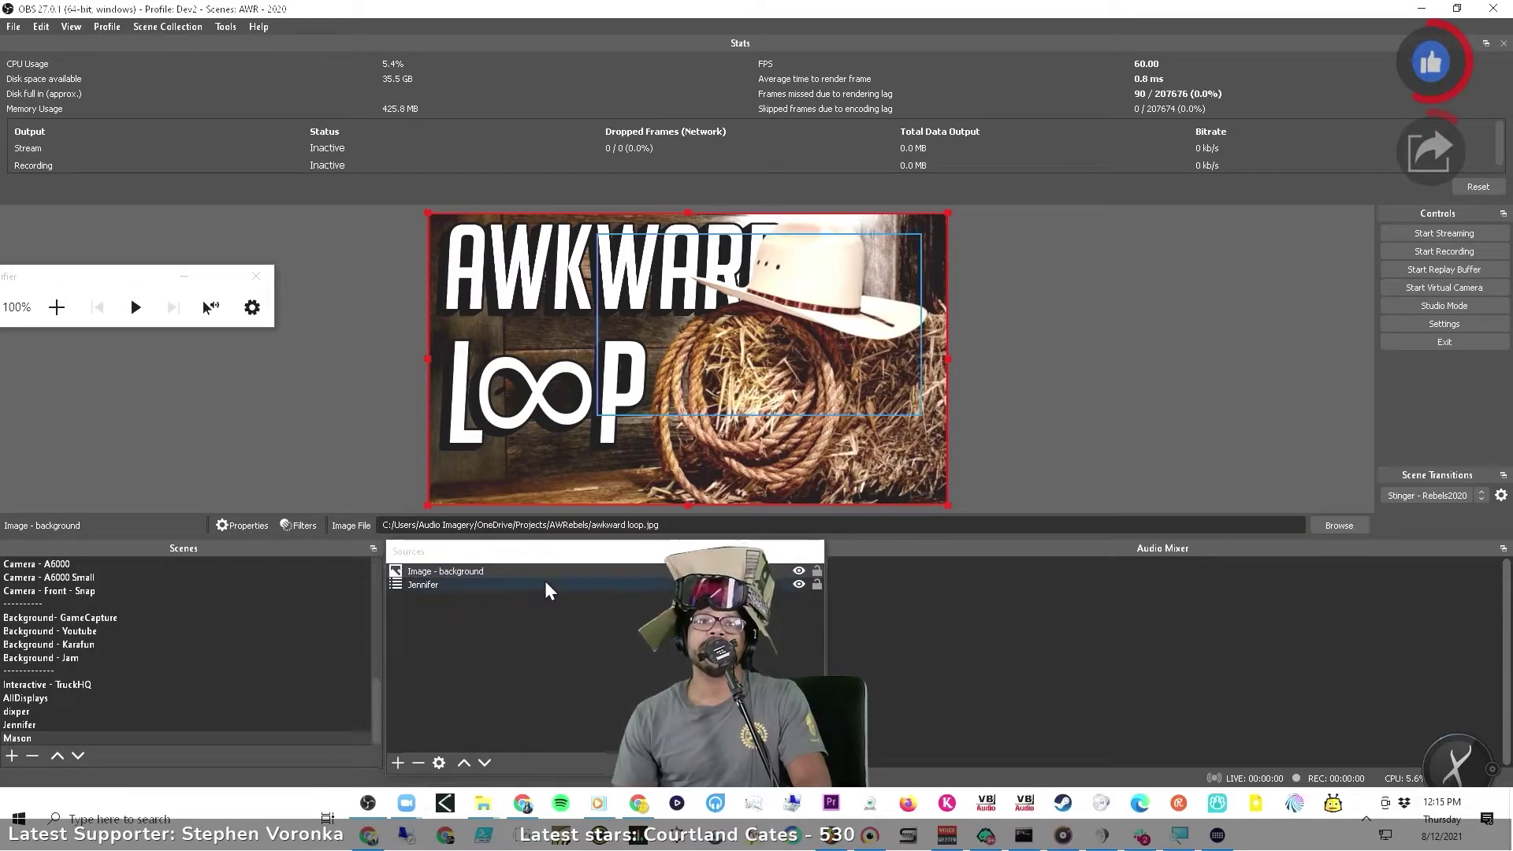
Move the background image below Jennifer in the source order and lock it
ctrl+click(526, 566)
drag(526, 567, 529, 594)
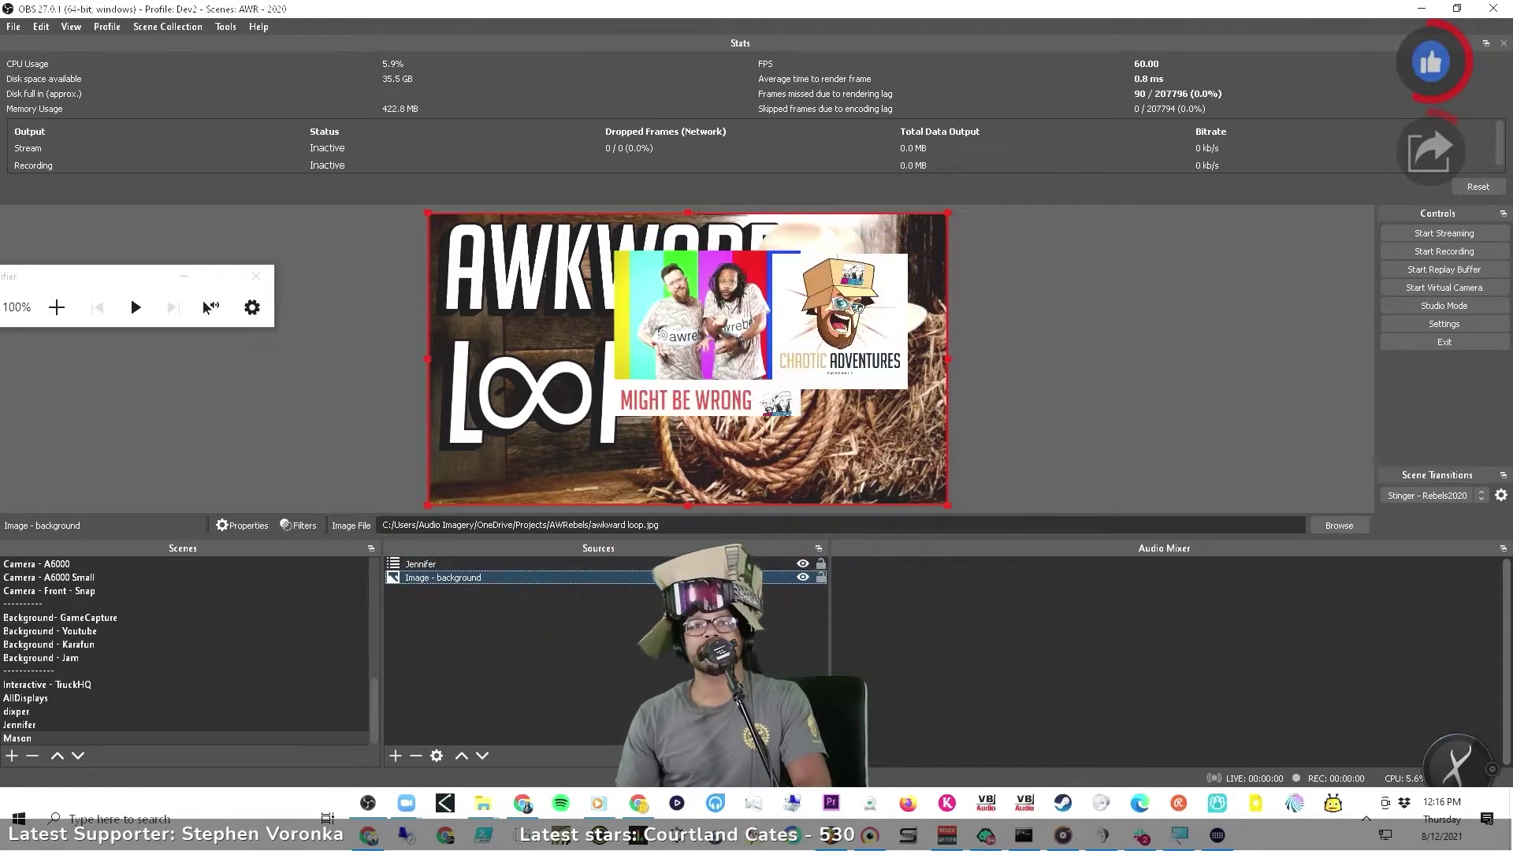
mouse_move(728, 358)
mouse_down()
mouse_move(654, 368)
mouse_move(691, 388)
mouse_move(726, 354)
mouse_up()
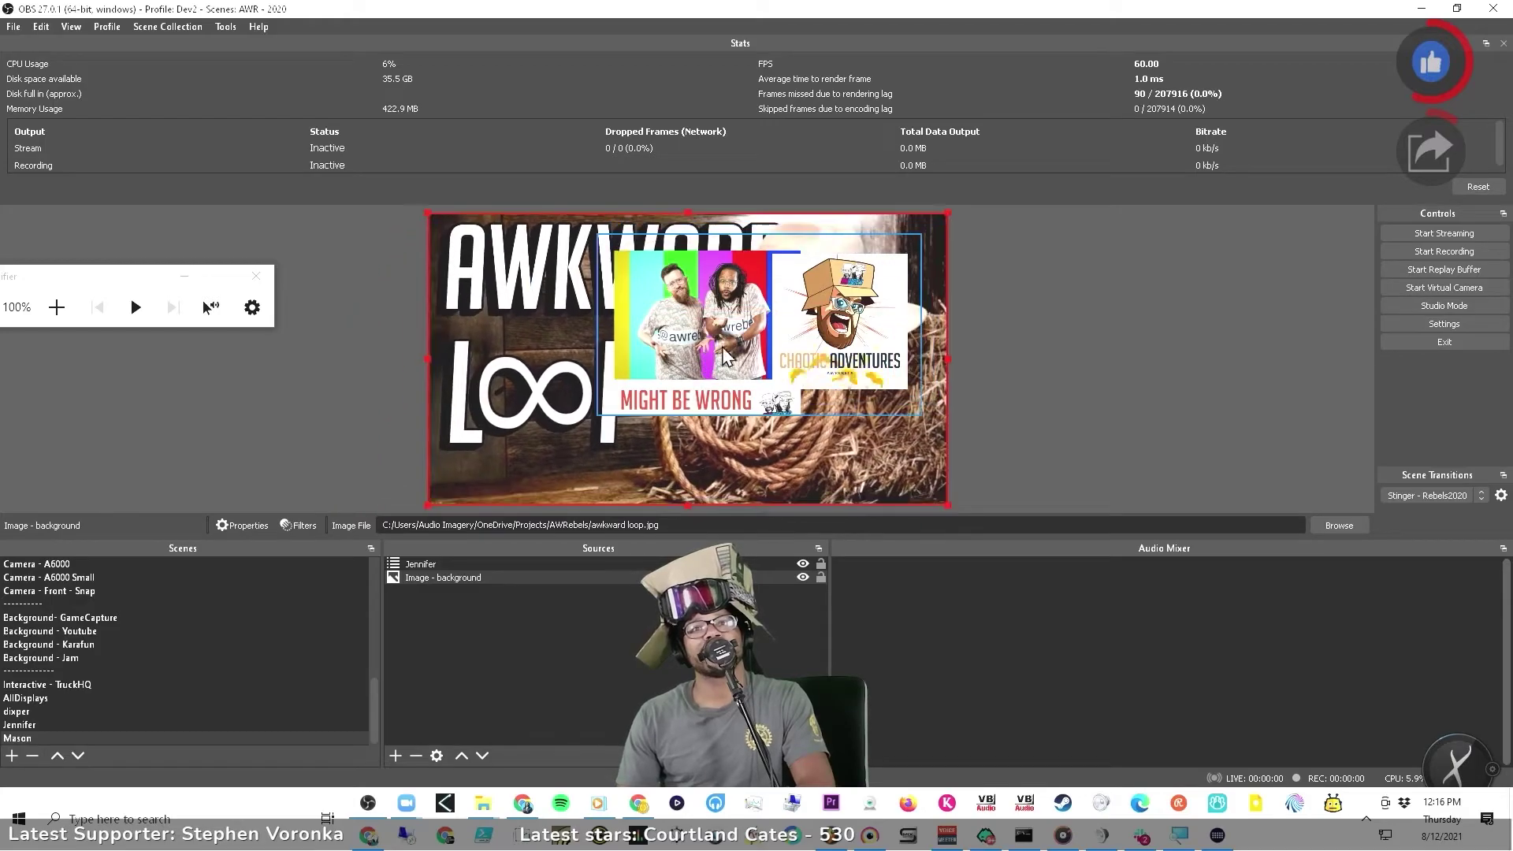
click(821, 578)
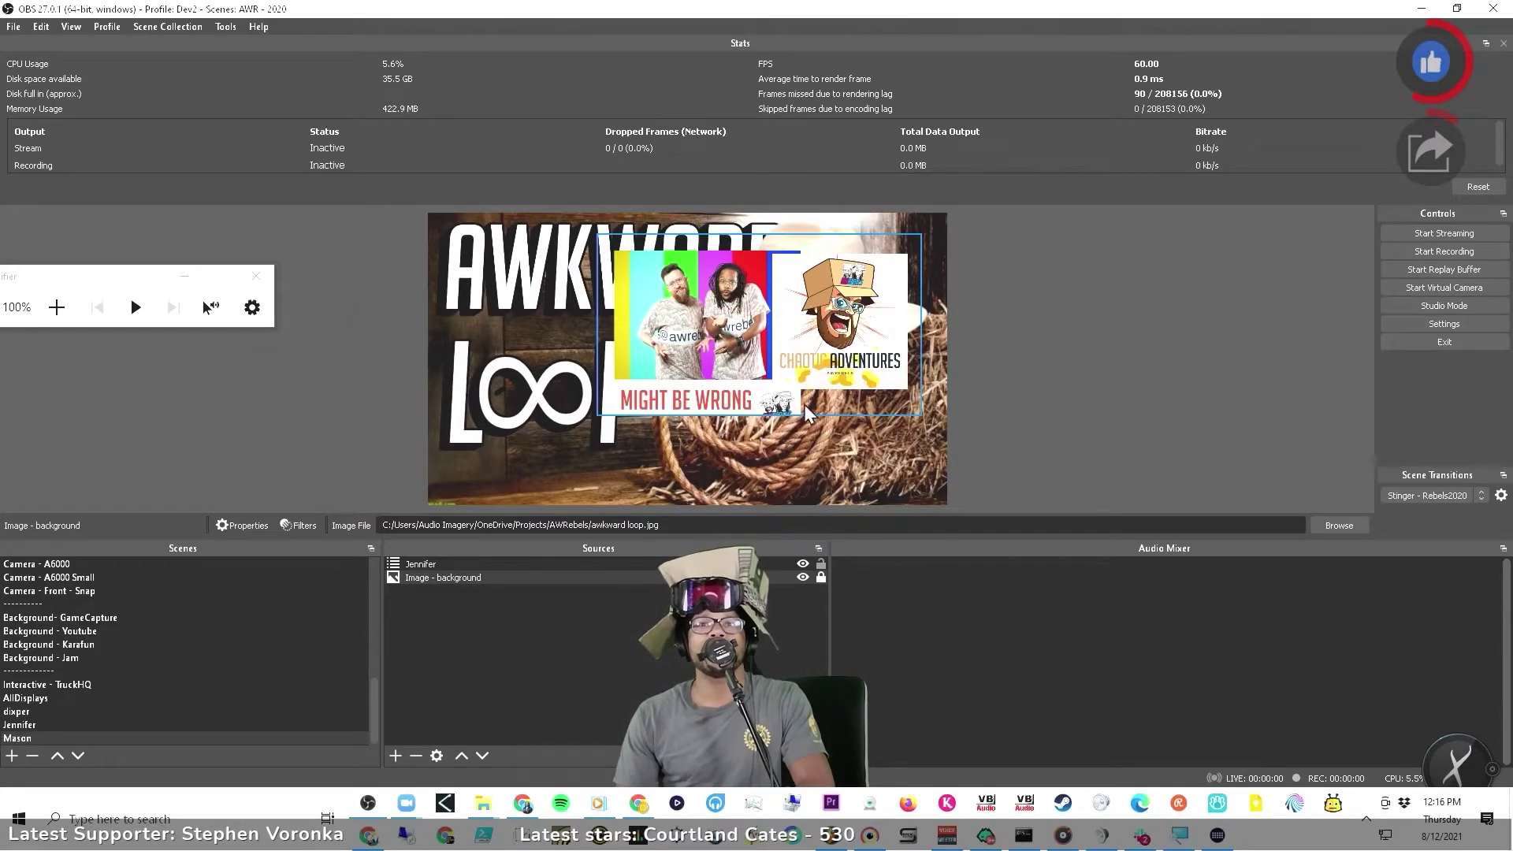
Reposition the Jennifer source near the centre of Mason, checking the Jennifer scene in between
click(769, 566)
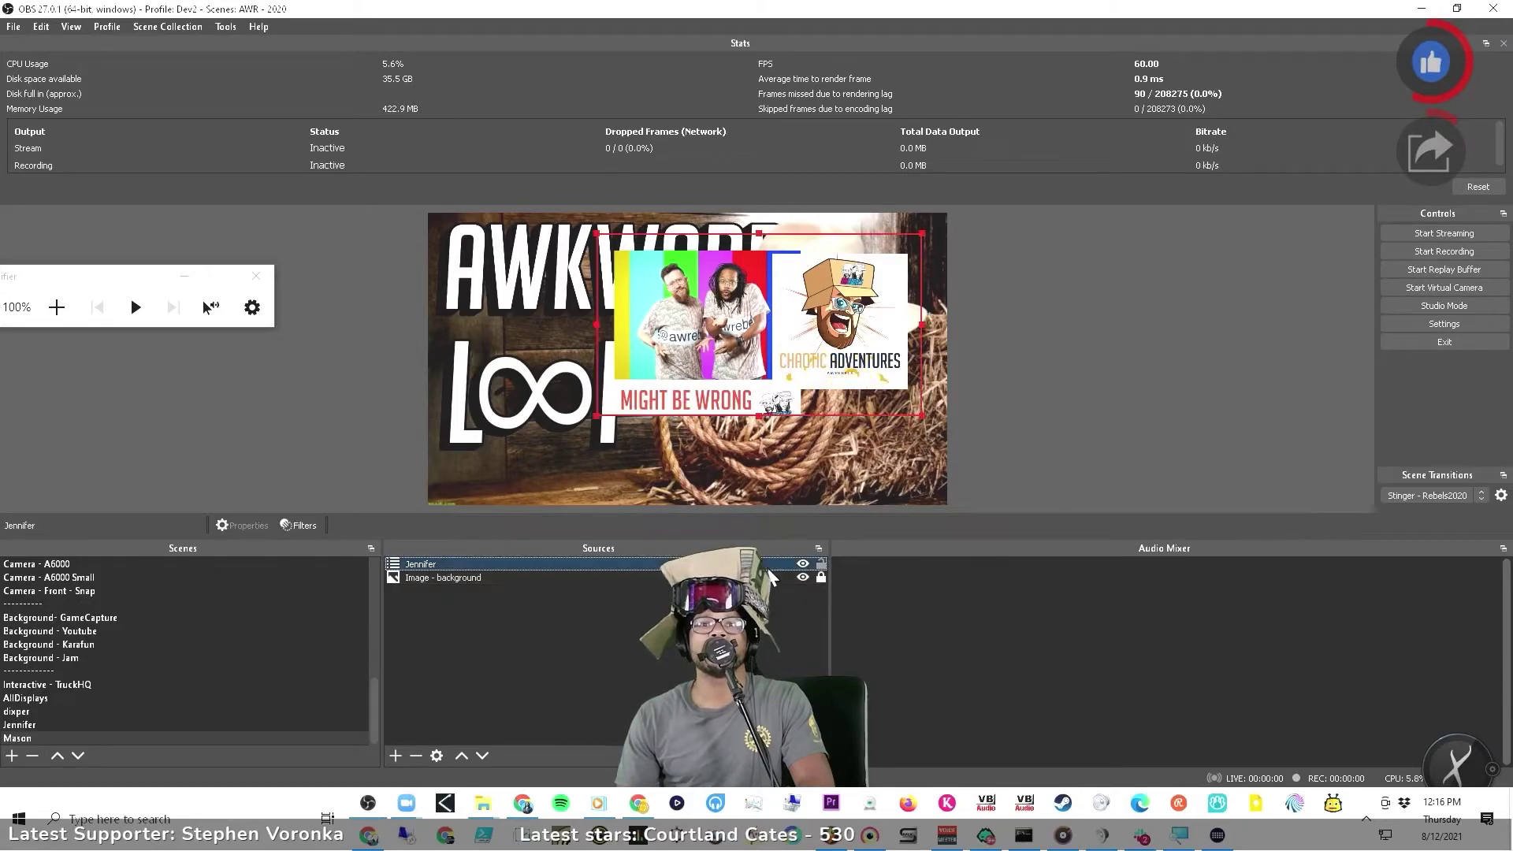
drag(788, 346, 652, 404)
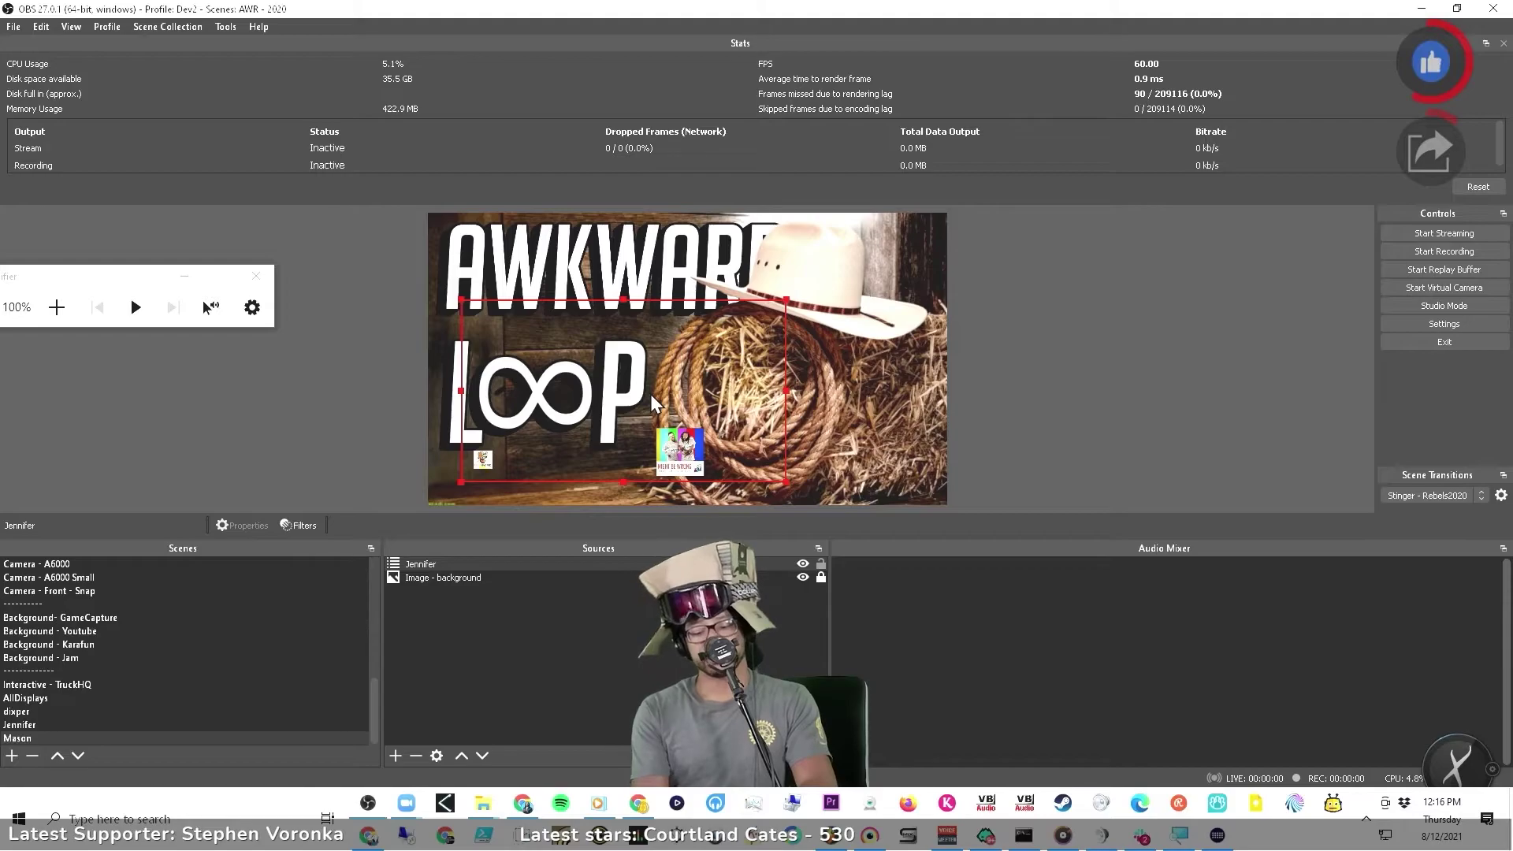
click(86, 726)
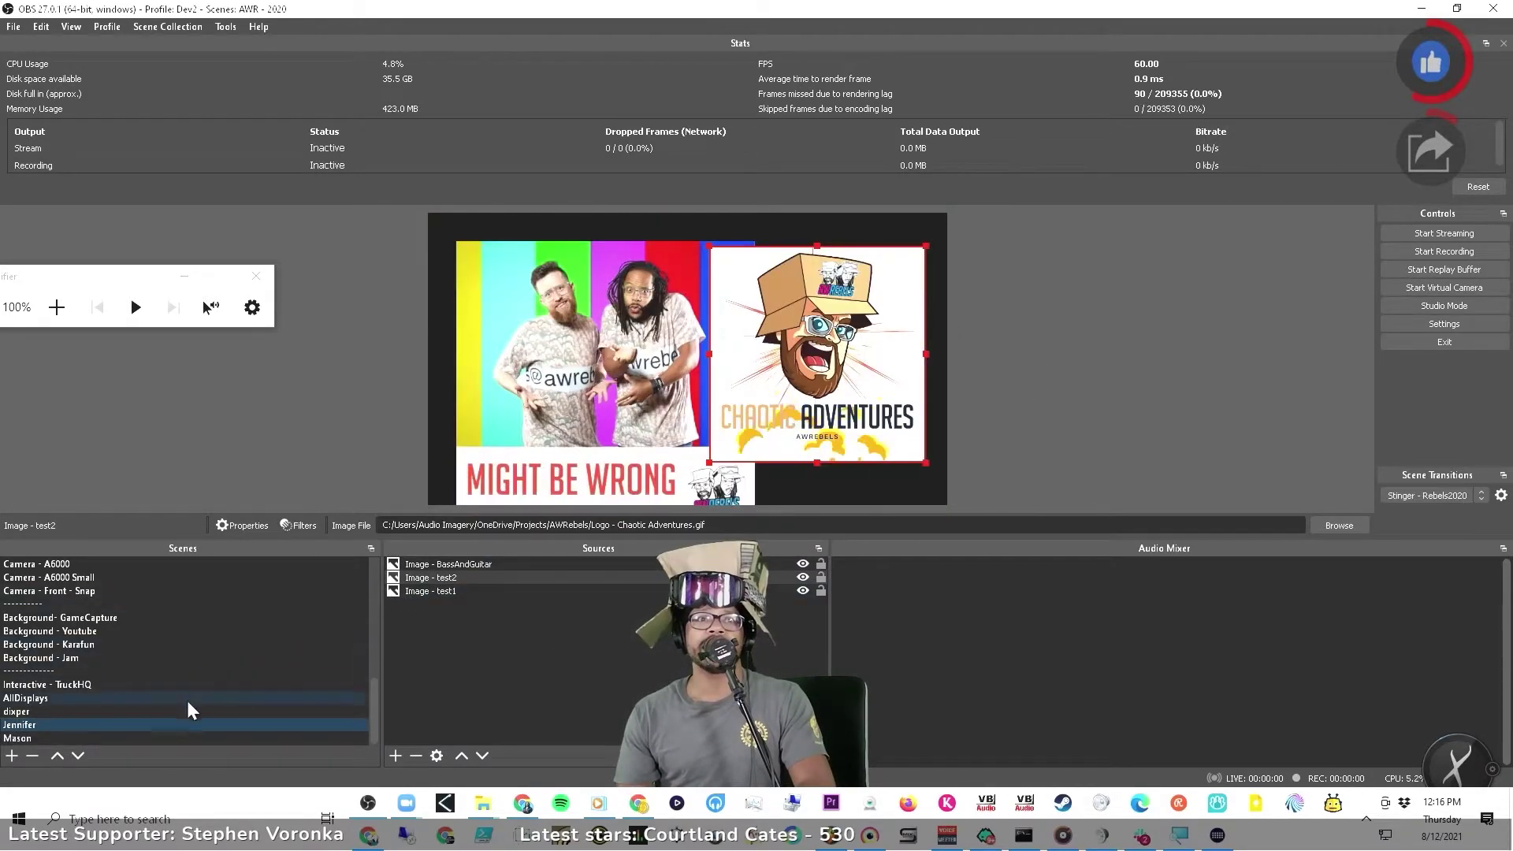
click(196, 740)
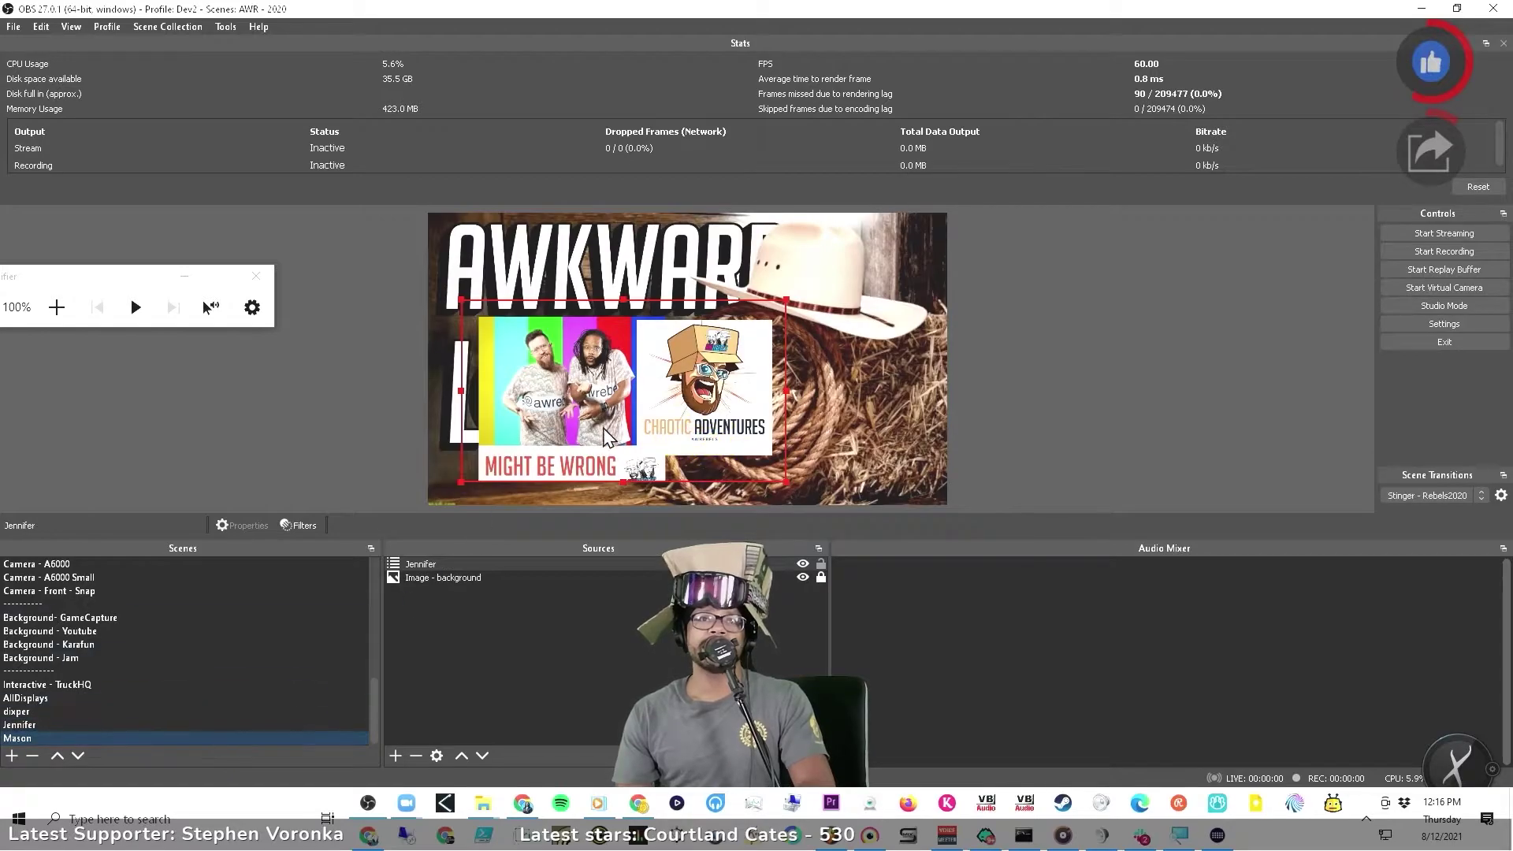
drag(607, 438, 707, 407)
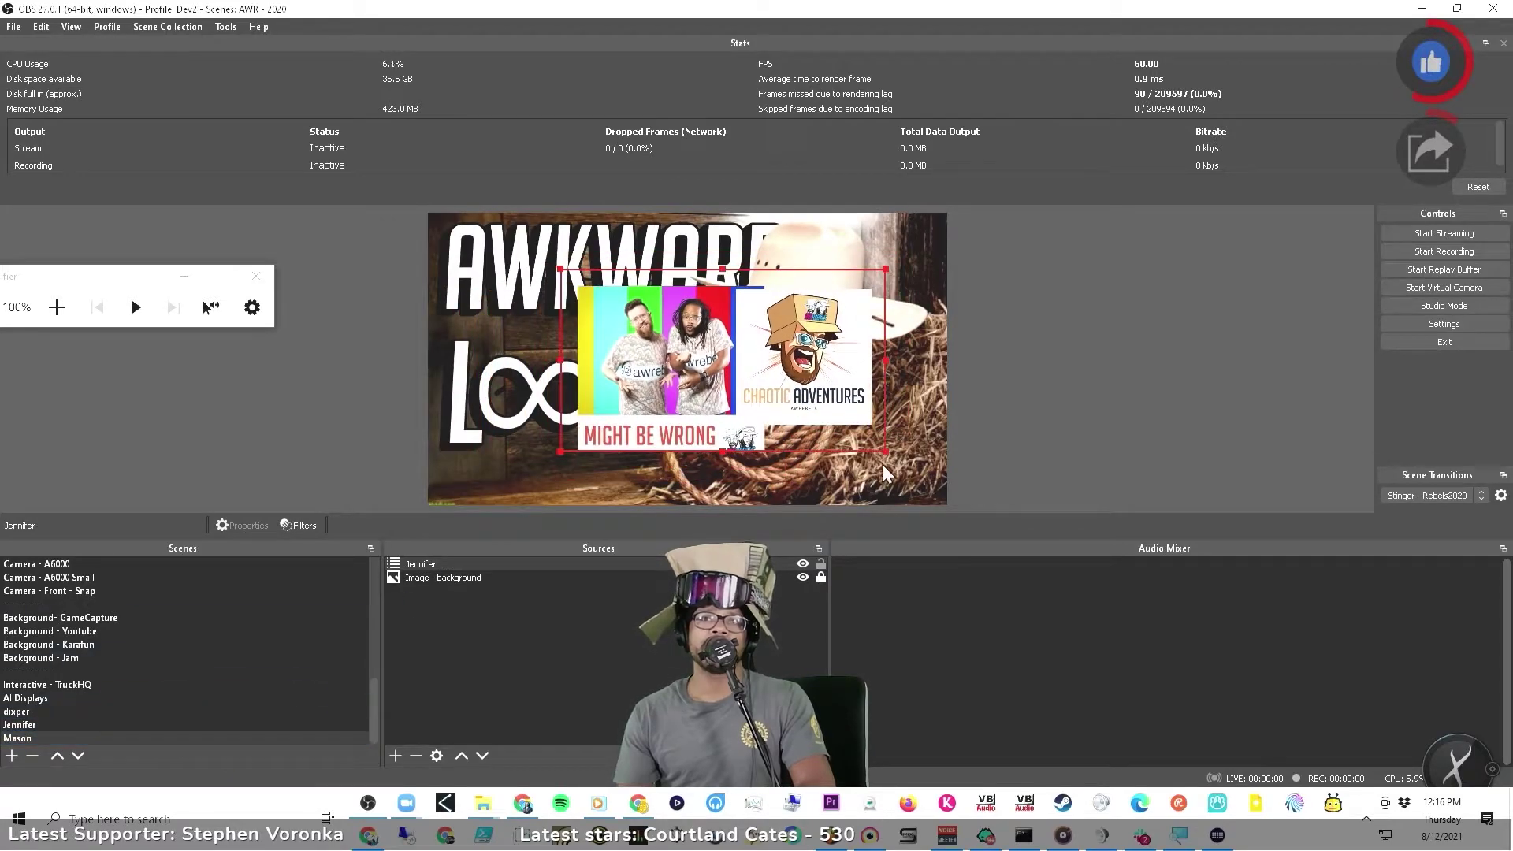
click(95, 725)
click(142, 738)
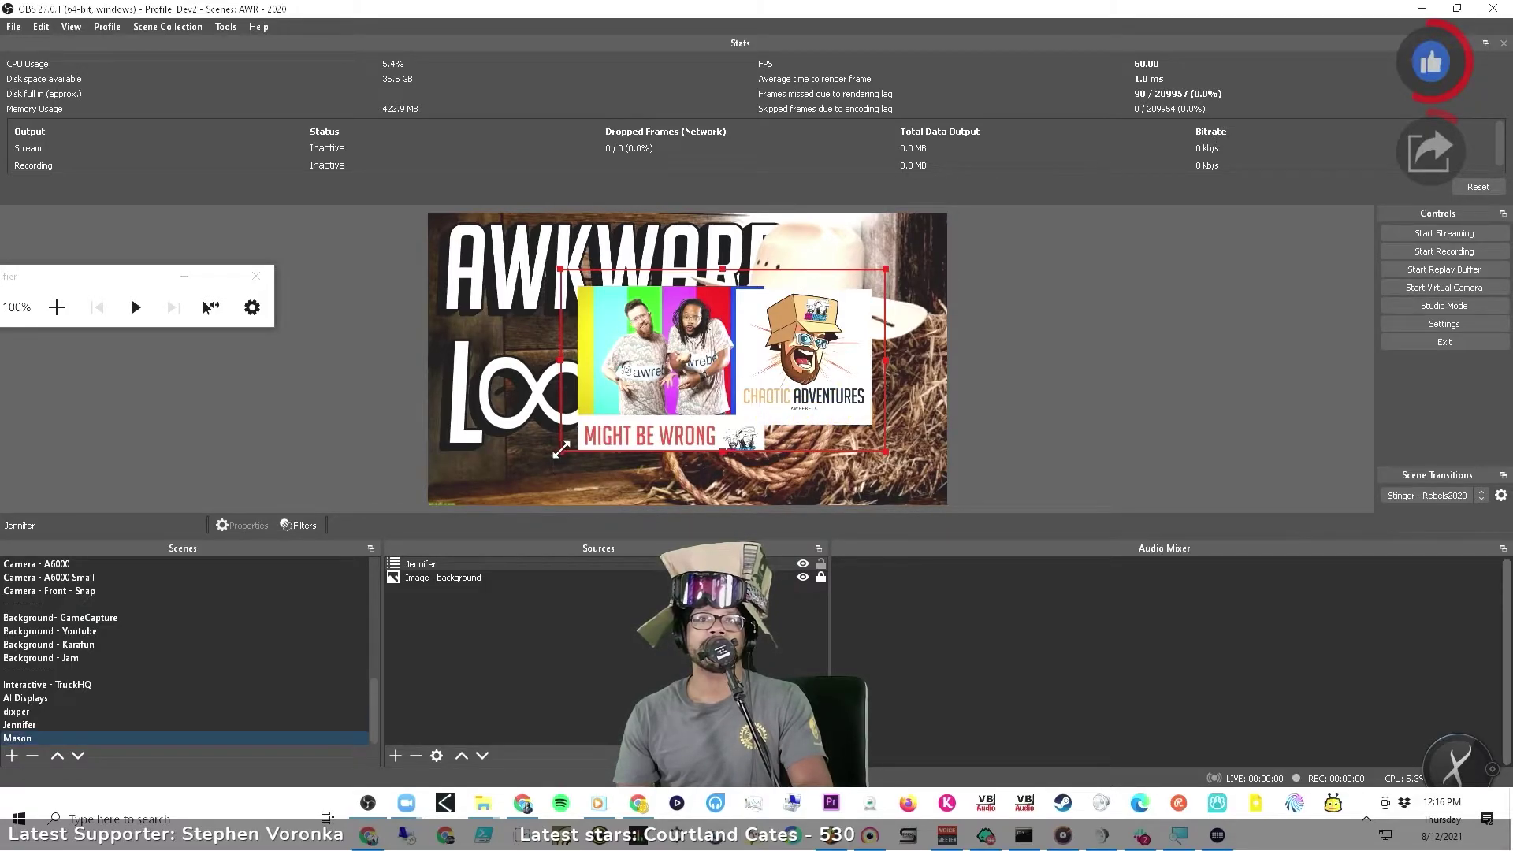
Rotate the Jennifer source 90 degrees clockwise and move it to the top-right
right_click(612, 432)
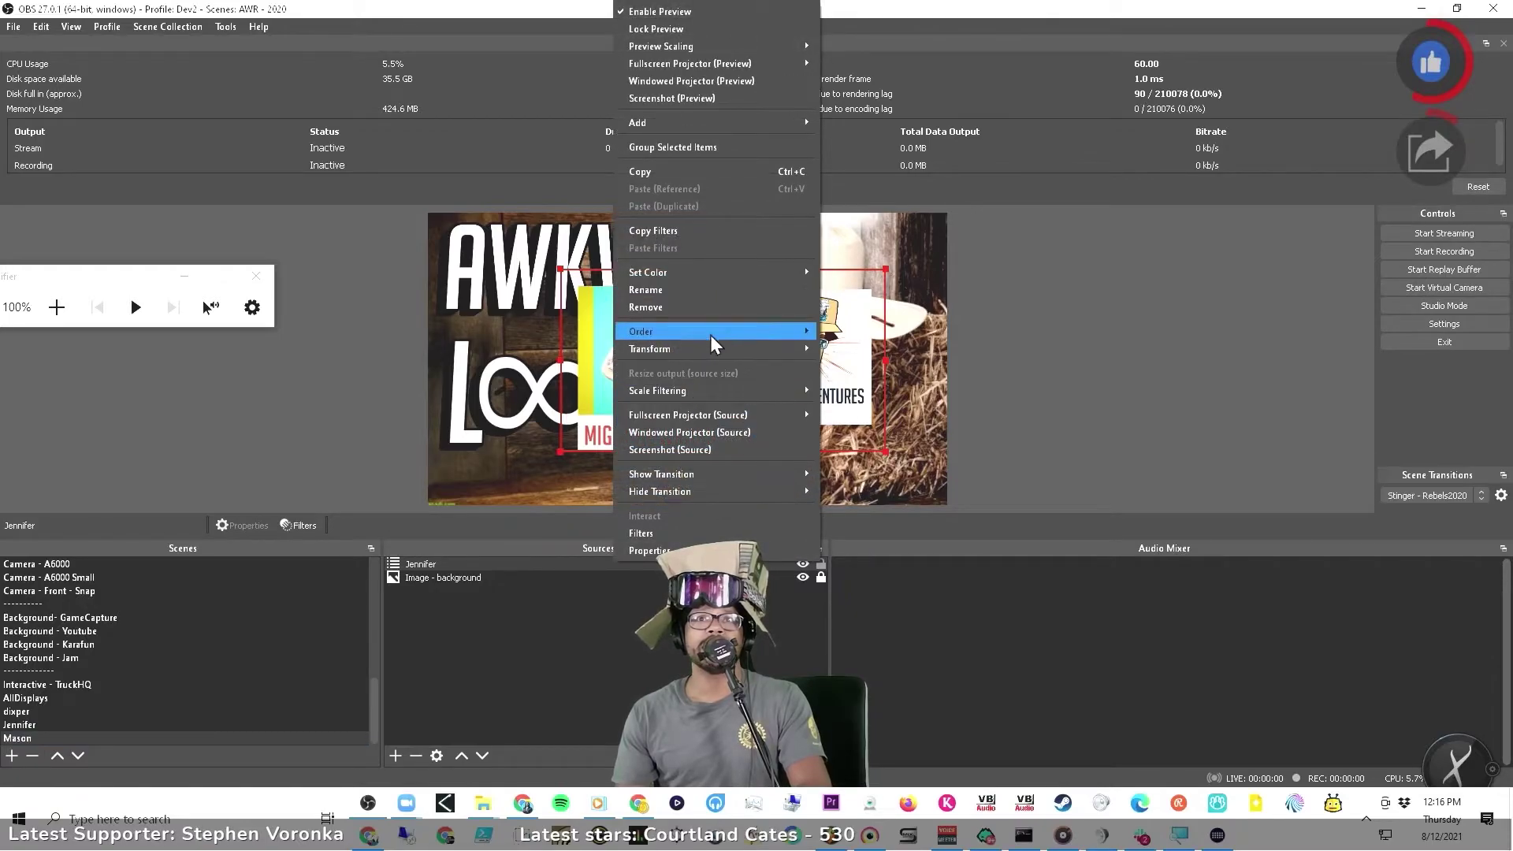
mouse_move(711, 353)
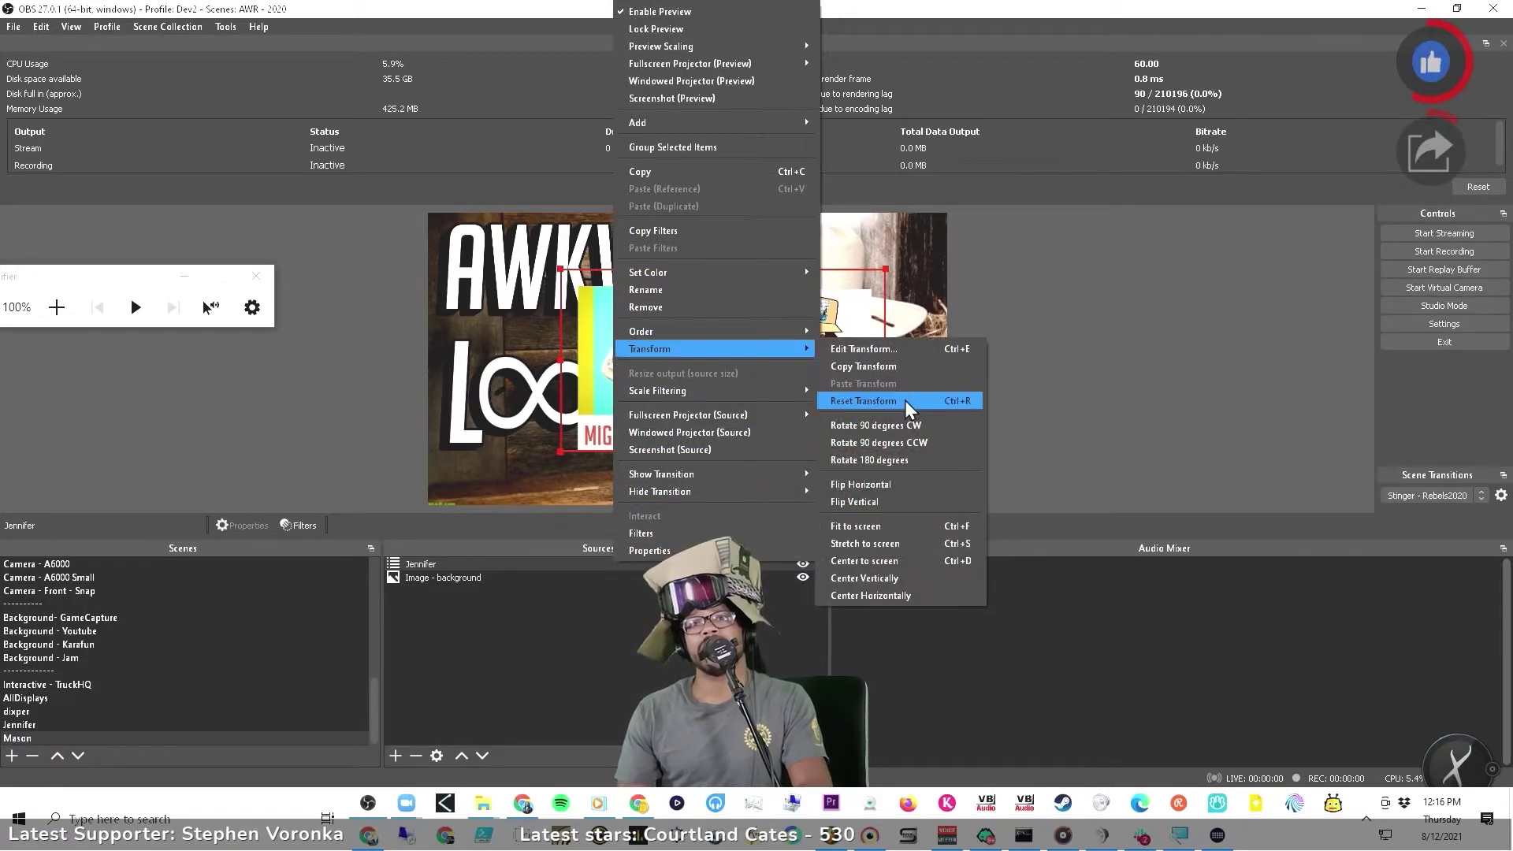
click(911, 427)
drag(557, 402, 776, 339)
click(1155, 430)
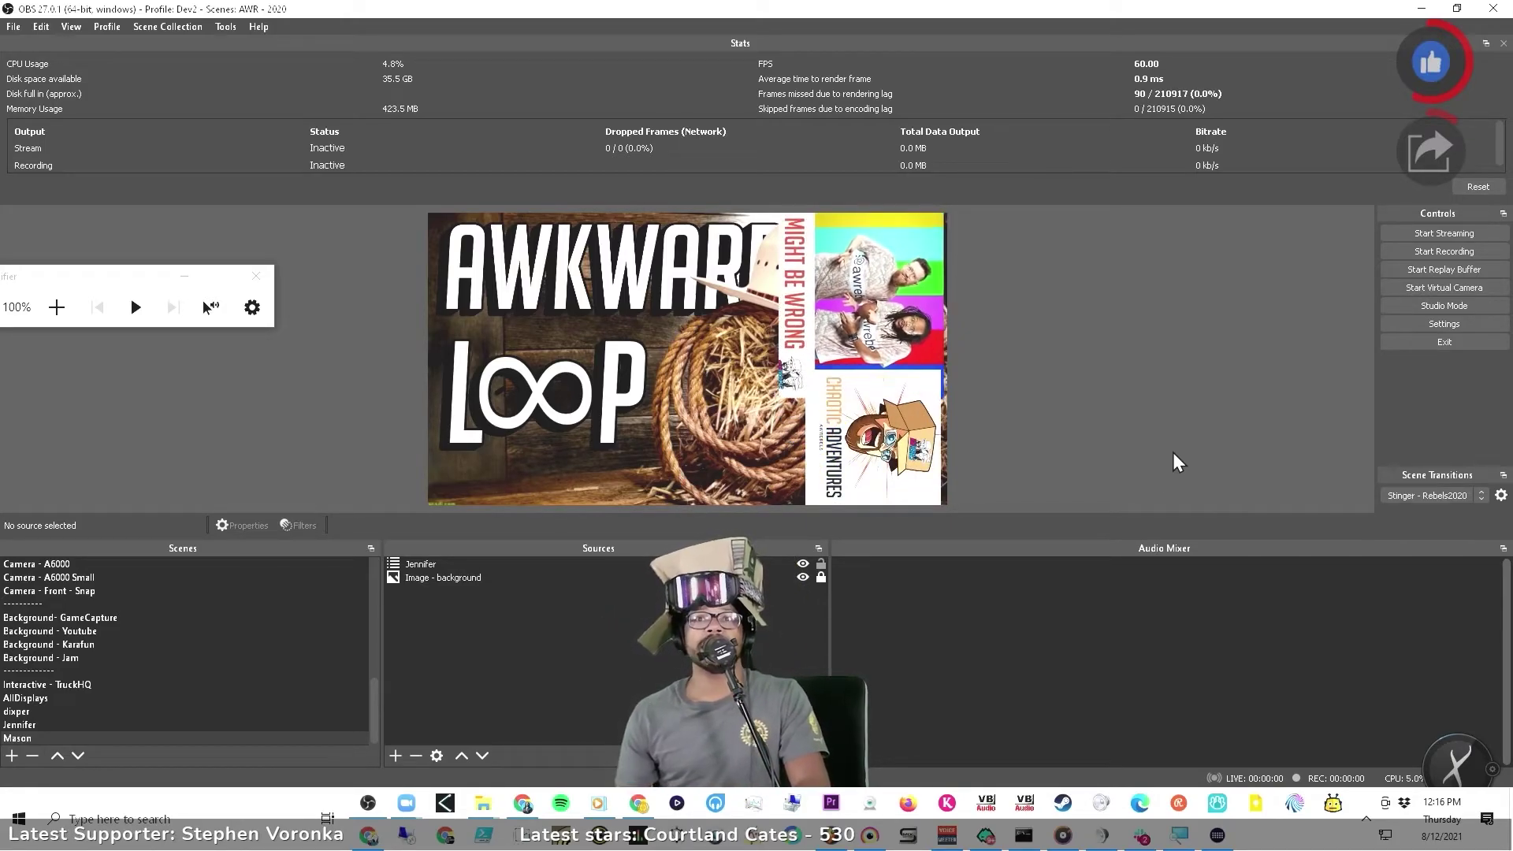
Fine-tune the rotated Jennifer source's position in Mason after rechecking the Jennifer scene
click(145, 724)
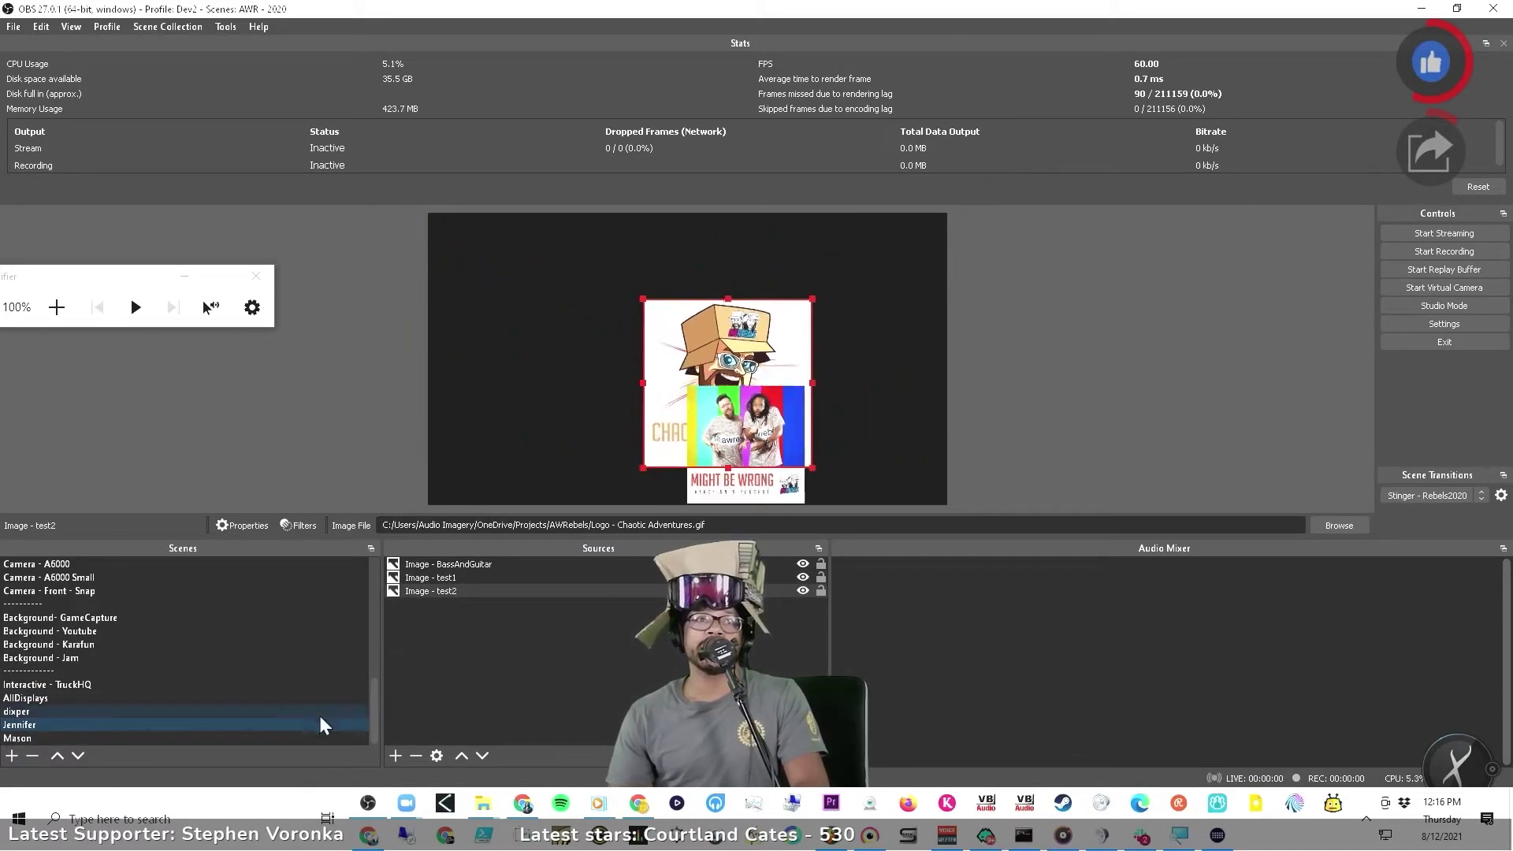
click(61, 738)
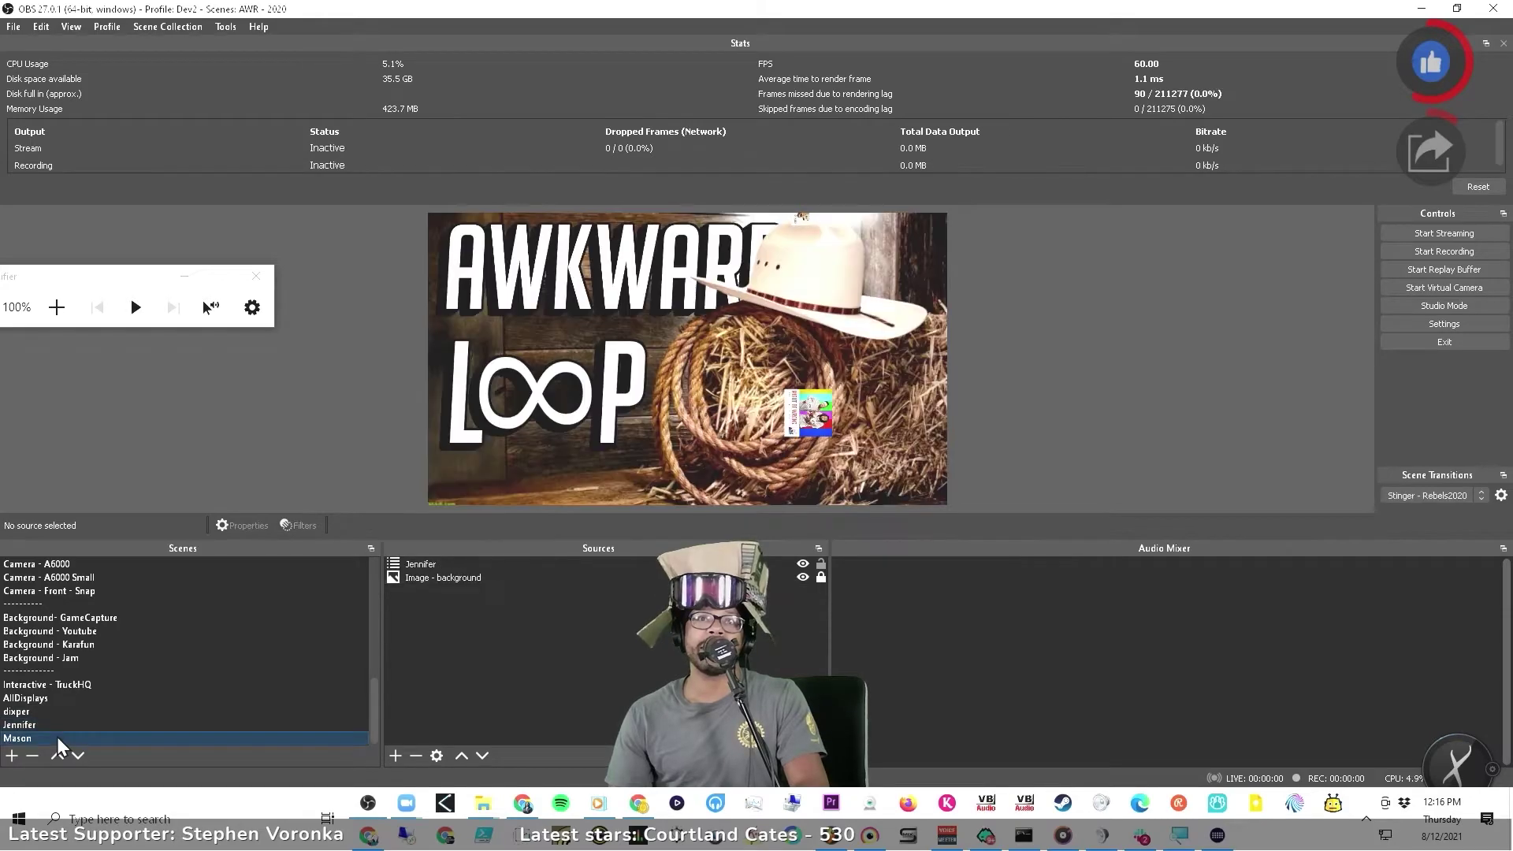
drag(804, 409, 709, 453)
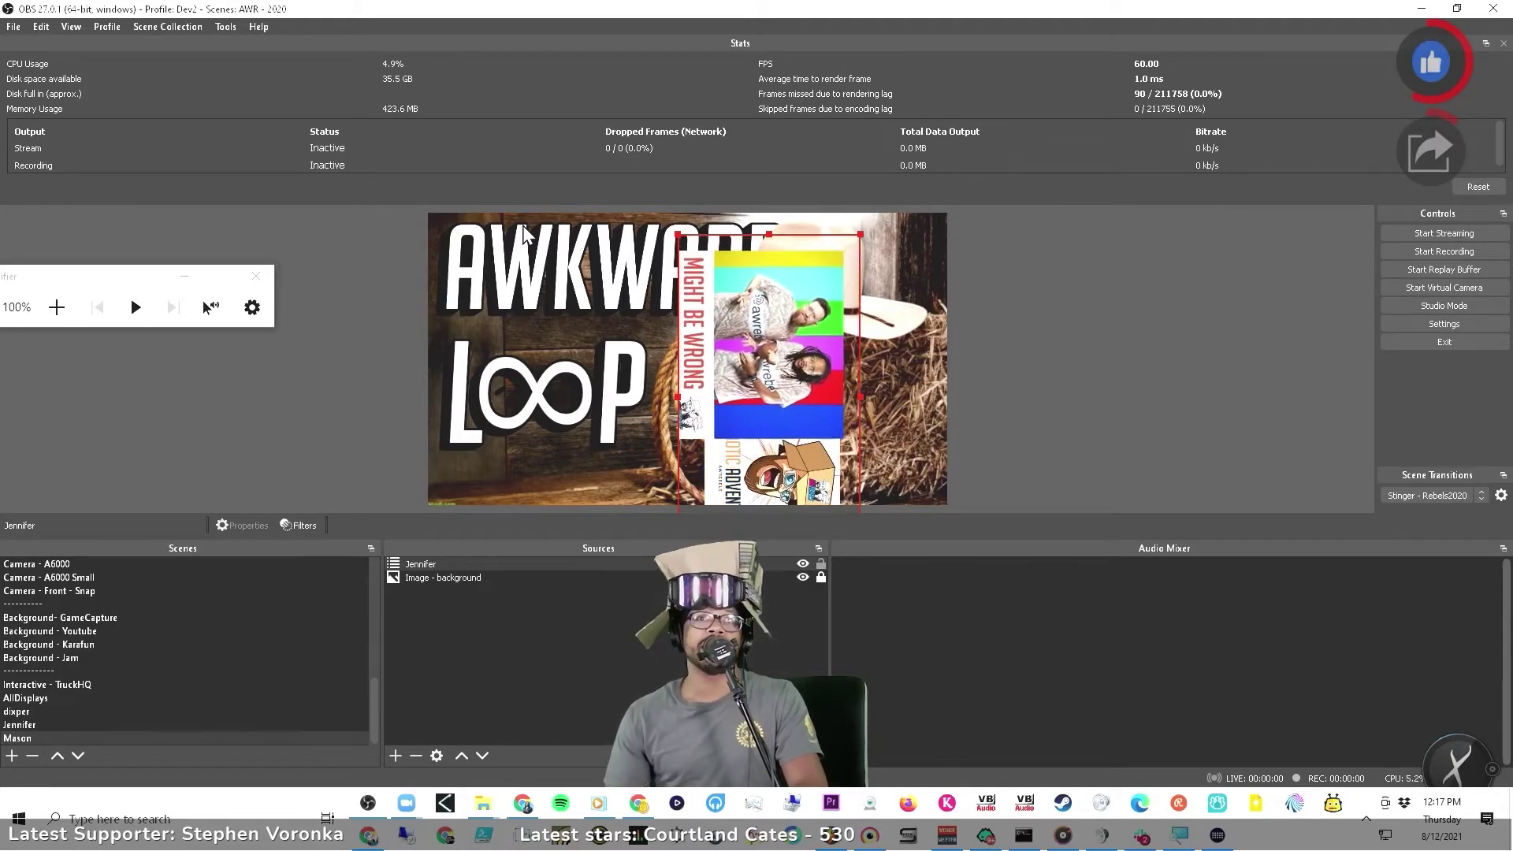
drag(785, 422, 726, 380)
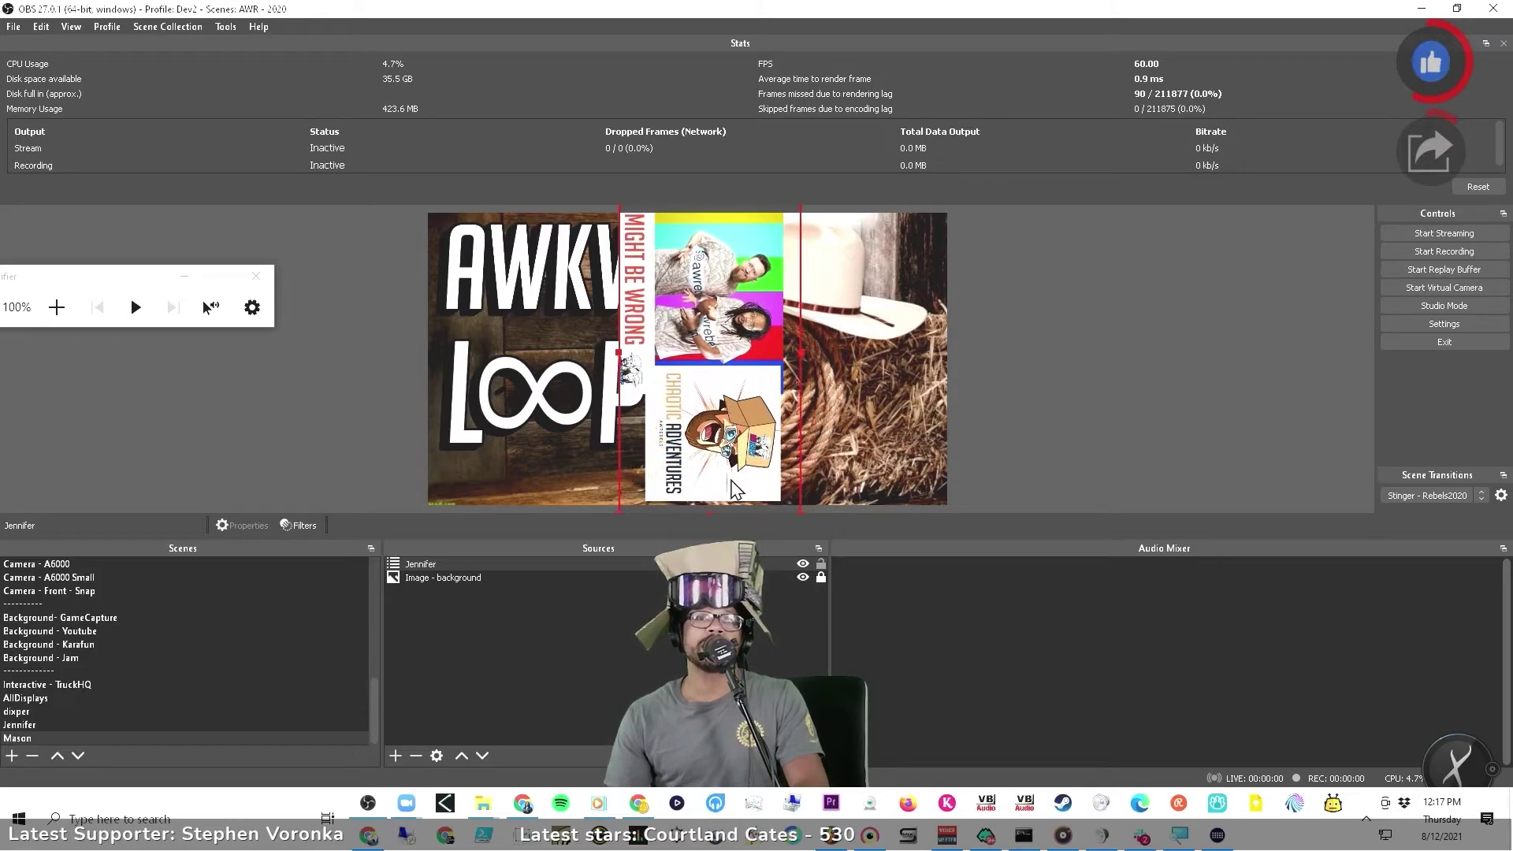
right_click(160, 742)
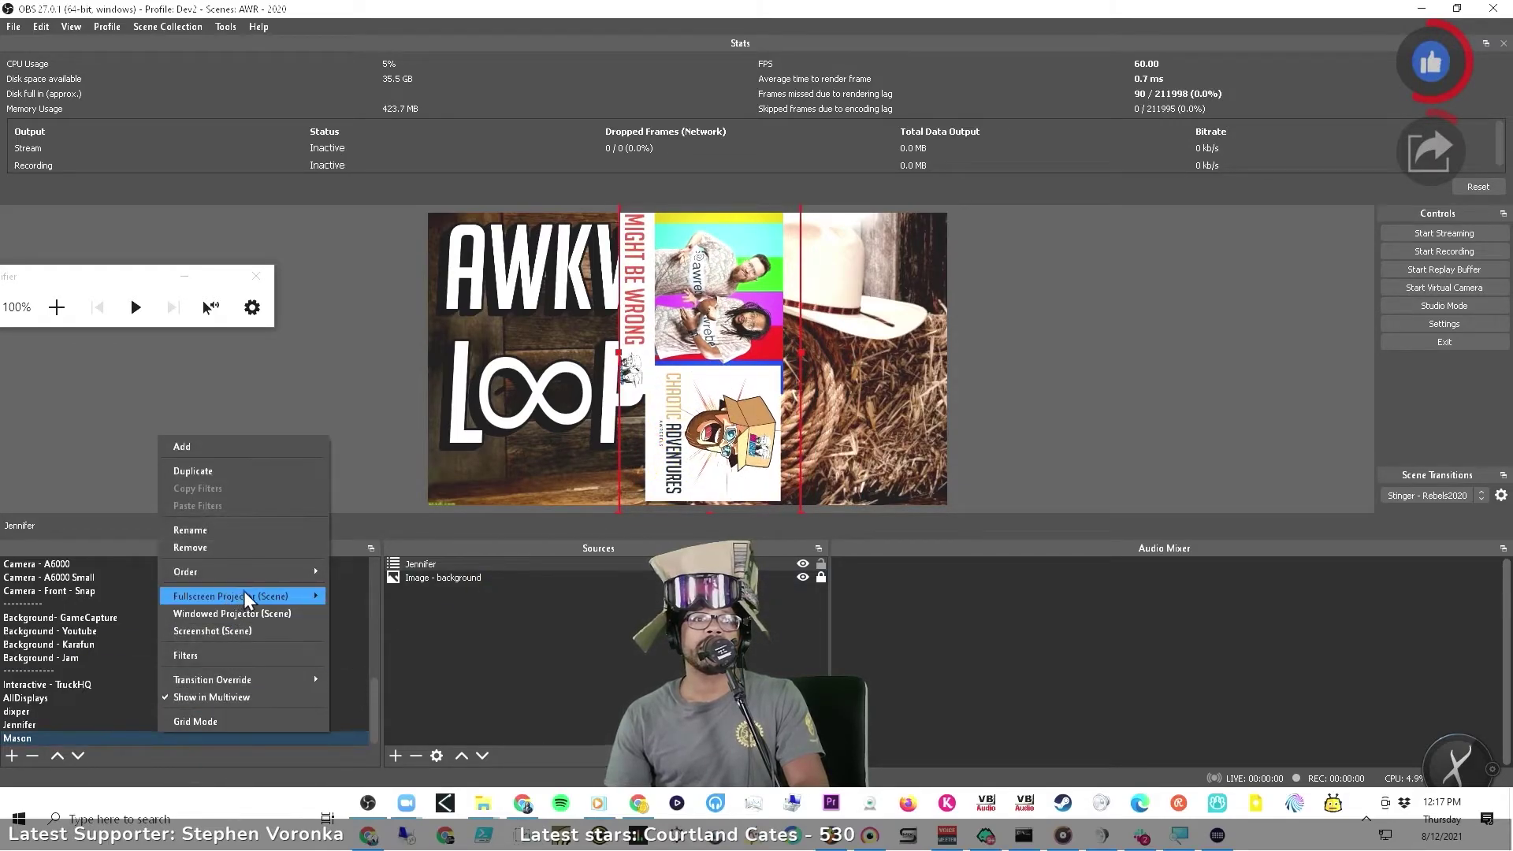
drag(768, 359, 846, 362)
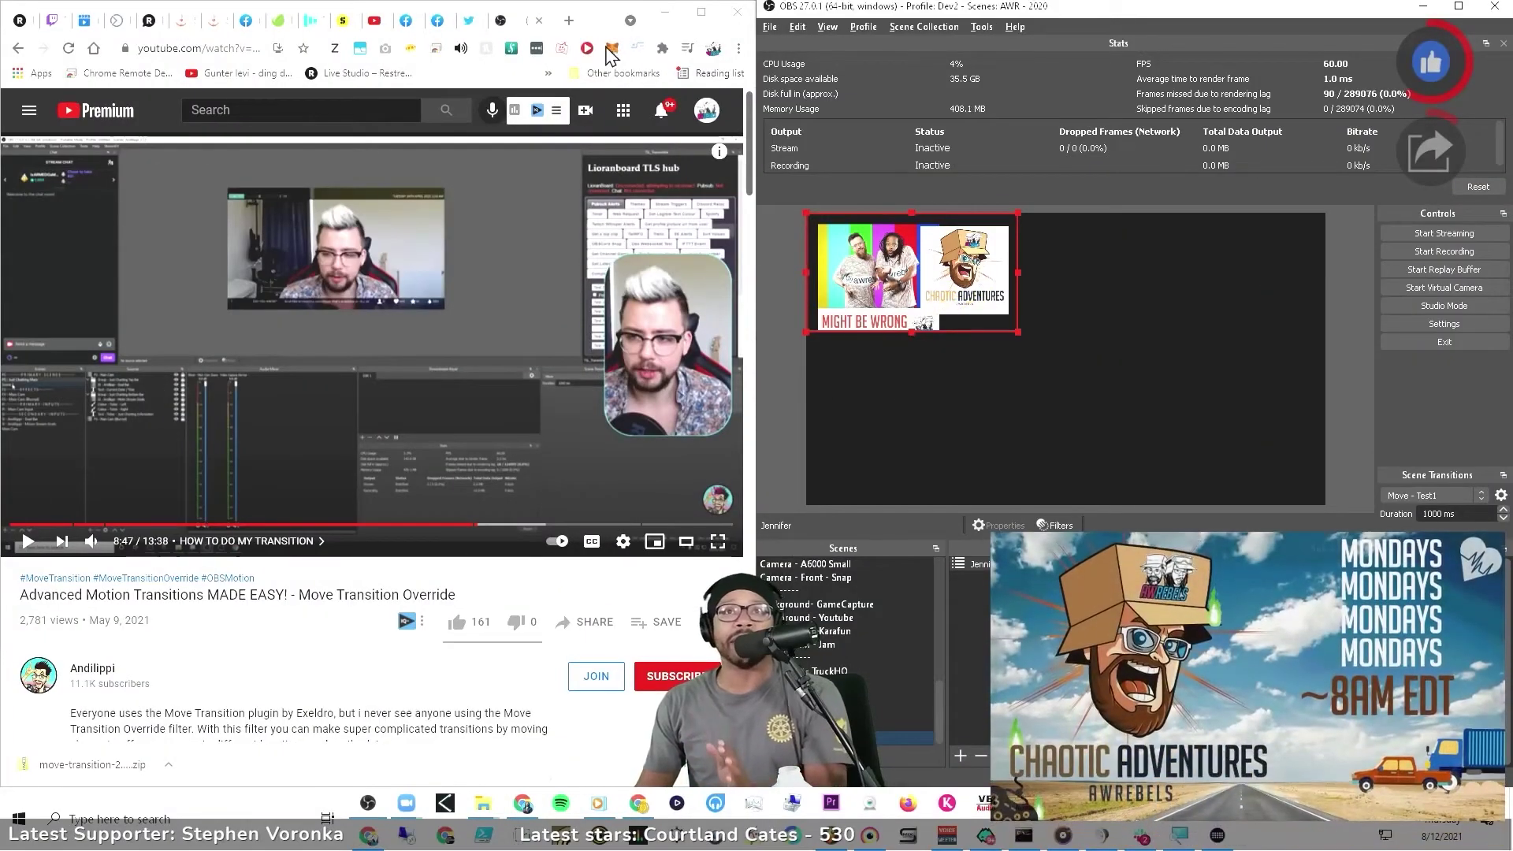
View the Move Transition 2.4.4 plugin page in the browser, then maximize OBS Studio again
click(503, 21)
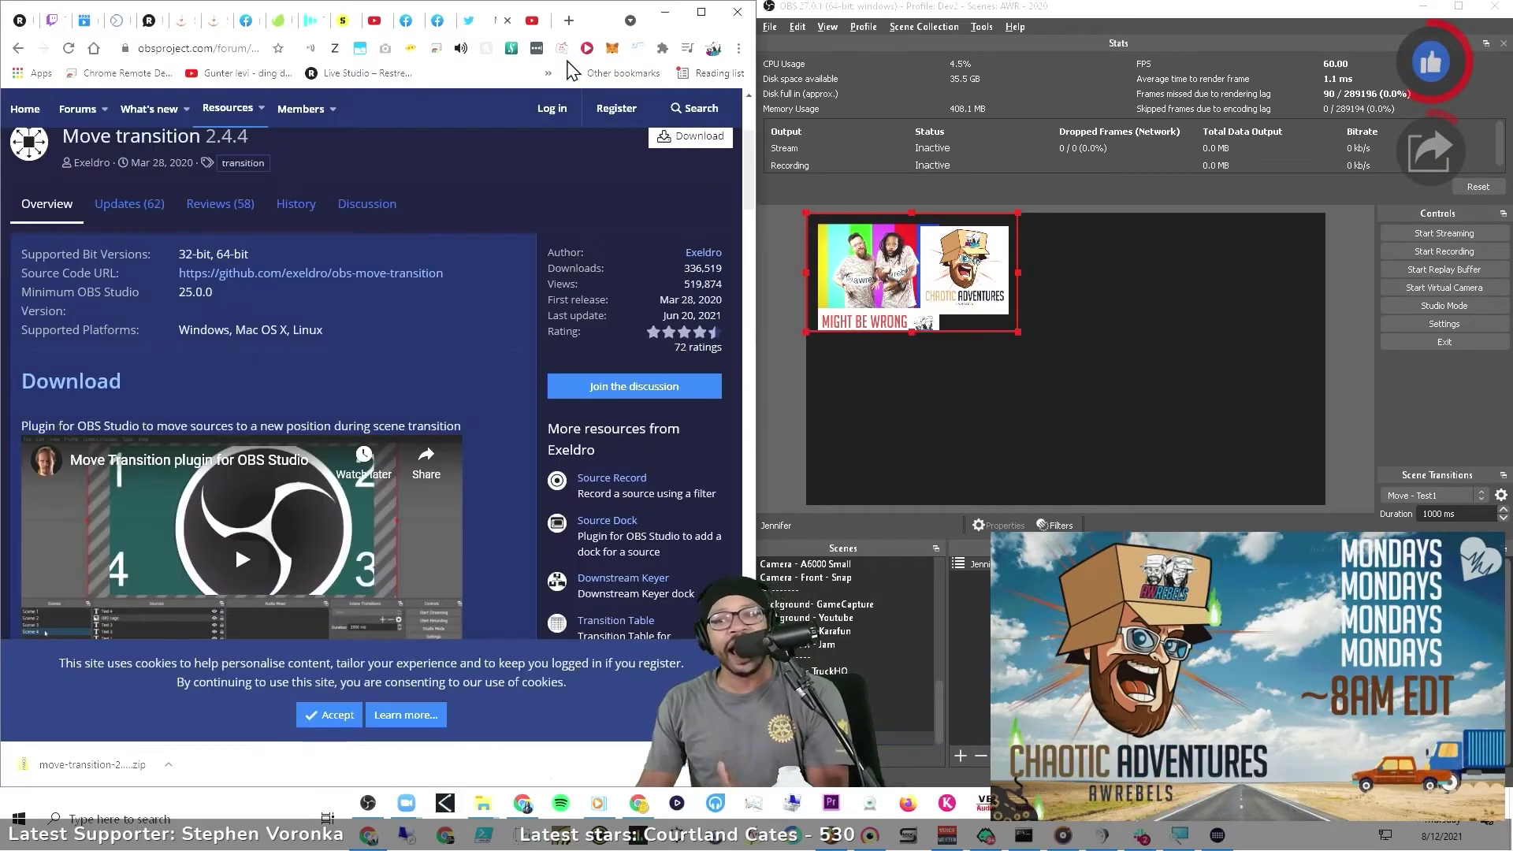
click(1458, 7)
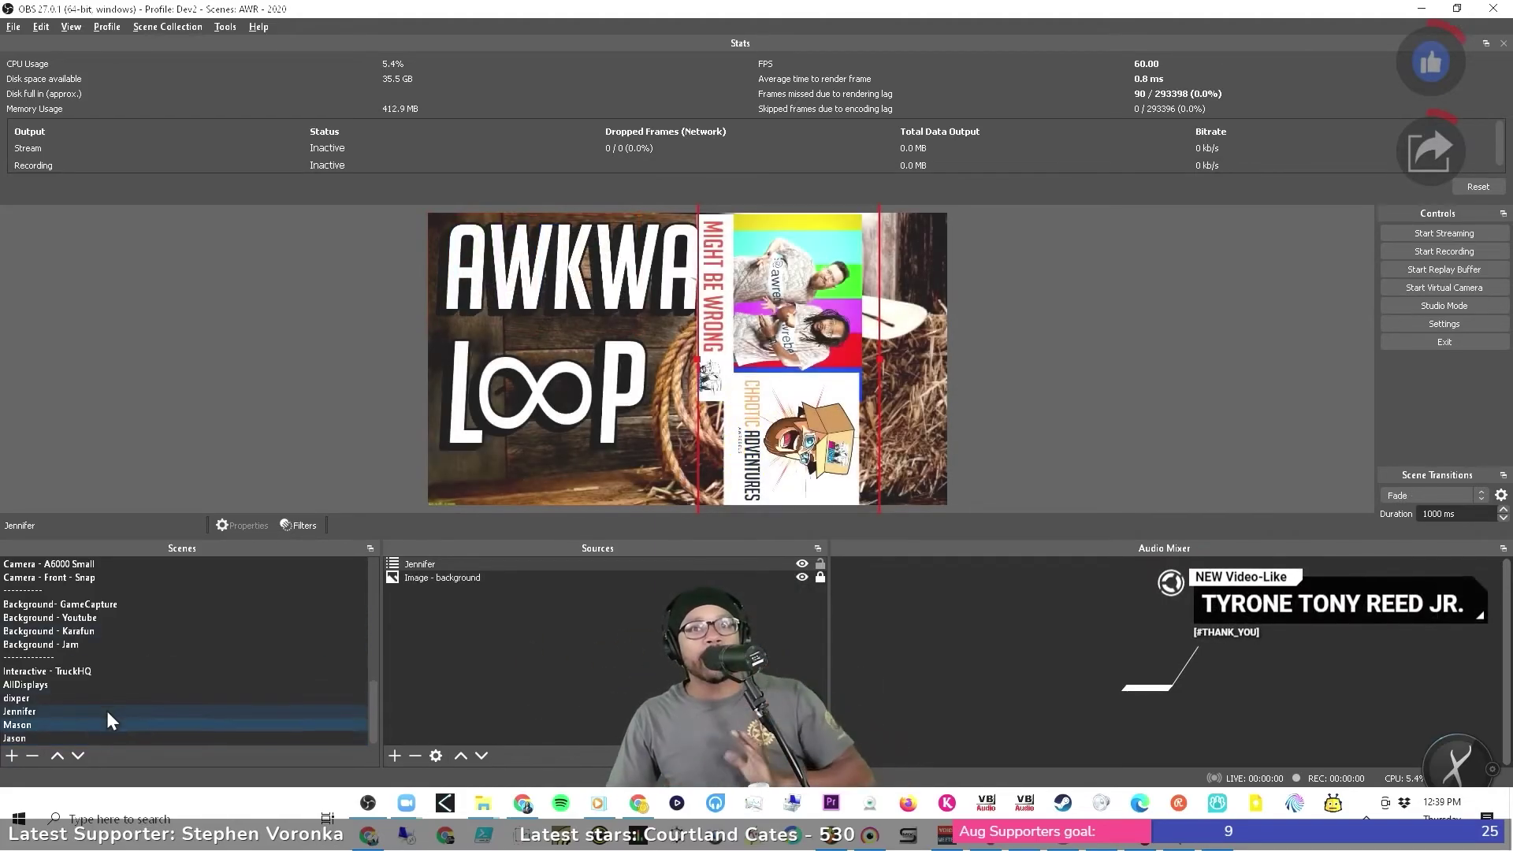
In the Jennifer scene, delete the Image - BassAndGuitar source, keeping only test2 and test1
click(87, 711)
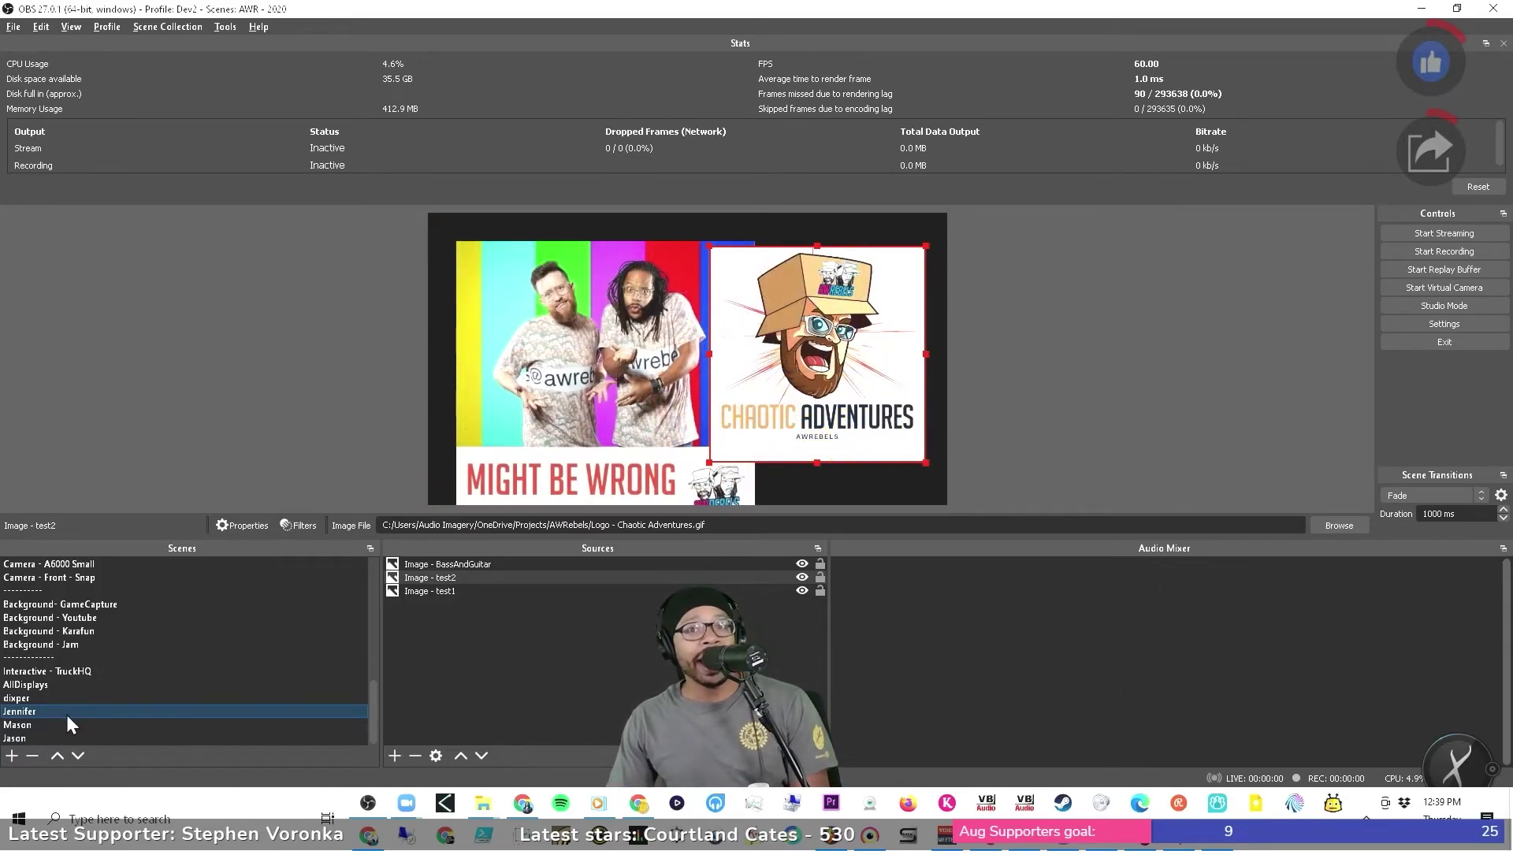
click(498, 565)
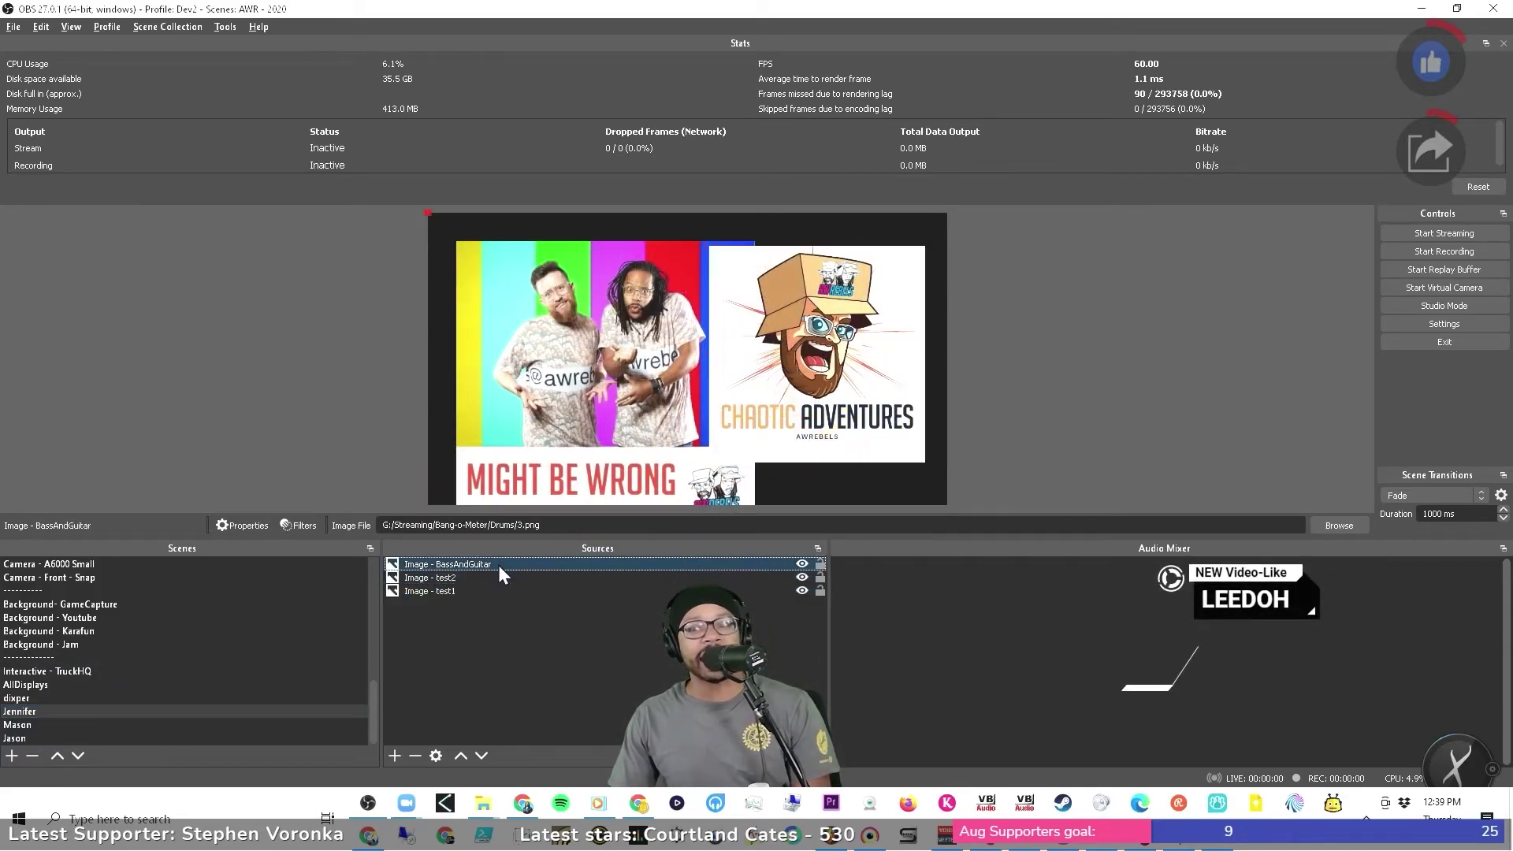
click(501, 579)
click(503, 589)
click(531, 562)
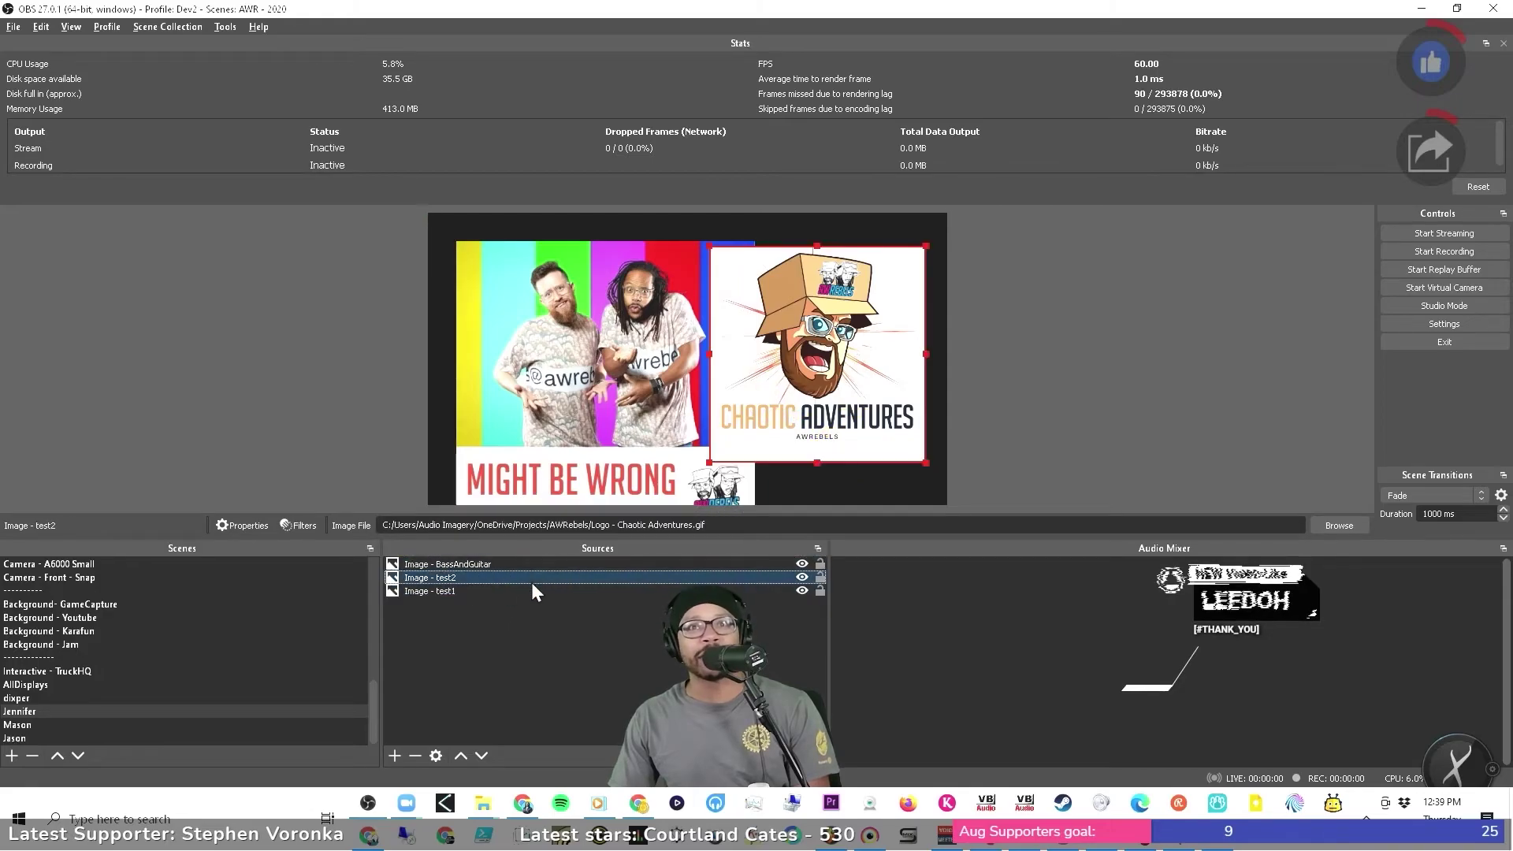
click(541, 591)
right_click(550, 561)
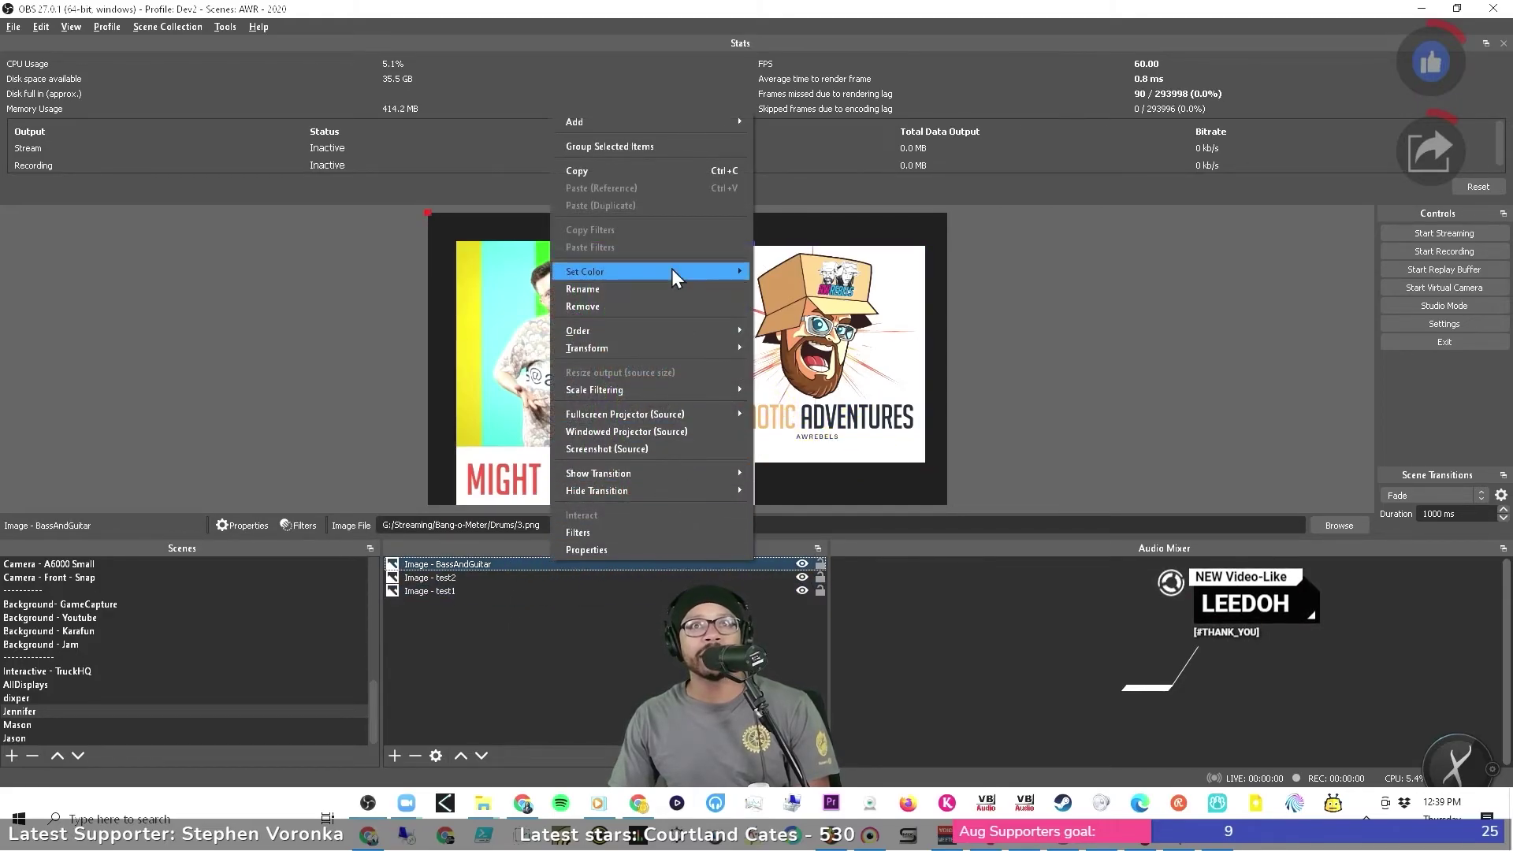
click(649, 306)
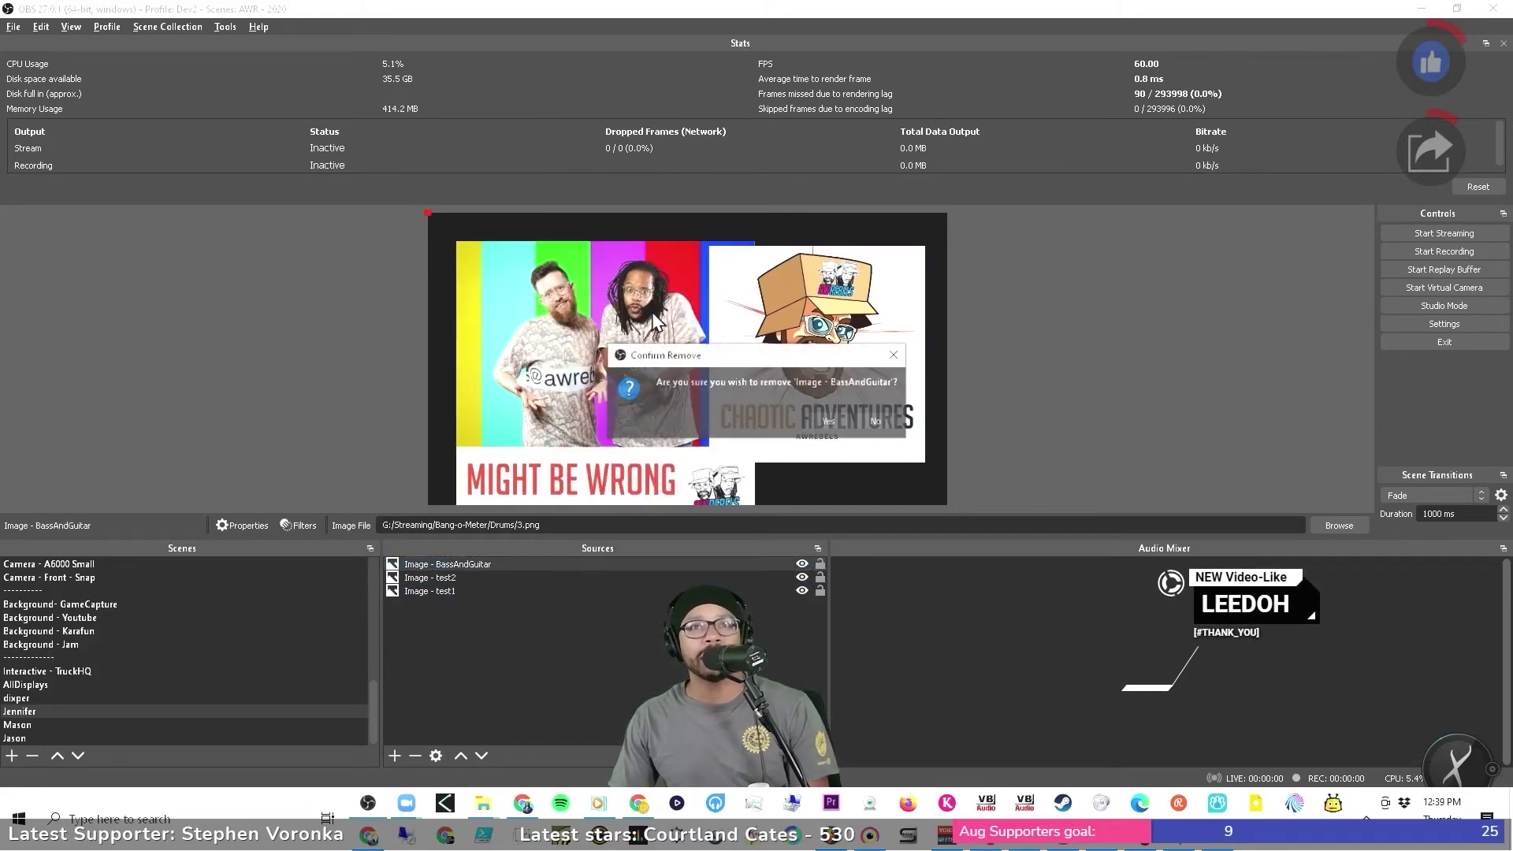
click(815, 418)
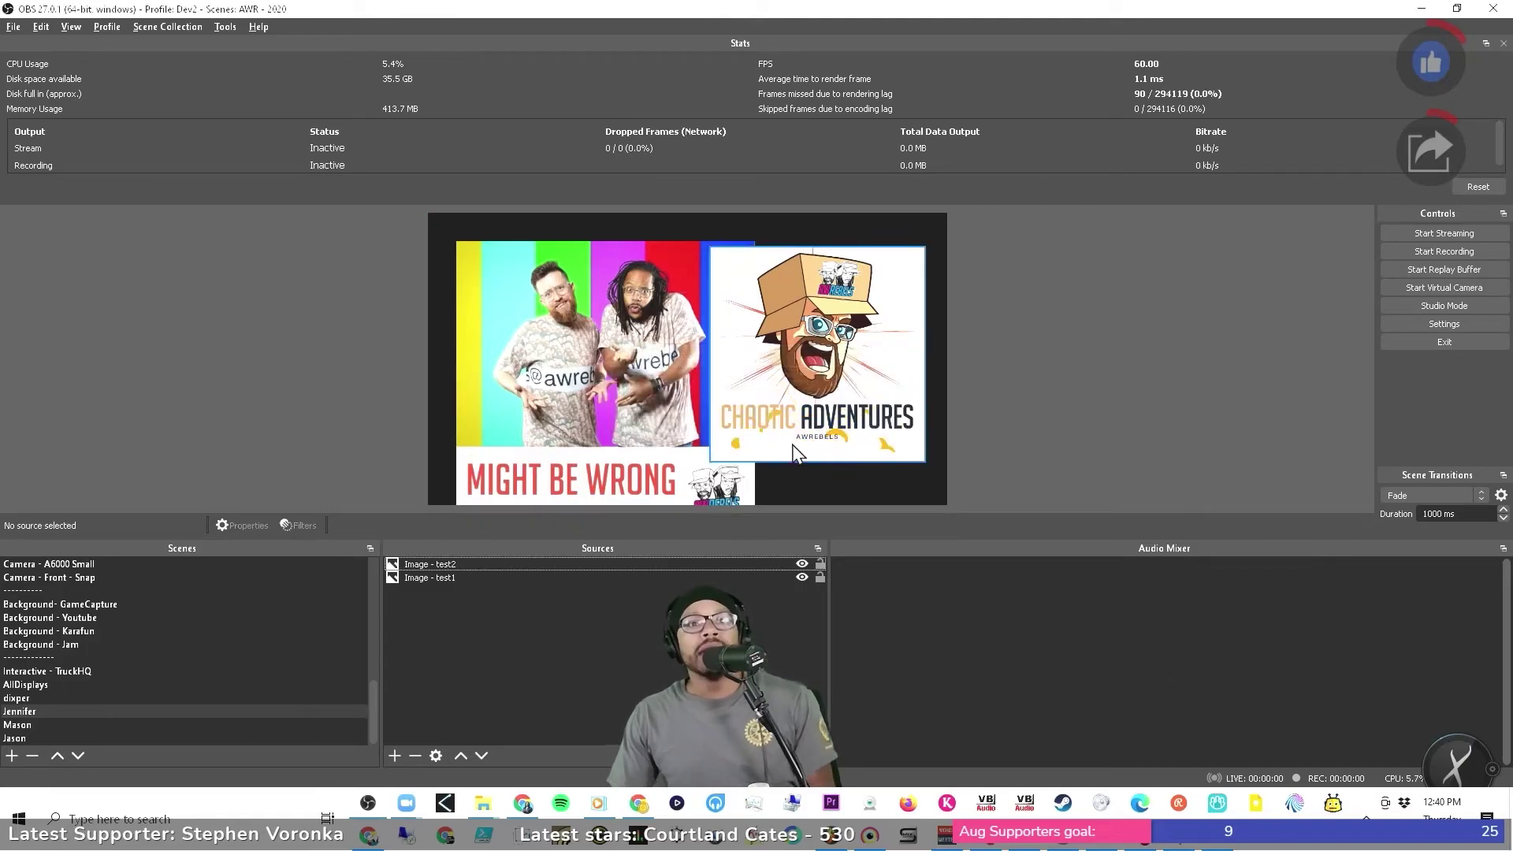
right_click(138, 715)
Trigger the Jennifer scene's Move Source - Second Move filter from its filters window, then close it
click(185, 636)
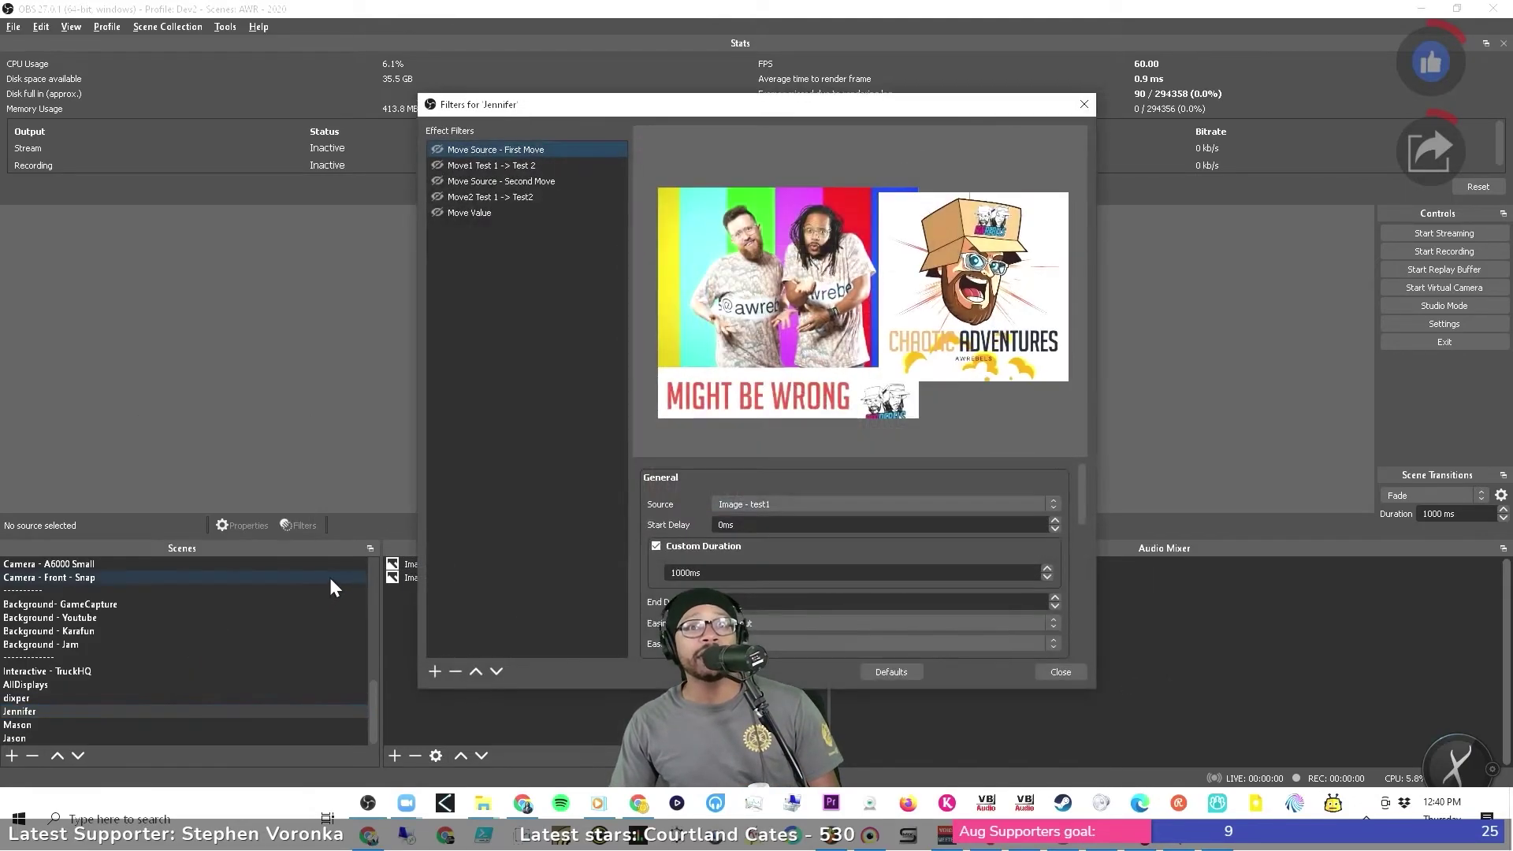
click(436, 179)
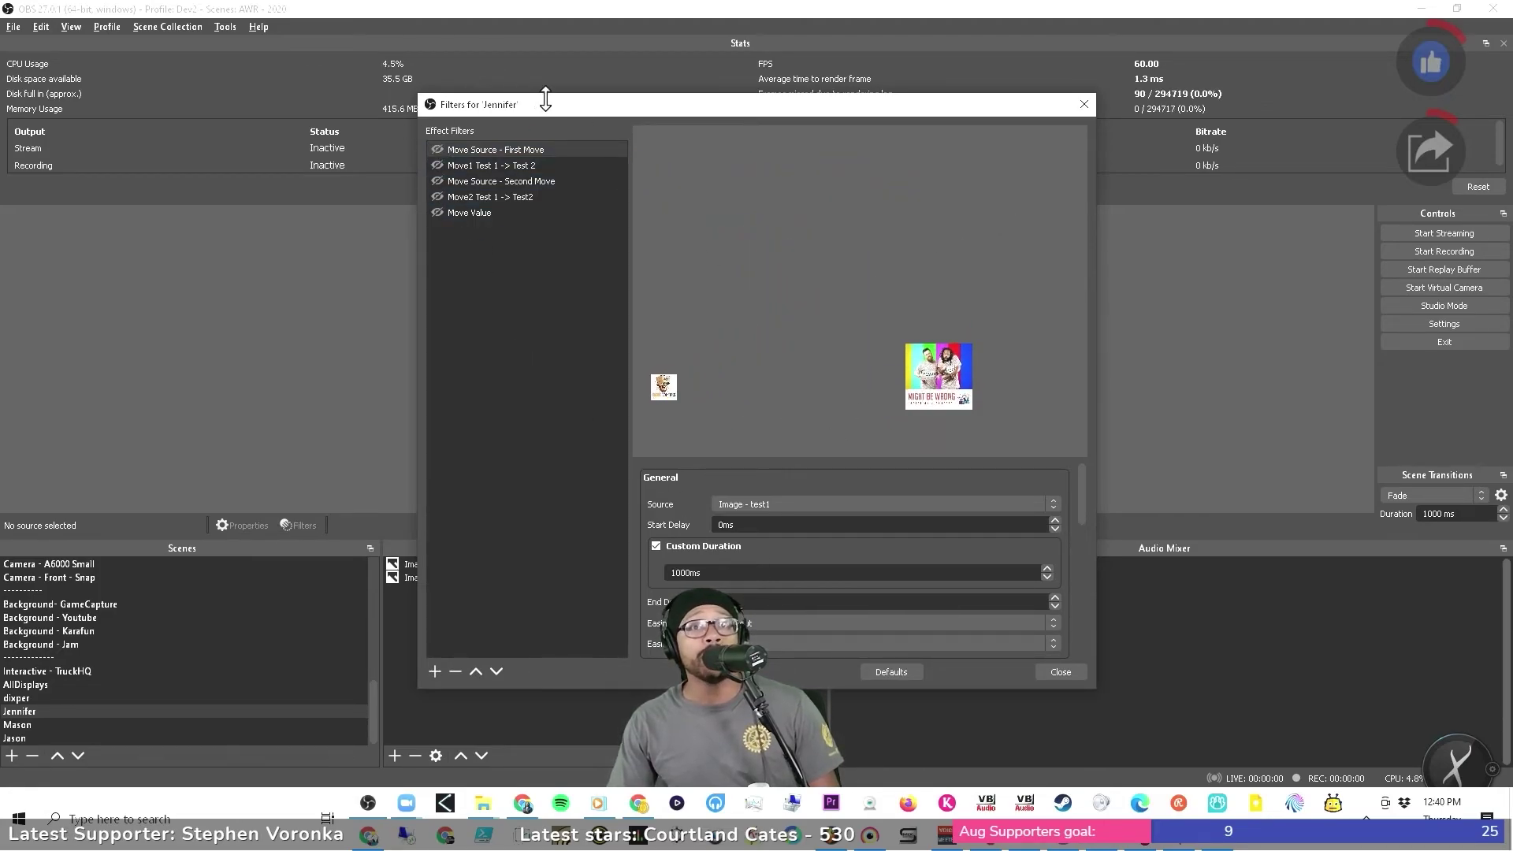
drag(545, 101, 433, 74)
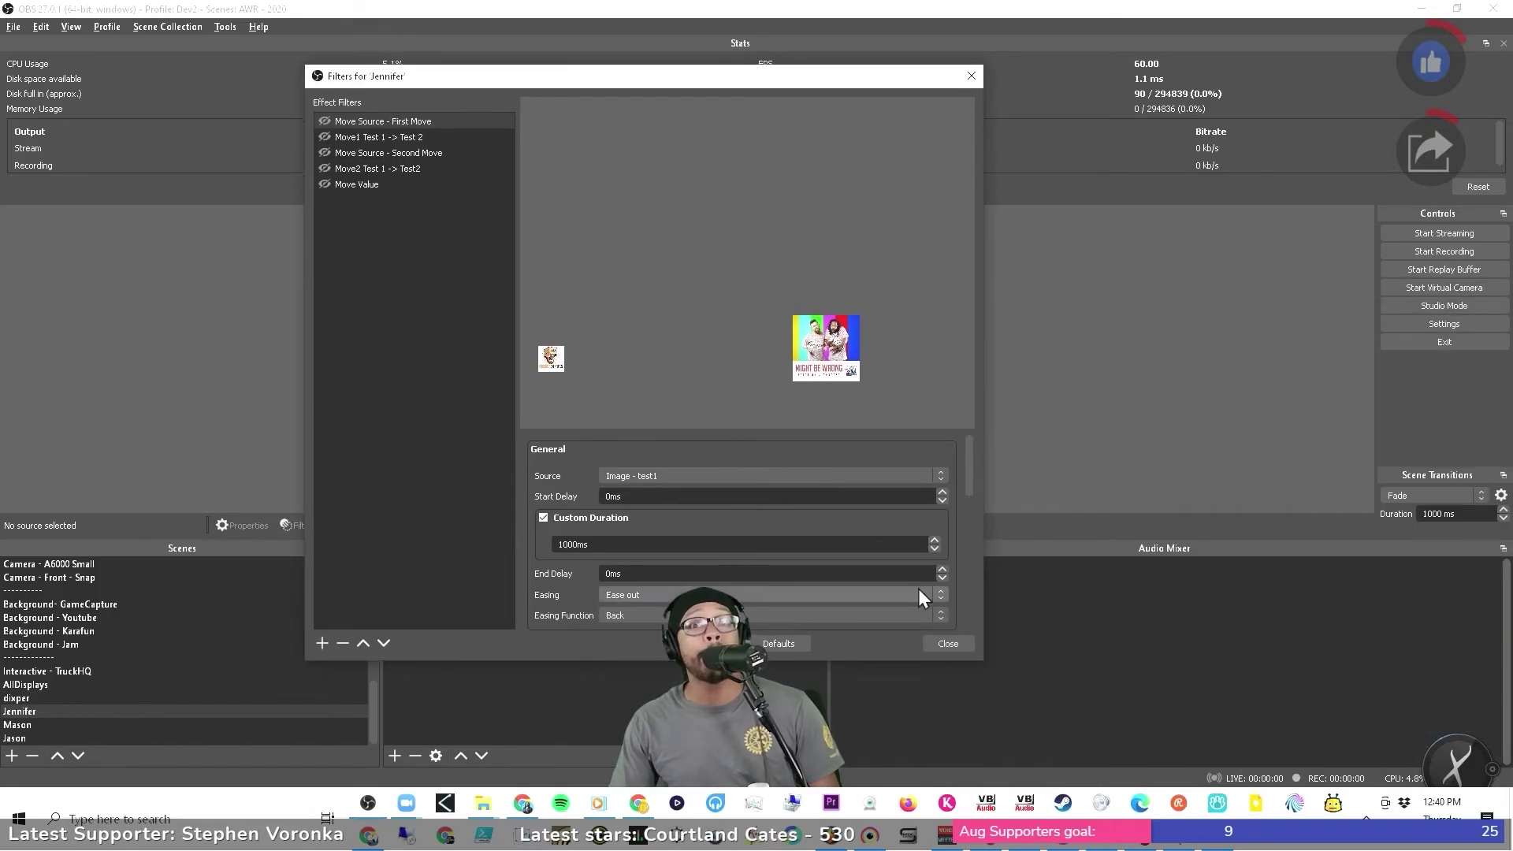
click(949, 644)
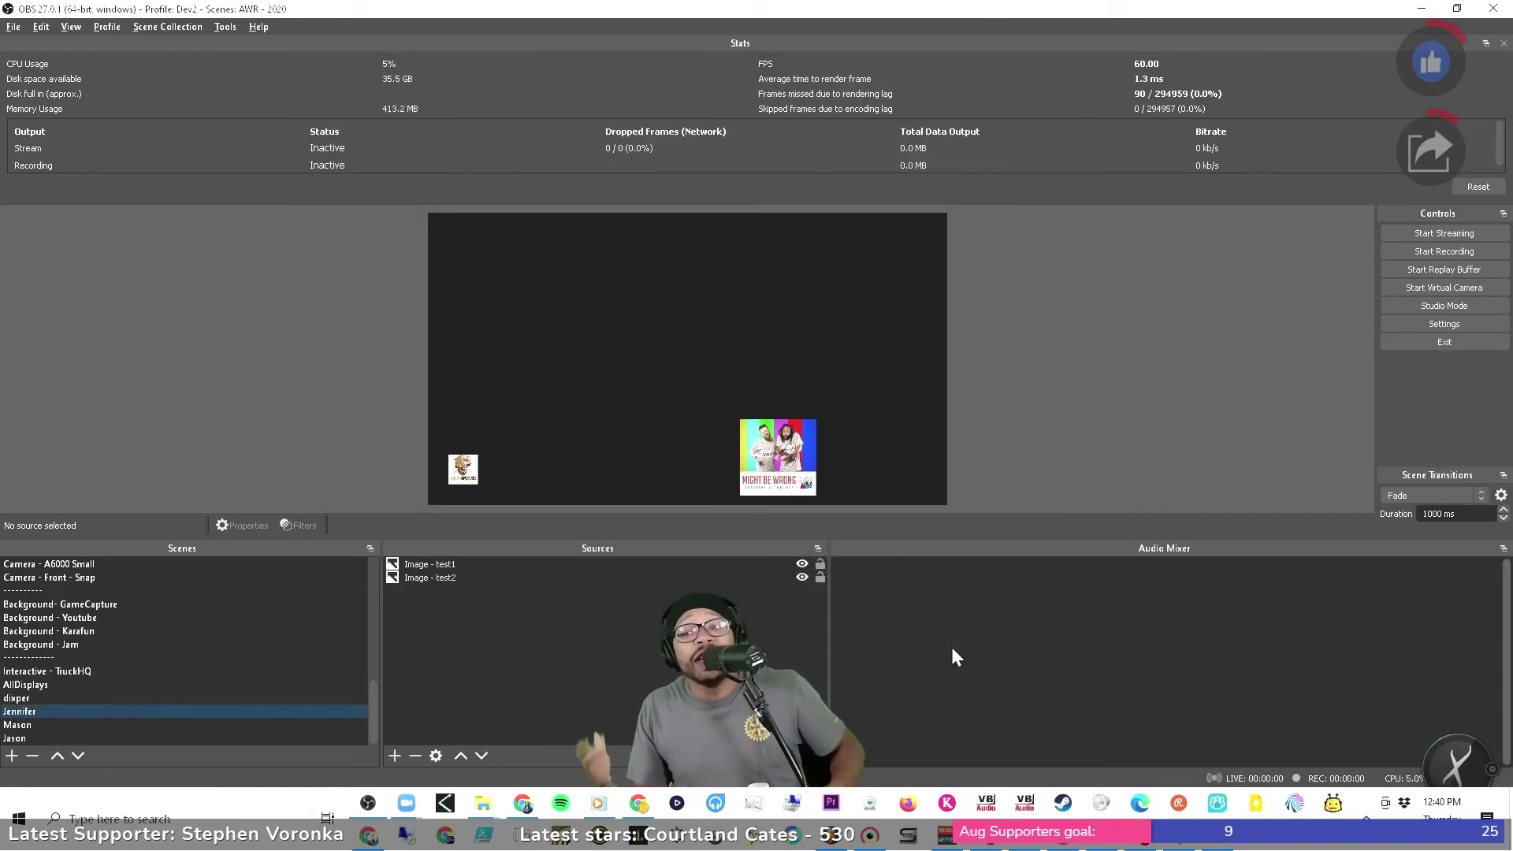